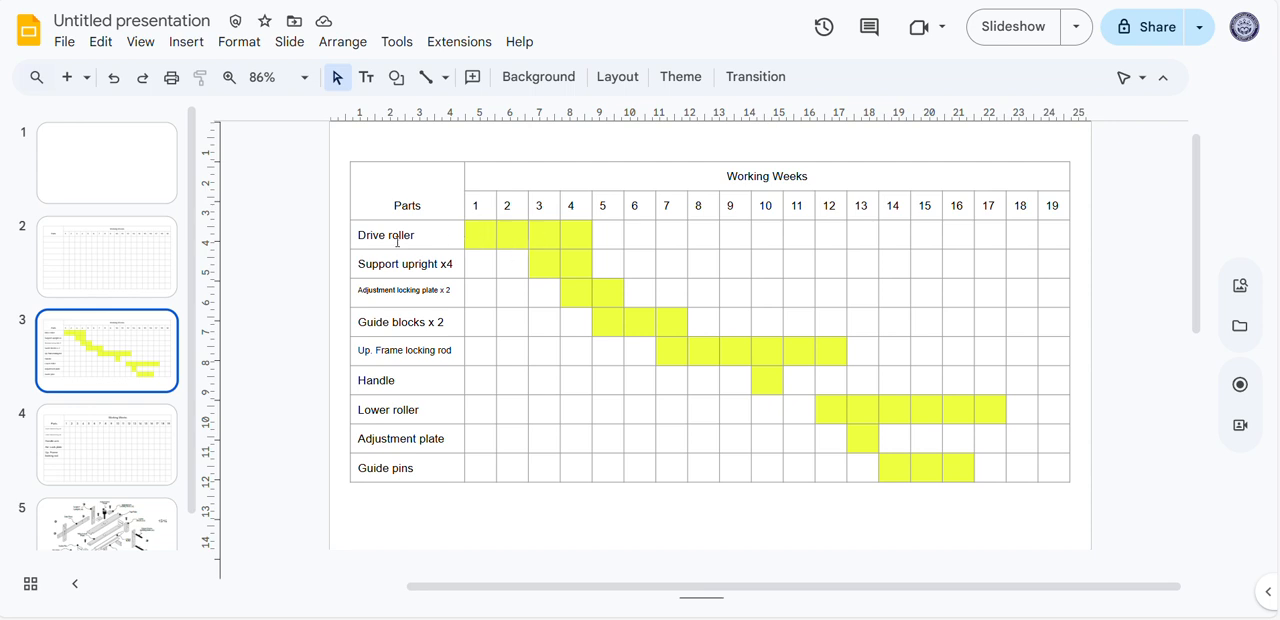
Examine the finished Gantt chart on slide 3 and the blank chart table on slide 2
{"action": "left_click", "coordinate": [426, 236]}
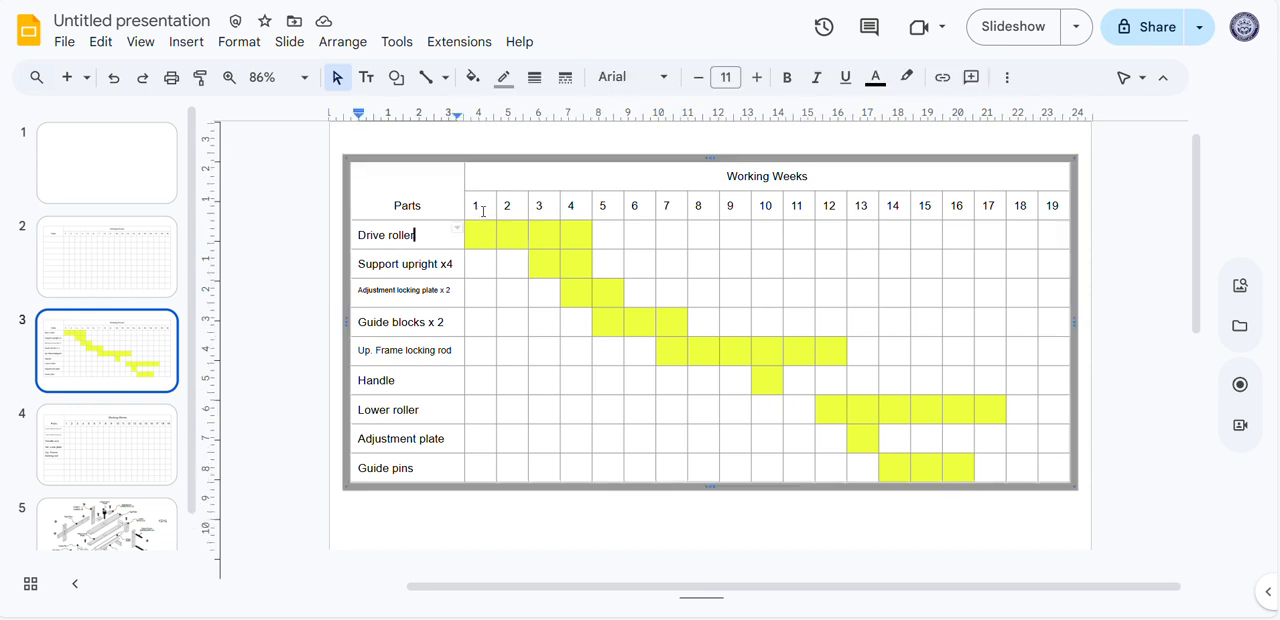
{"action": "left_click", "coordinate": [483, 206]}
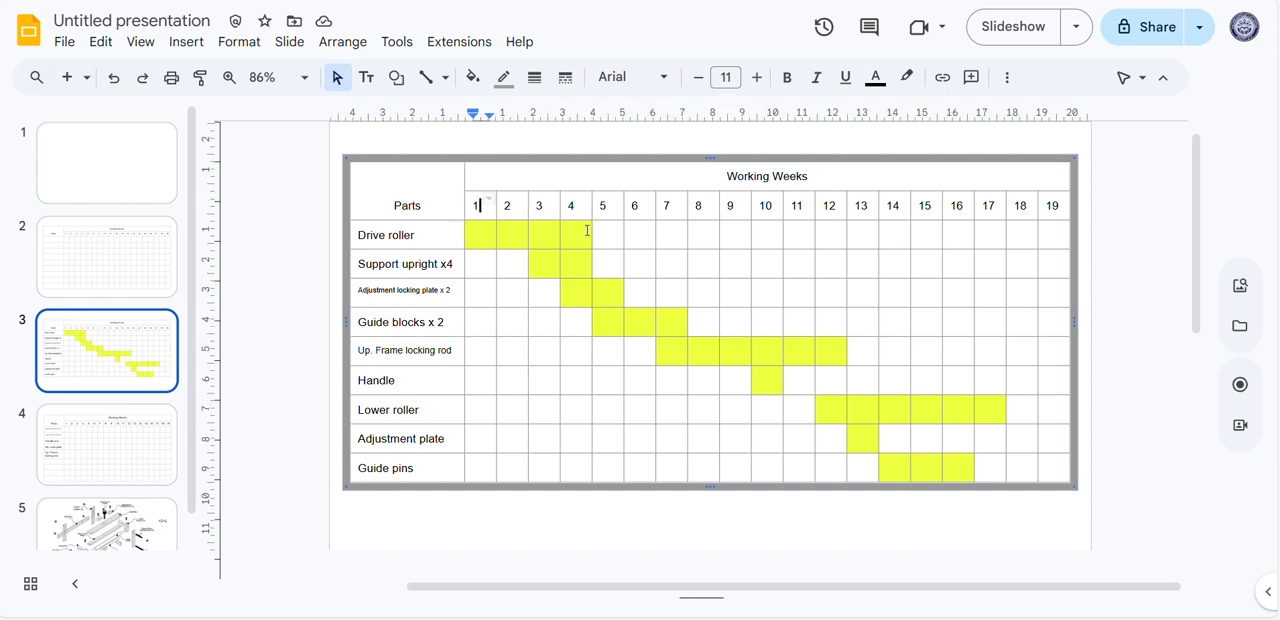
{"action": "left_click_drag", "start_coordinate": [586, 232], "coordinate": [477, 235]}
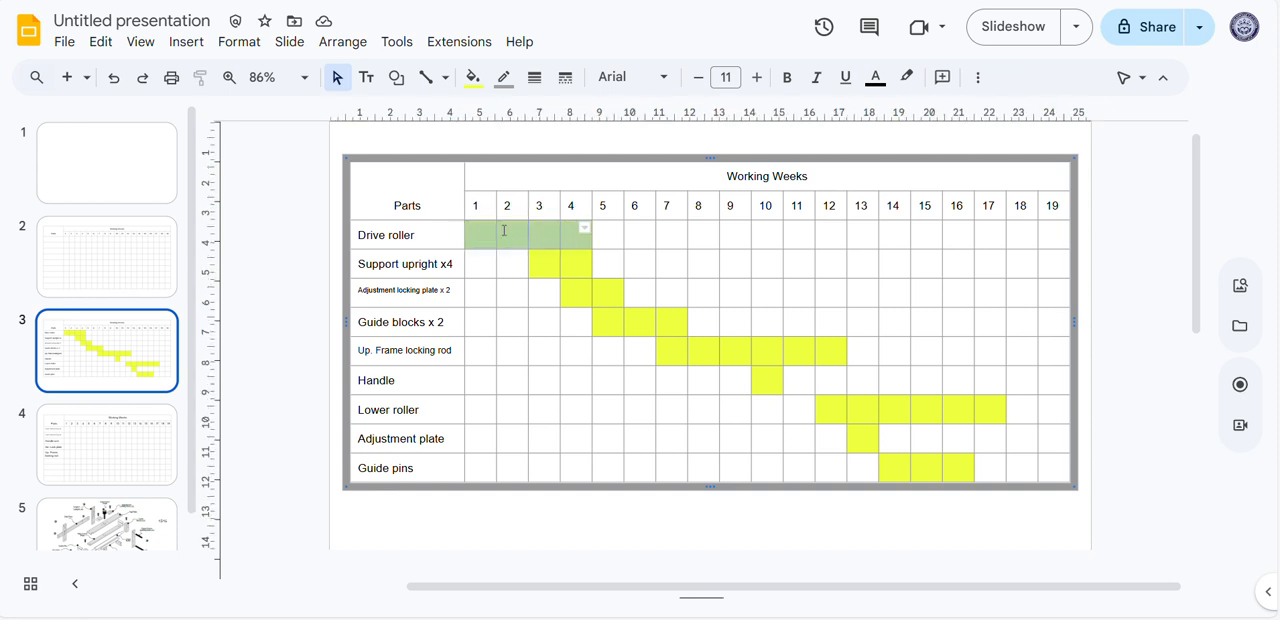
{"action": "left_click", "coordinate": [614, 266]}
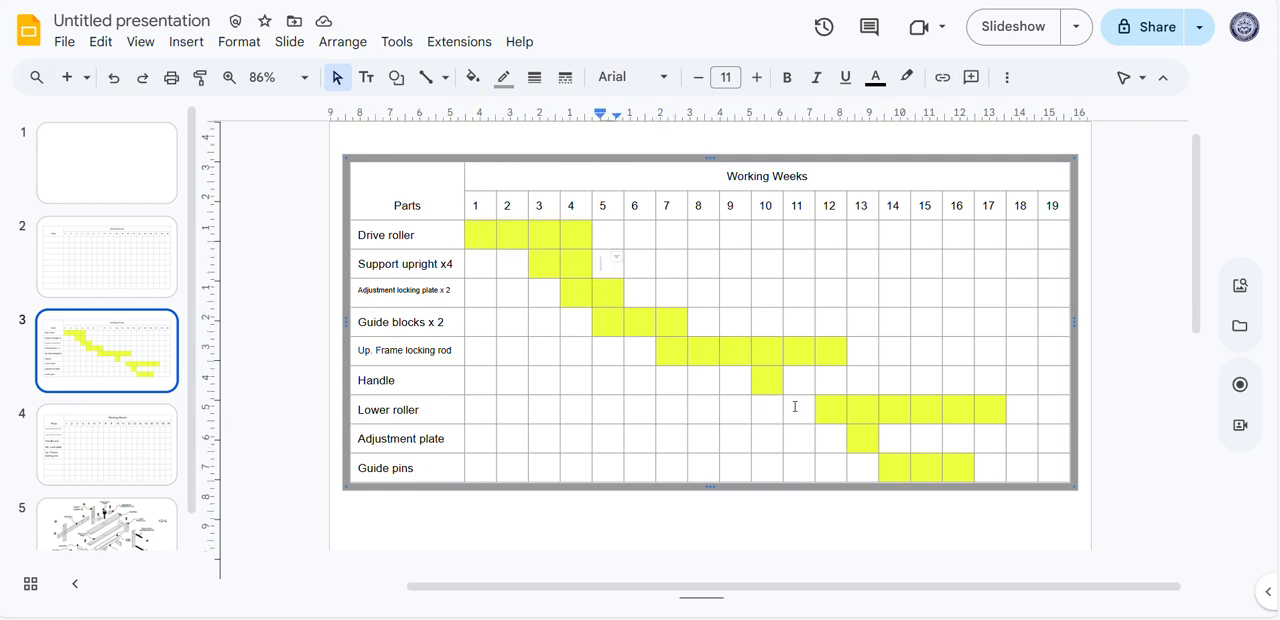
{"action": "left_click", "coordinate": [766, 377]}
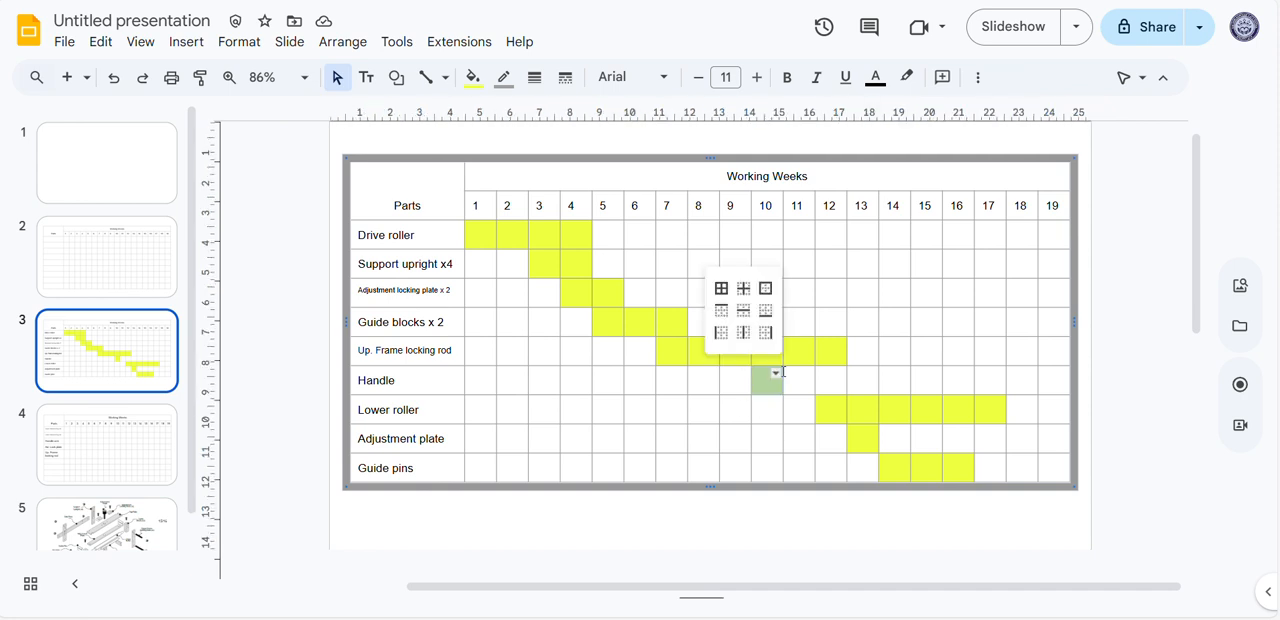
{"action": "left_click", "coordinate": [733, 378]}
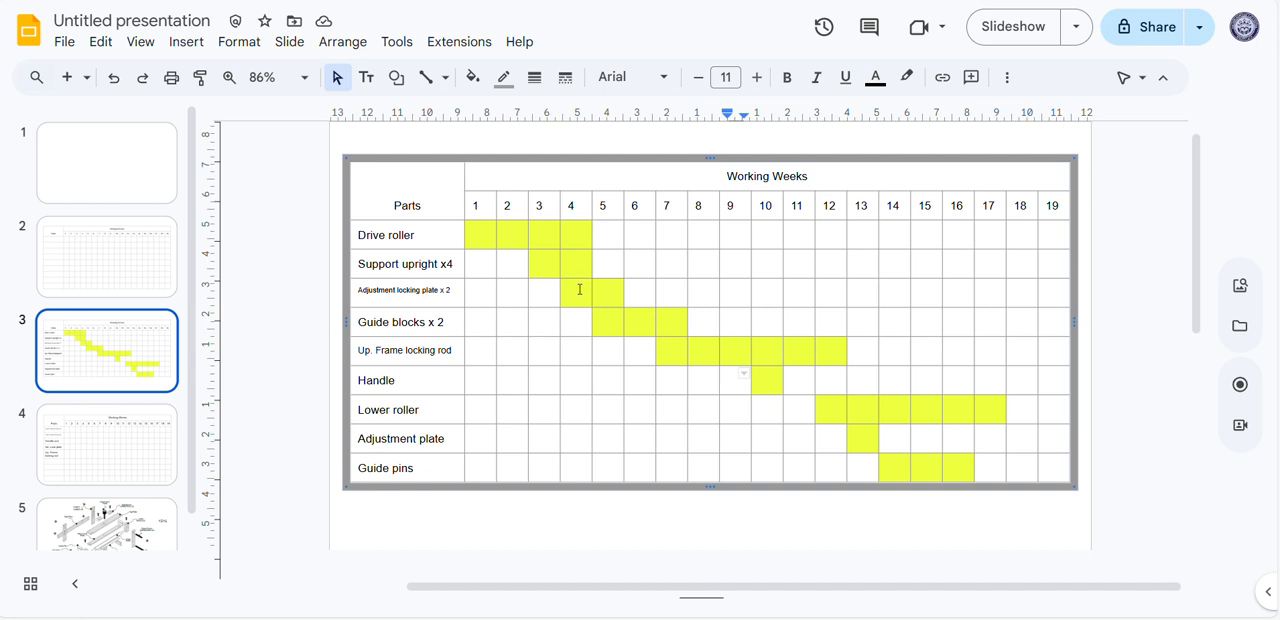
{"action": "left_click", "coordinate": [94, 271]}
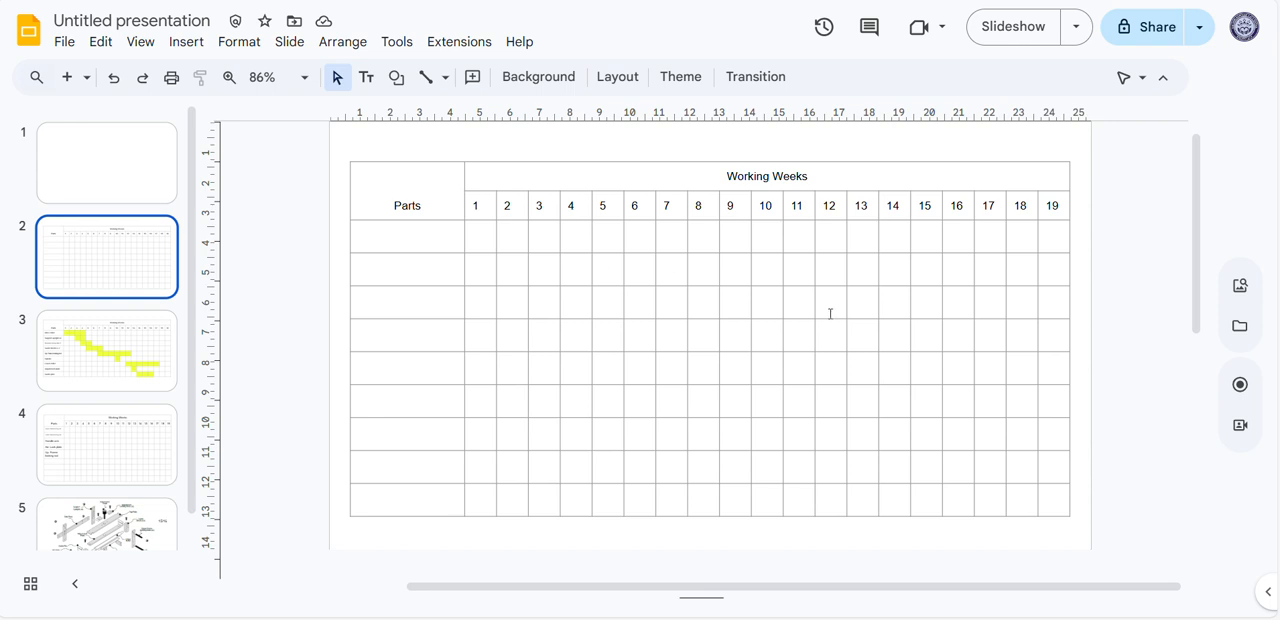
Insert a 20 x 6 table on the blank first slide
{"action": "left_click", "coordinate": [137, 131]}
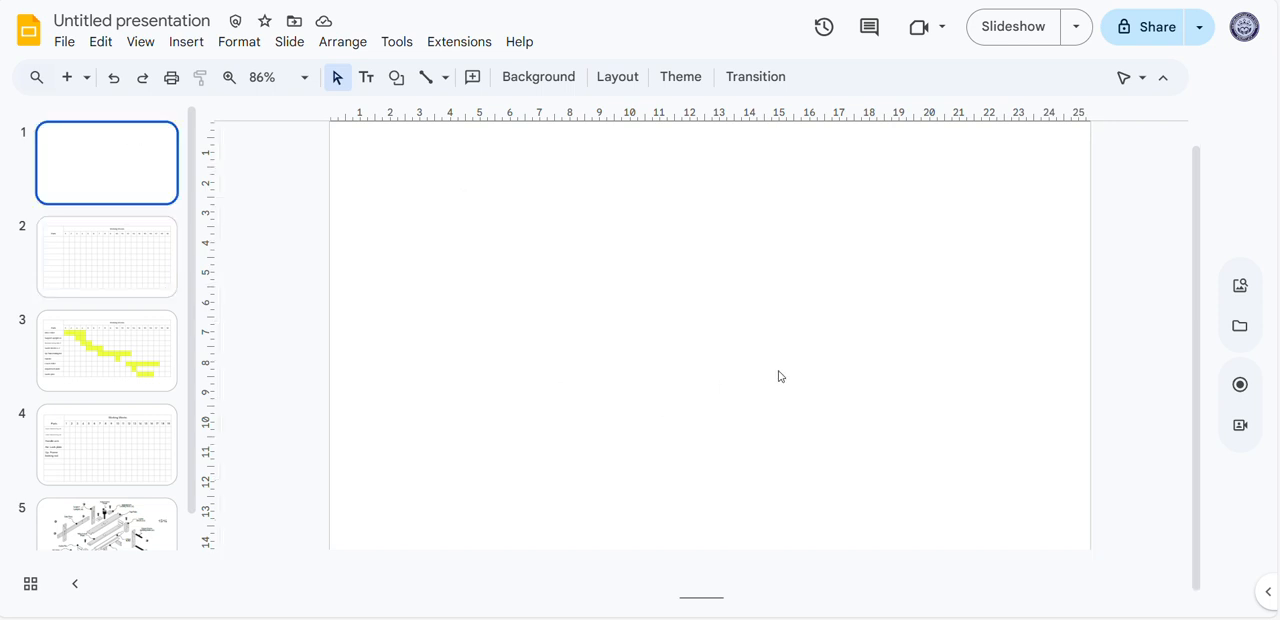
{"action": "scroll", "coordinate": [791, 370], "scroll_direction": "up", "scroll_amount": 2}
{"action": "scroll", "coordinate": [791, 370], "scroll_direction": "down", "scroll_amount": 2}
{"action": "left_click", "coordinate": [192, 48]}
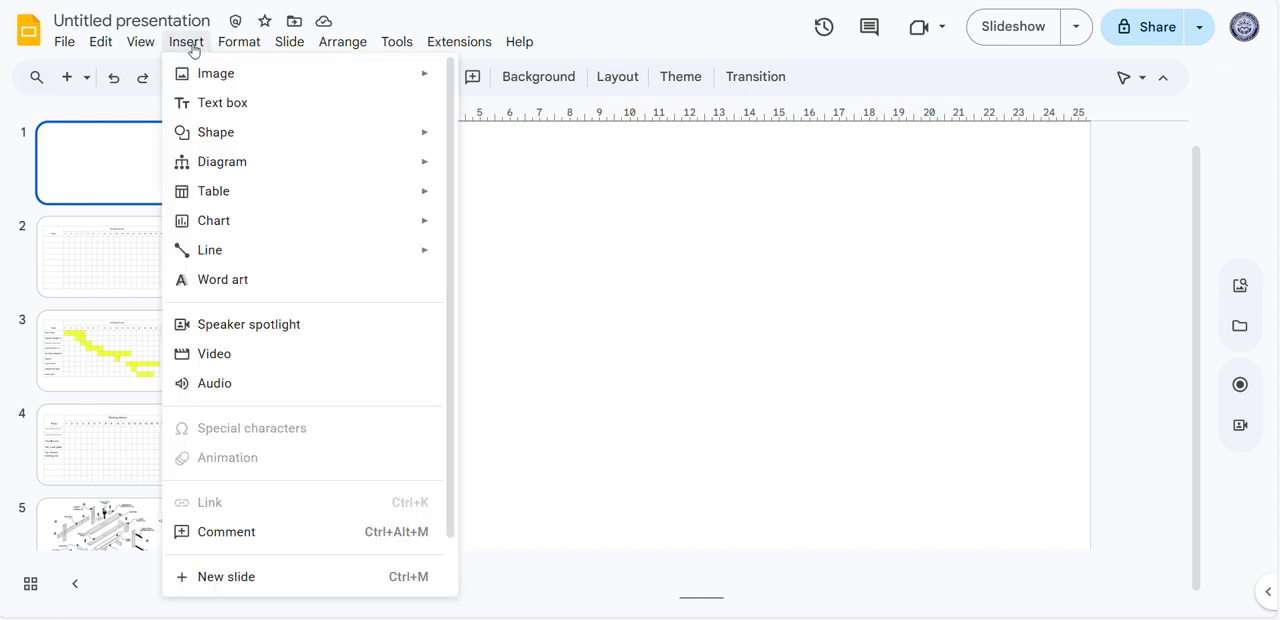
{"action": "mouse_move", "coordinate": [252, 199]}
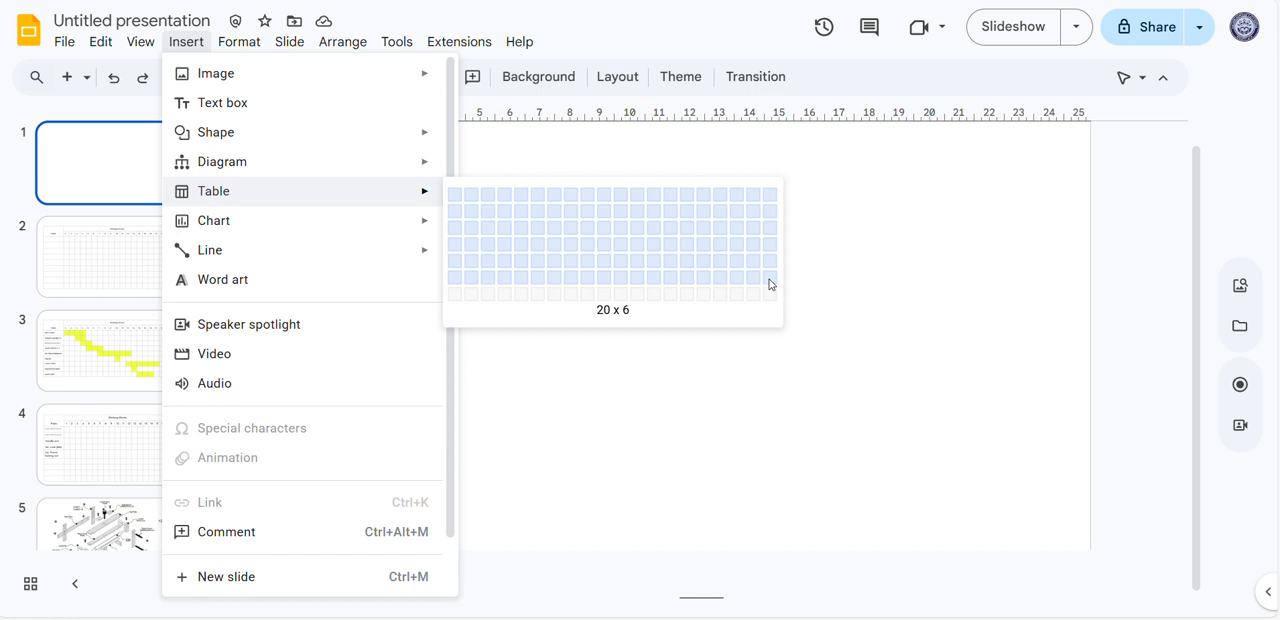
{"action": "left_click", "coordinate": [770, 285]}
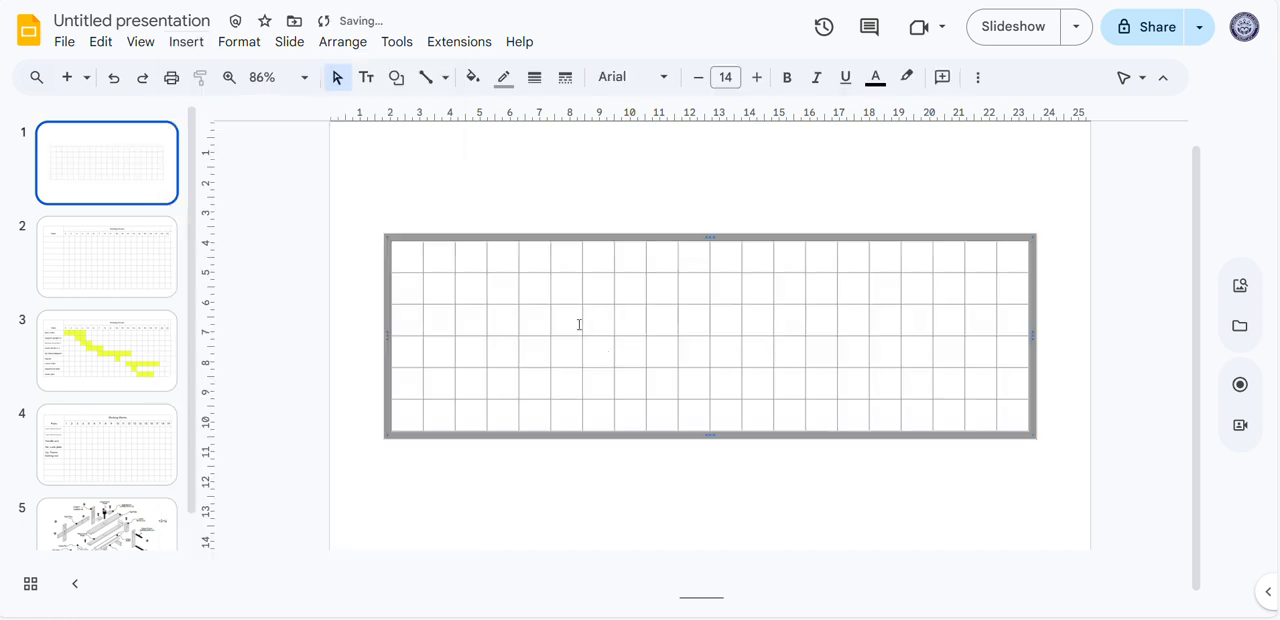
{"action": "left_click", "coordinate": [455, 258]}
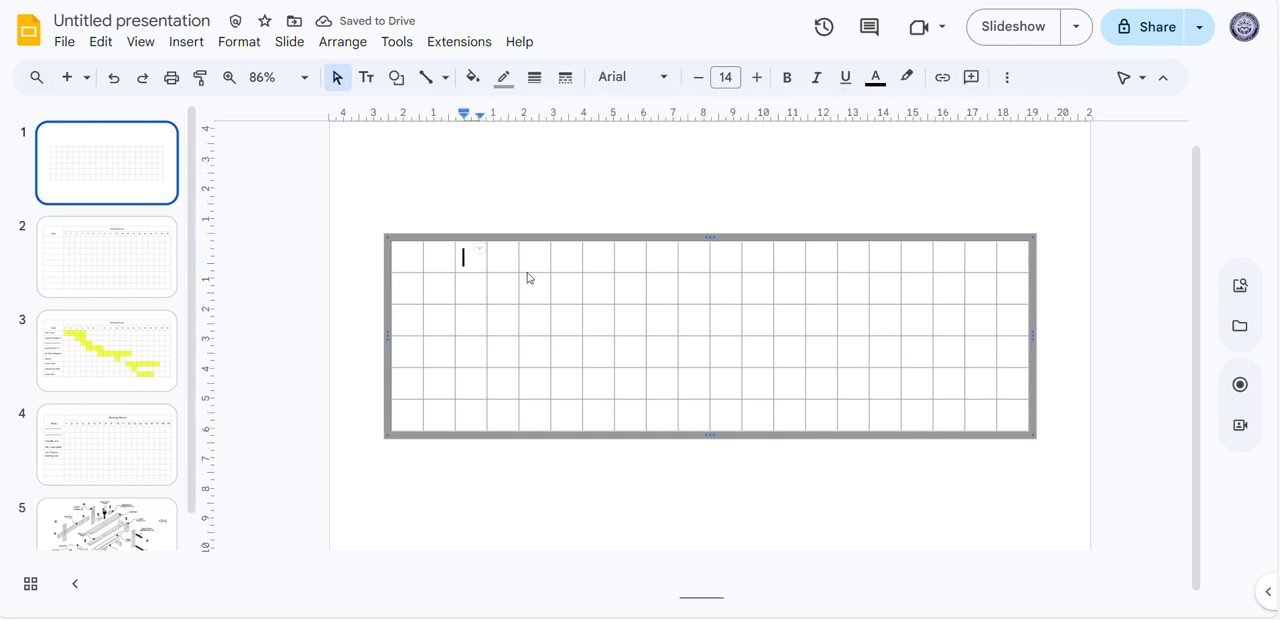
{"action": "left_click", "coordinate": [432, 257]}
{"action": "left_click_drag", "start_coordinate": [434, 257], "coordinate": [1013, 270]}
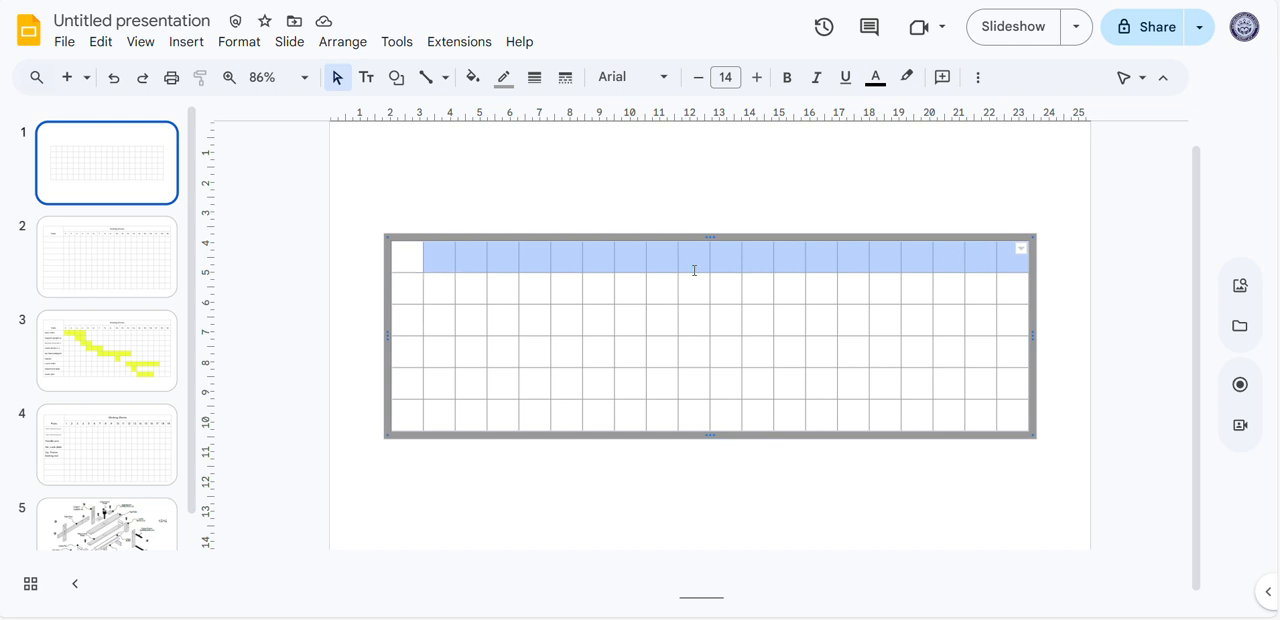
{"action": "left_click", "coordinate": [527, 294]}
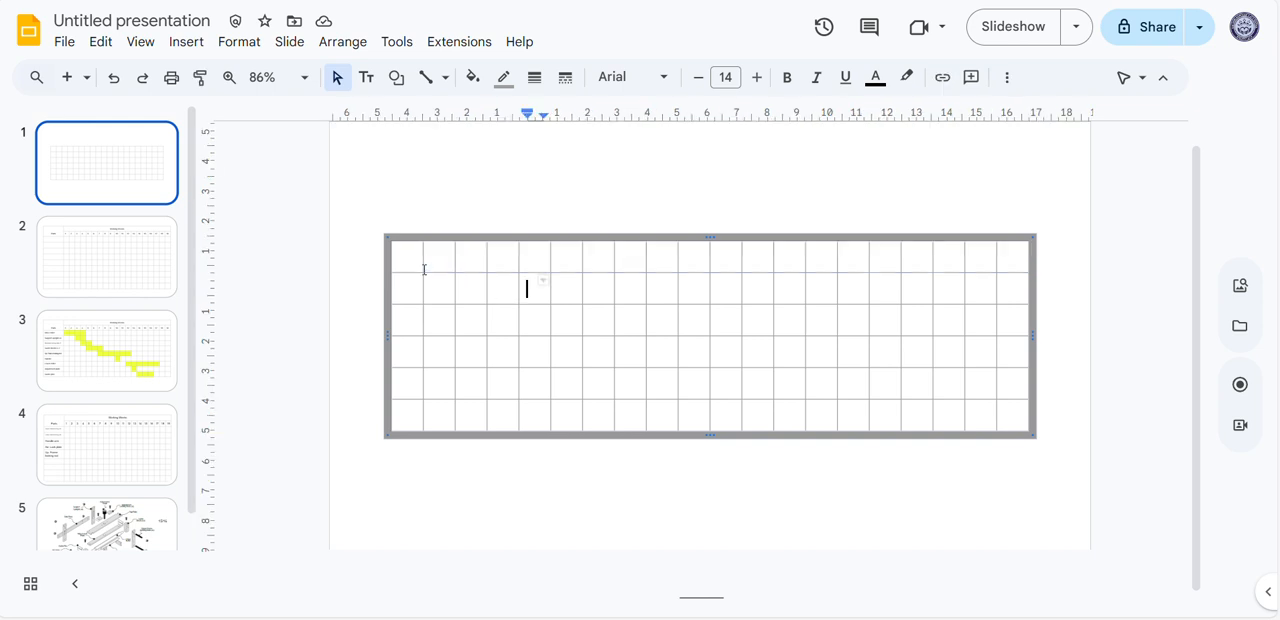
Merge all cells of the table's top row except the first one into a single header cell
{"action": "left_click", "coordinate": [440, 262]}
{"action": "left_click_drag", "start_coordinate": [437, 262], "coordinate": [1009, 262]}
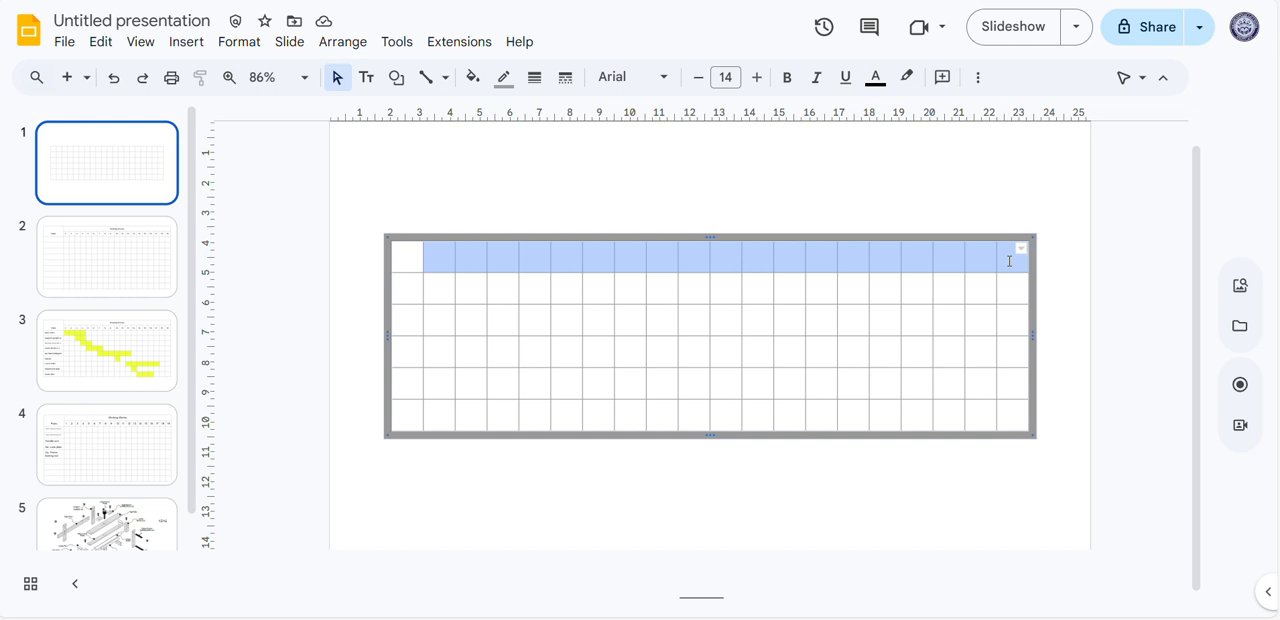
{"action": "right_click", "coordinate": [1009, 262]}
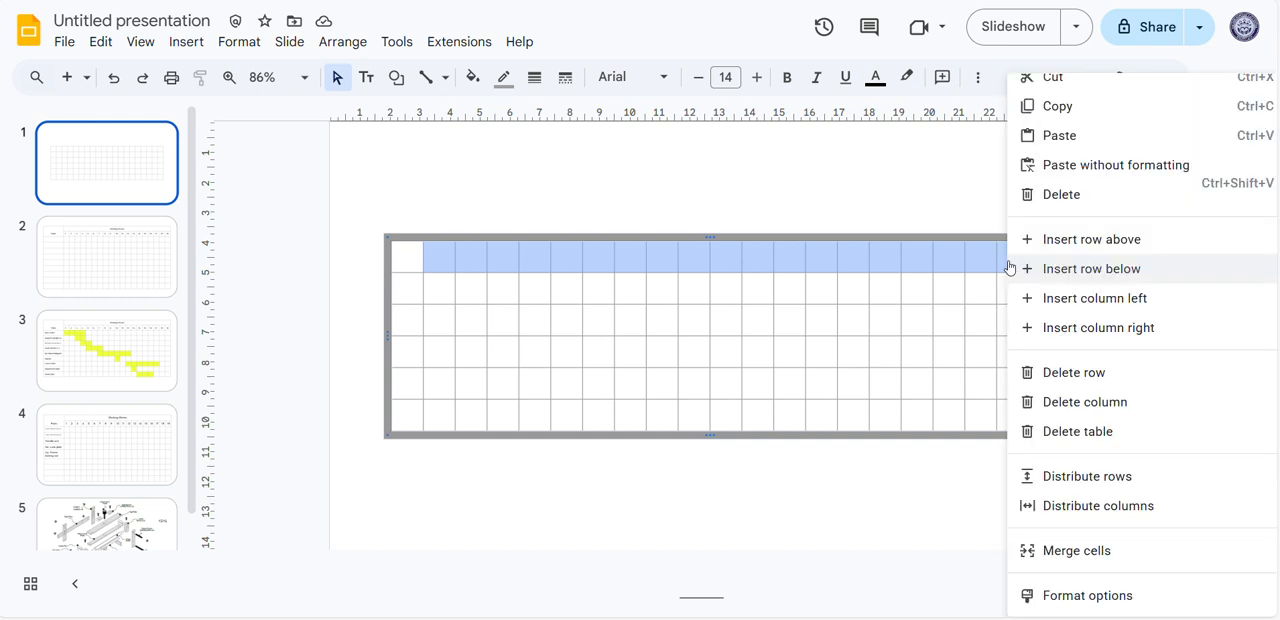
{"action": "left_click", "coordinate": [1088, 551]}
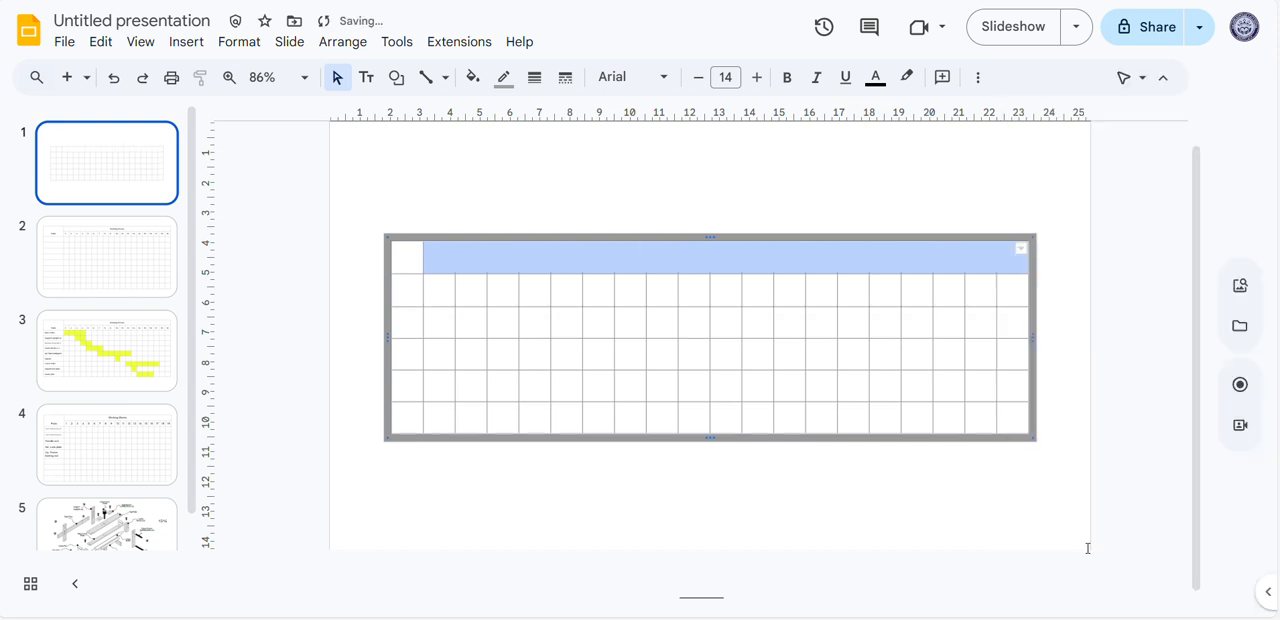
Enter the heading "Working weeks" in the merged top-row cell and centre it horizontally
{"action": "left_click", "coordinate": [838, 255]}
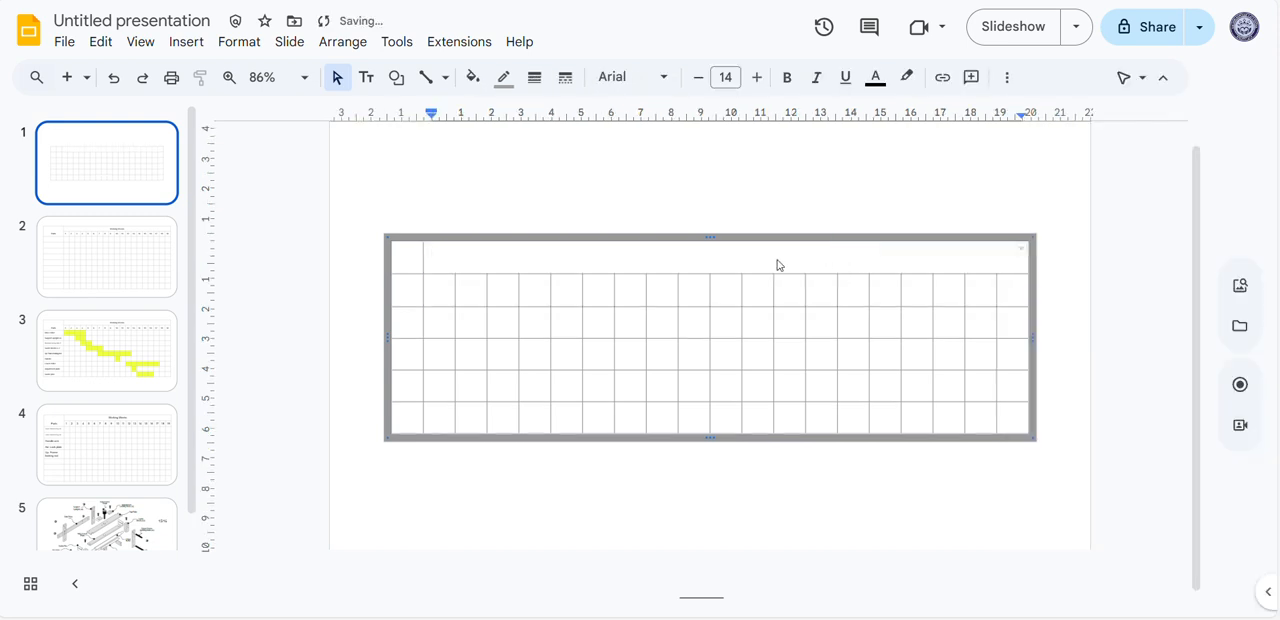
{"action": "type", "text": "Working weeks"}
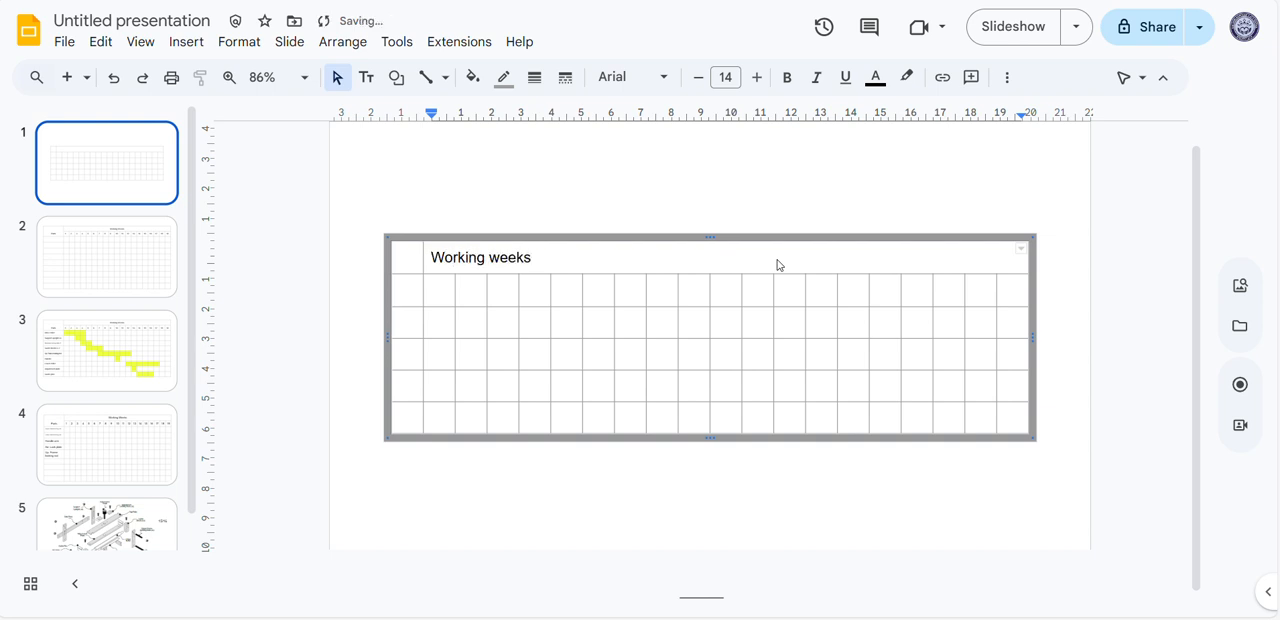
{"action": "left_click_drag", "start_coordinate": [540, 257], "coordinate": [430, 257]}
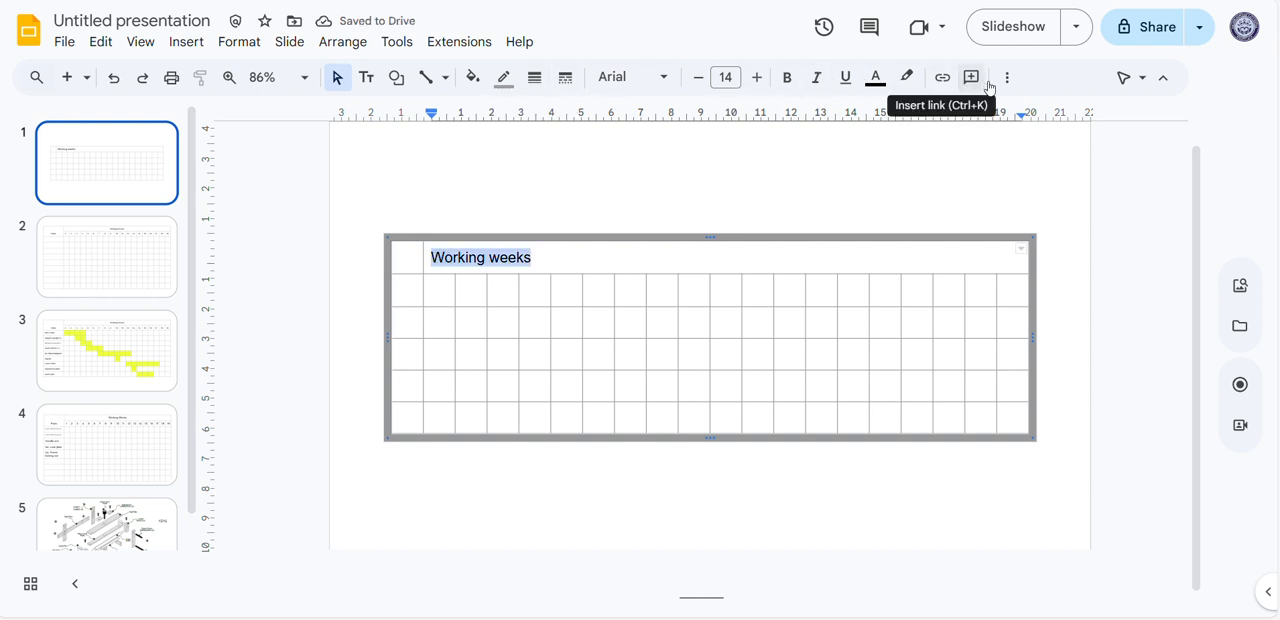
{"action": "left_click", "coordinate": [1006, 78]}
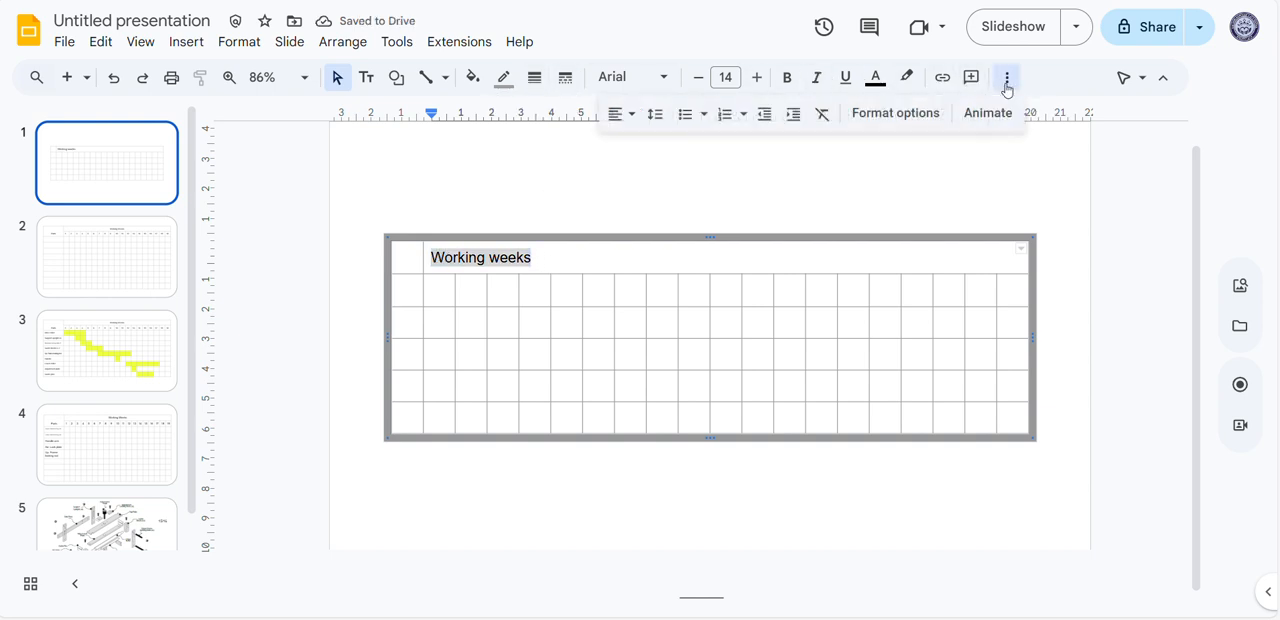
{"action": "left_click", "coordinate": [630, 118]}
{"action": "left_click", "coordinate": [643, 143]}
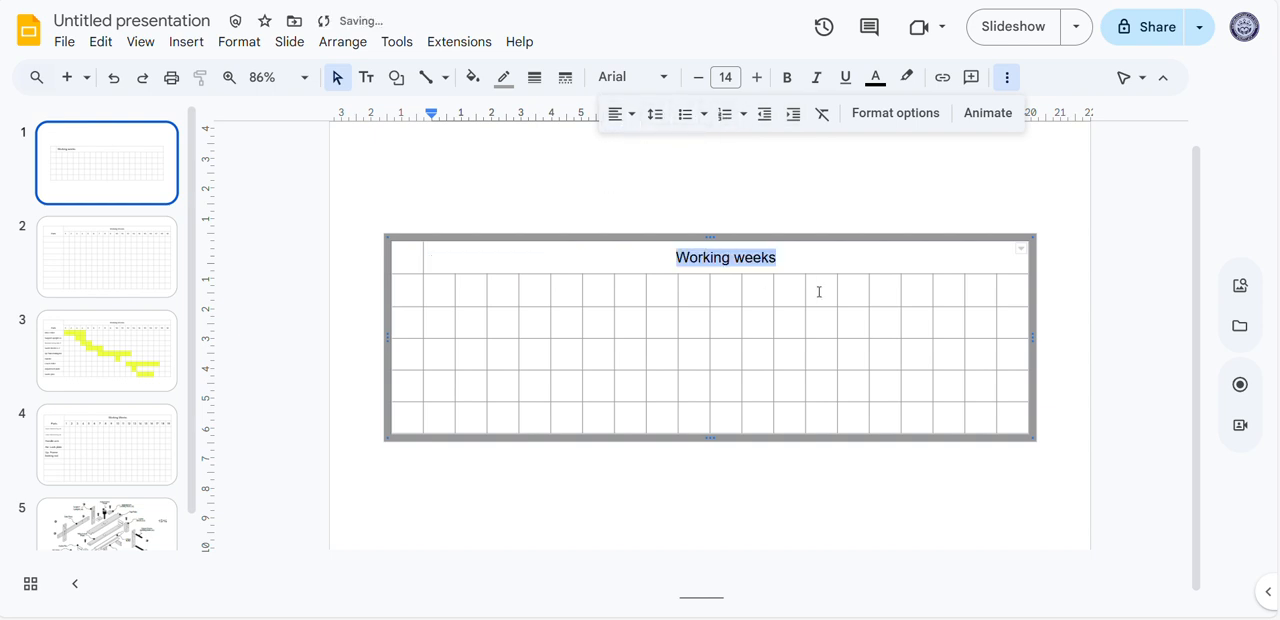
{"action": "left_click", "coordinate": [838, 266]}
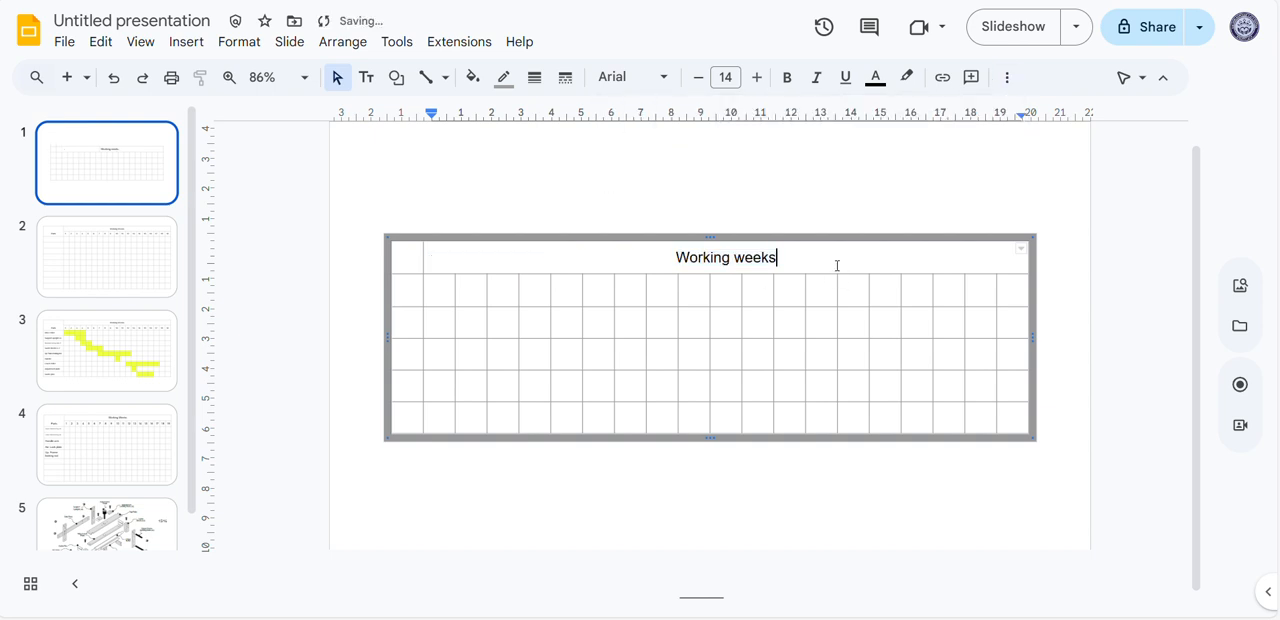
Merge the top two cells of the first column and label the merged cell "Parts"
{"action": "left_click", "coordinate": [410, 262]}
{"action": "left_click_drag", "start_coordinate": [406, 262], "coordinate": [406, 285]}
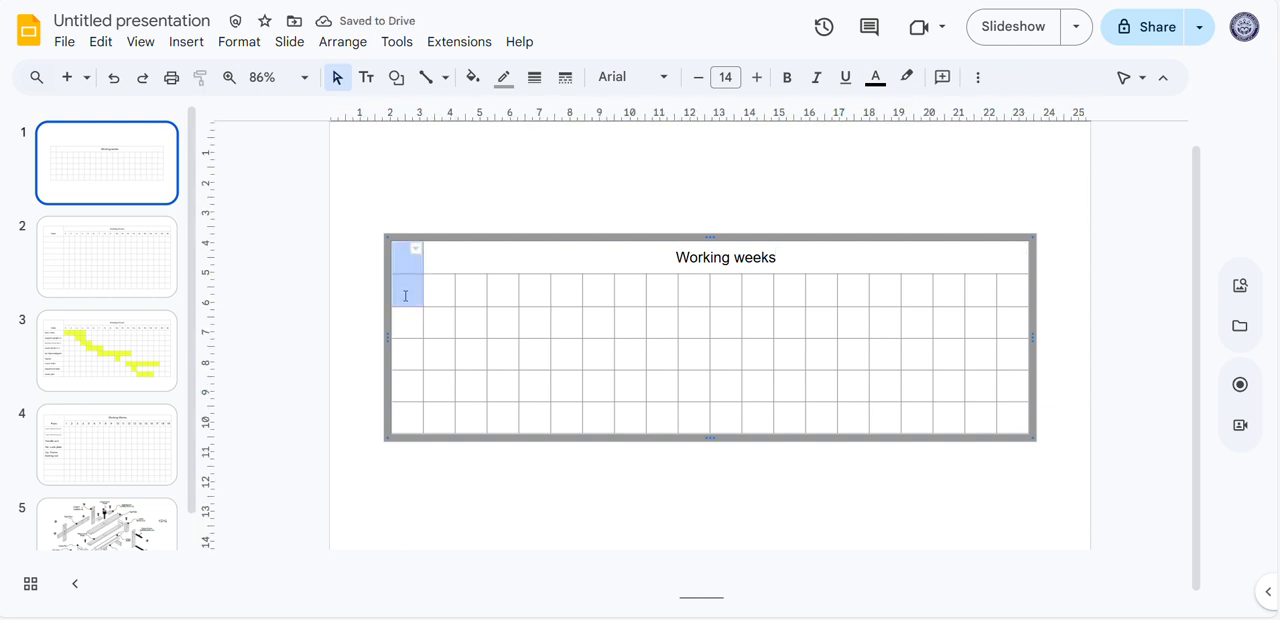
{"action": "right_click", "coordinate": [410, 291]}
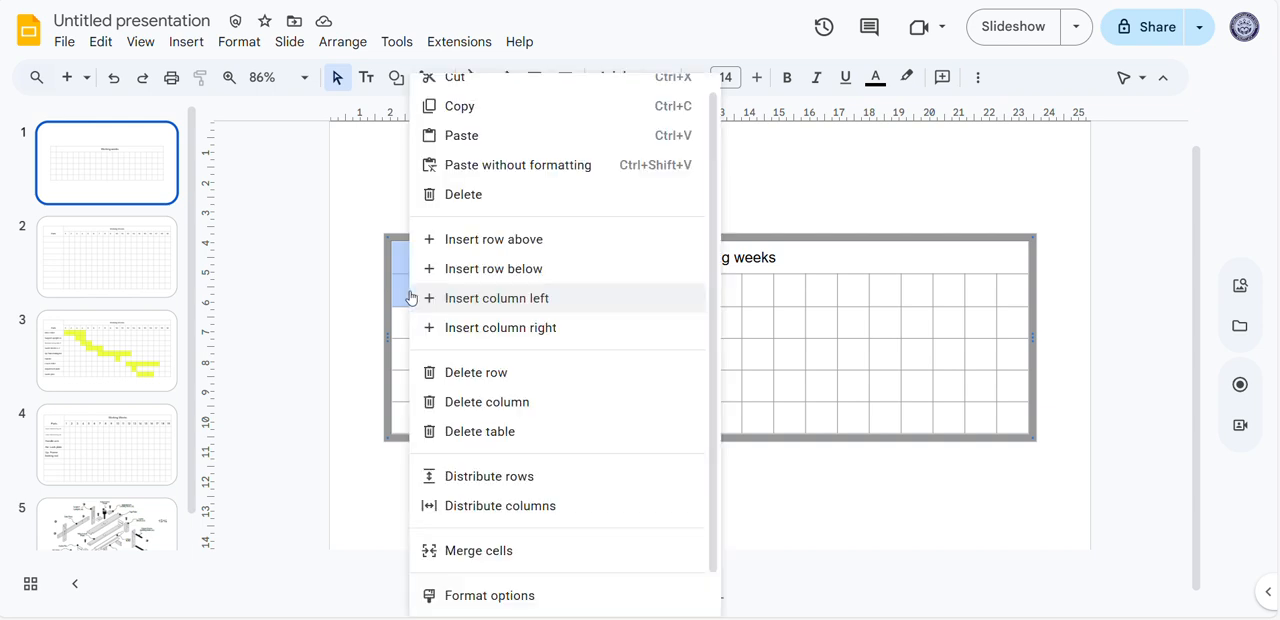
{"action": "left_click", "coordinate": [534, 556]}
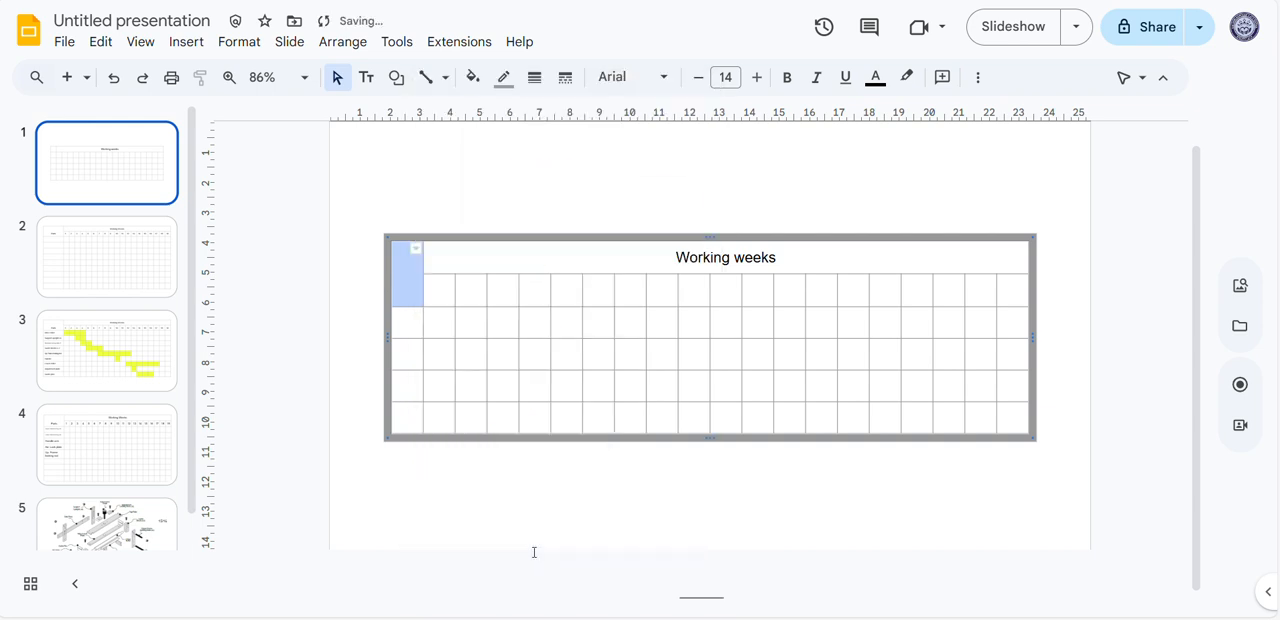
{"action": "left_click", "coordinate": [407, 290]}
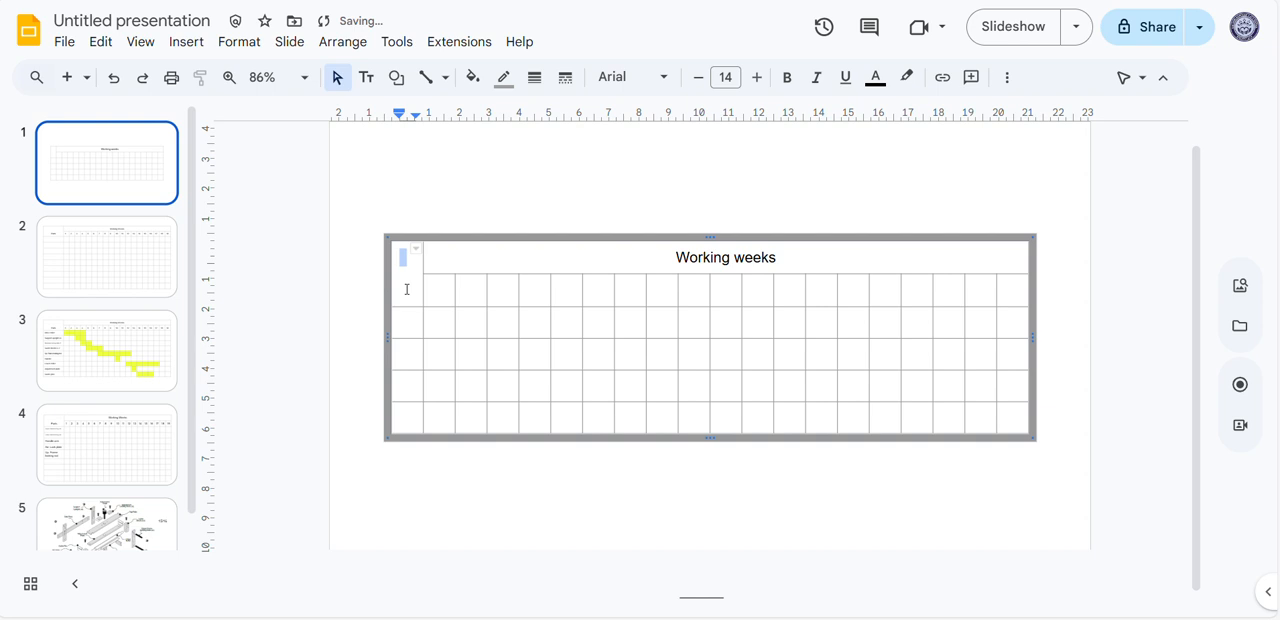
{"action": "type", "text": "Part"}
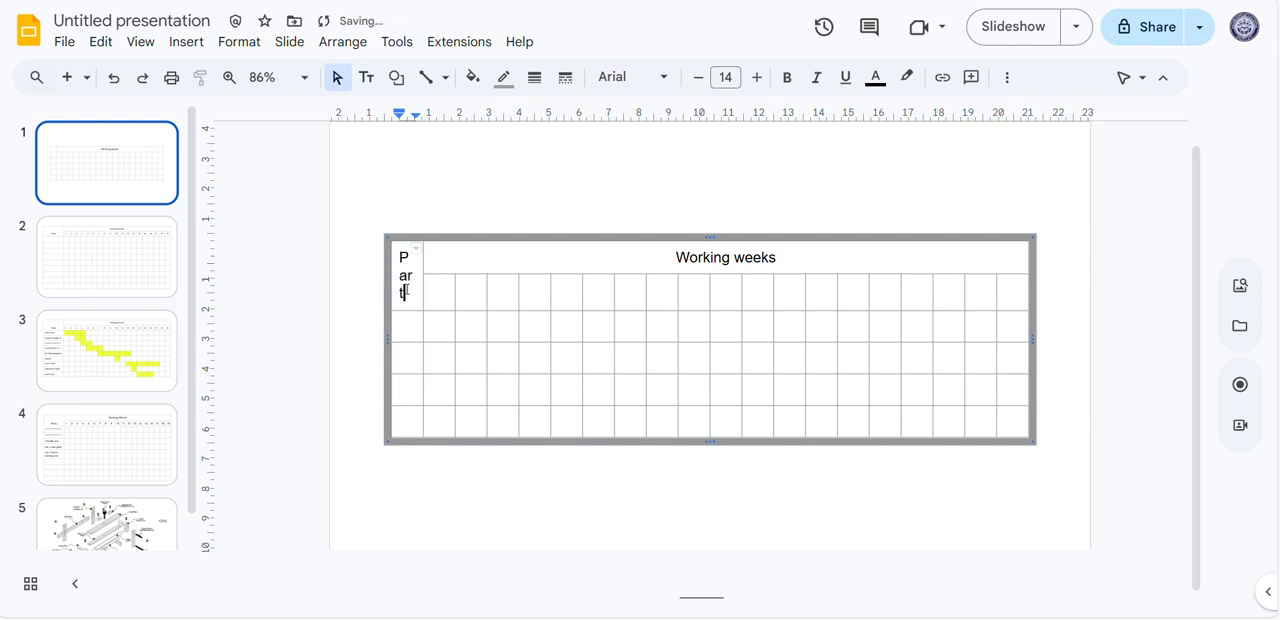
{"action": "type", "text": "s"}
{"action": "left_click", "coordinate": [634, 523]}
Move the table to the slide's upper-left area and widen it to nearly the full slide width
{"action": "left_click", "coordinate": [655, 348]}
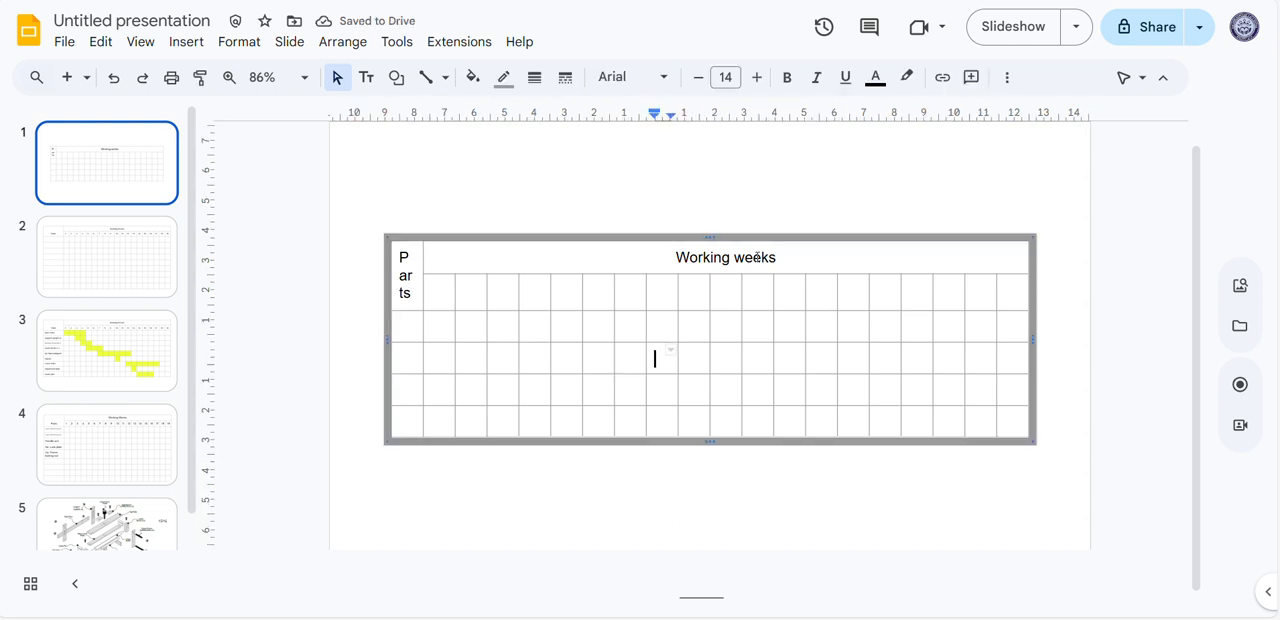
{"action": "left_click_drag", "start_coordinate": [727, 233], "coordinate": [692, 153]}
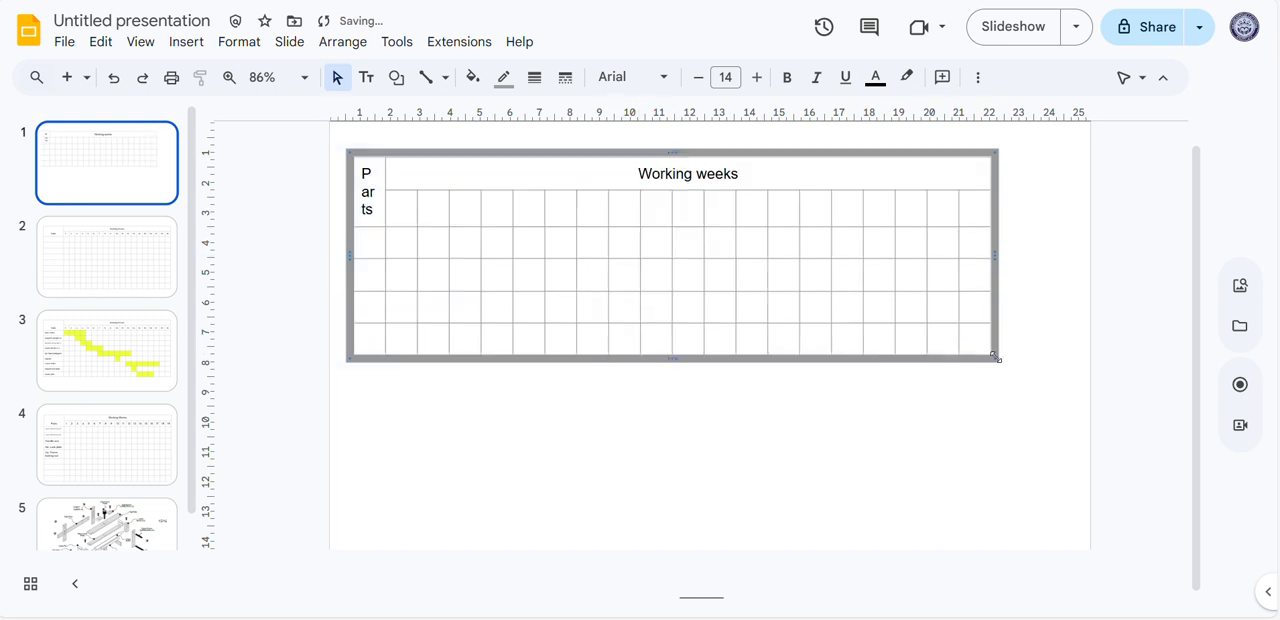
{"action": "left_click_drag", "start_coordinate": [998, 258], "coordinate": [1068, 253]}
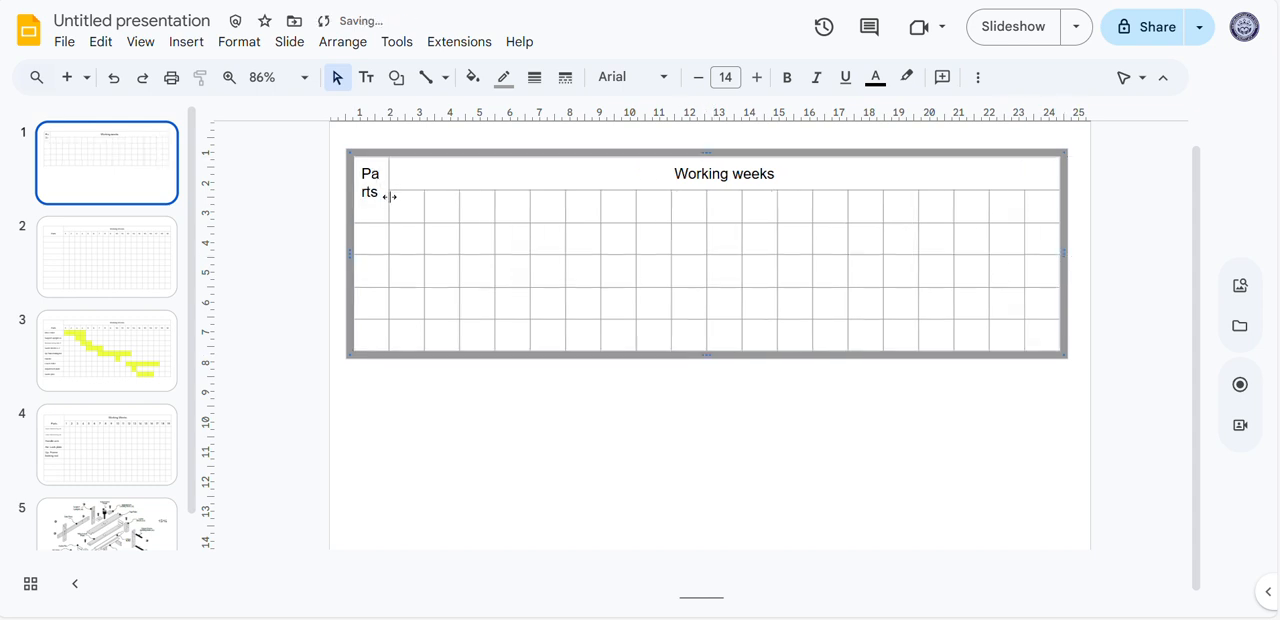
Narrow the nineteen week columns evenly by shifting their borders toward the table's right edge, widening the Parts column until its label fits on one line
{"action": "left_click_drag", "start_coordinate": [1023, 203], "coordinate": [1028, 205]}
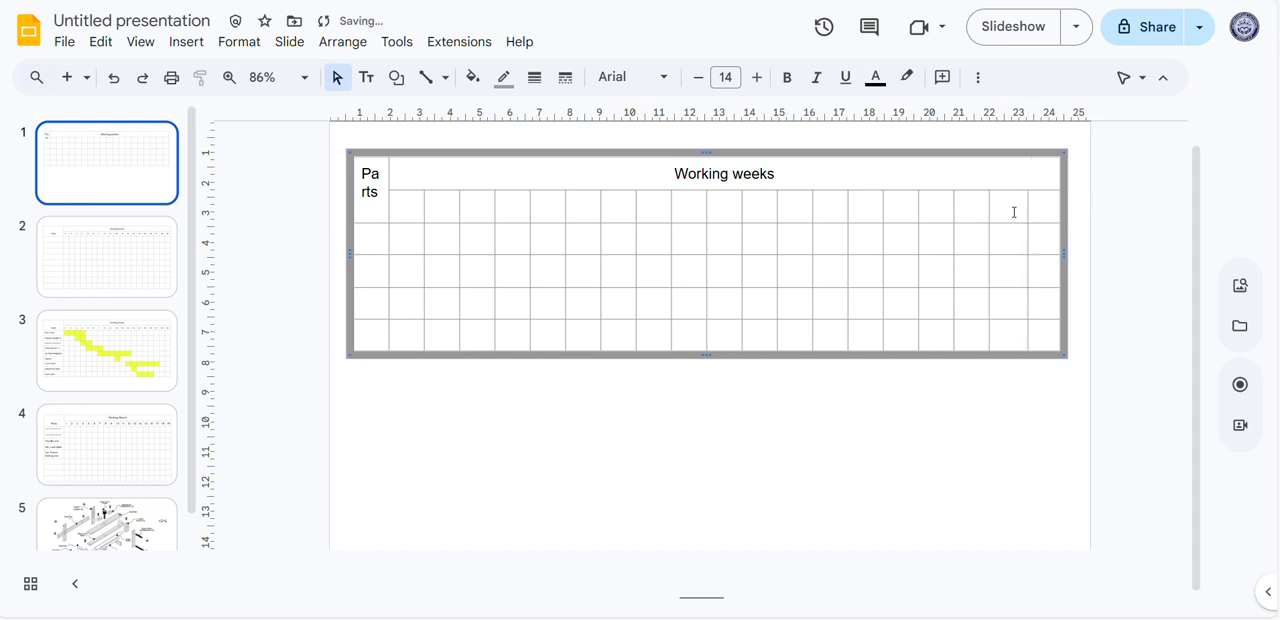
{"action": "left_click", "coordinate": [988, 212]}
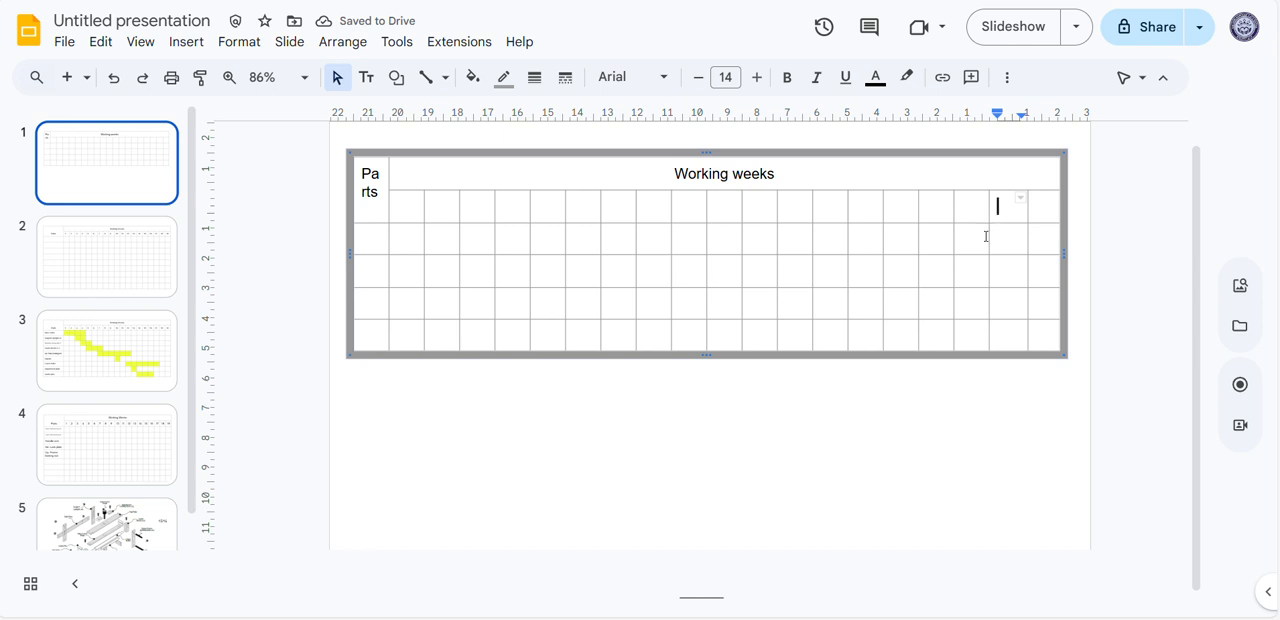
{"action": "left_click_drag", "start_coordinate": [989, 240], "coordinate": [1034, 241]}
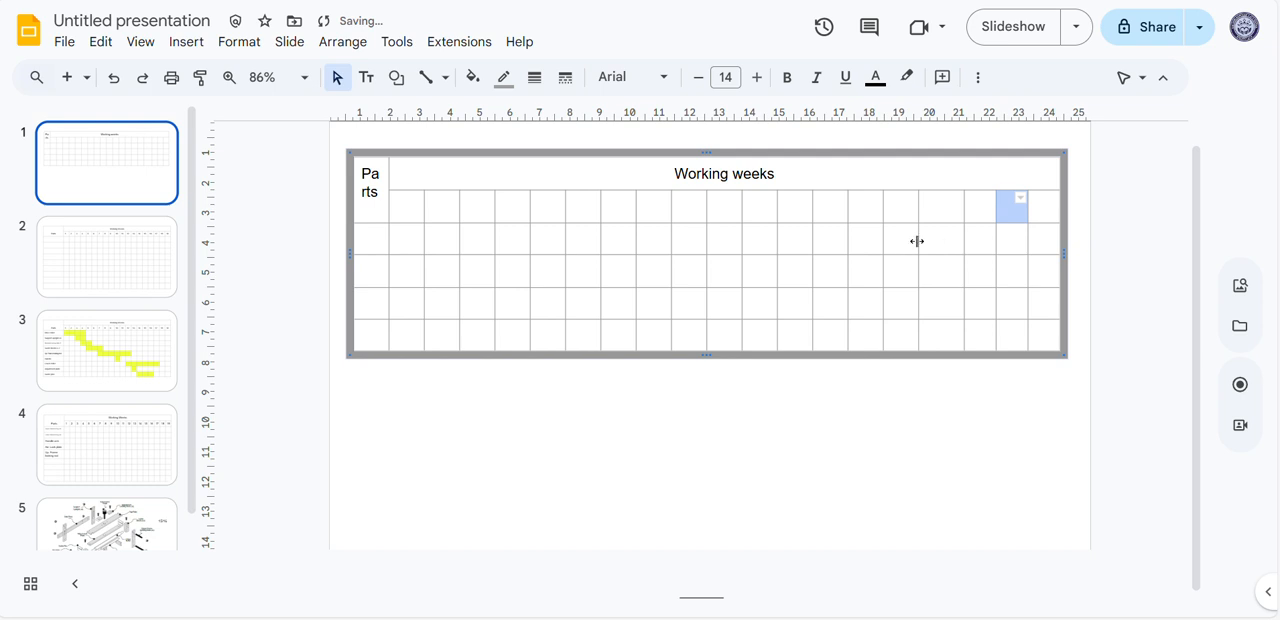
{"action": "left_click_drag", "start_coordinate": [917, 241], "coordinate": [1028, 243]}
{"action": "left_click_drag", "start_coordinate": [884, 245], "coordinate": [964, 245]}
{"action": "mouse_move", "coordinate": [848, 246]}
{"action": "left_mouse_down"}
{"action": "mouse_move", "coordinate": [932, 251]}
{"action": "mouse_move", "coordinate": [896, 249]}
{"action": "left_mouse_up"}
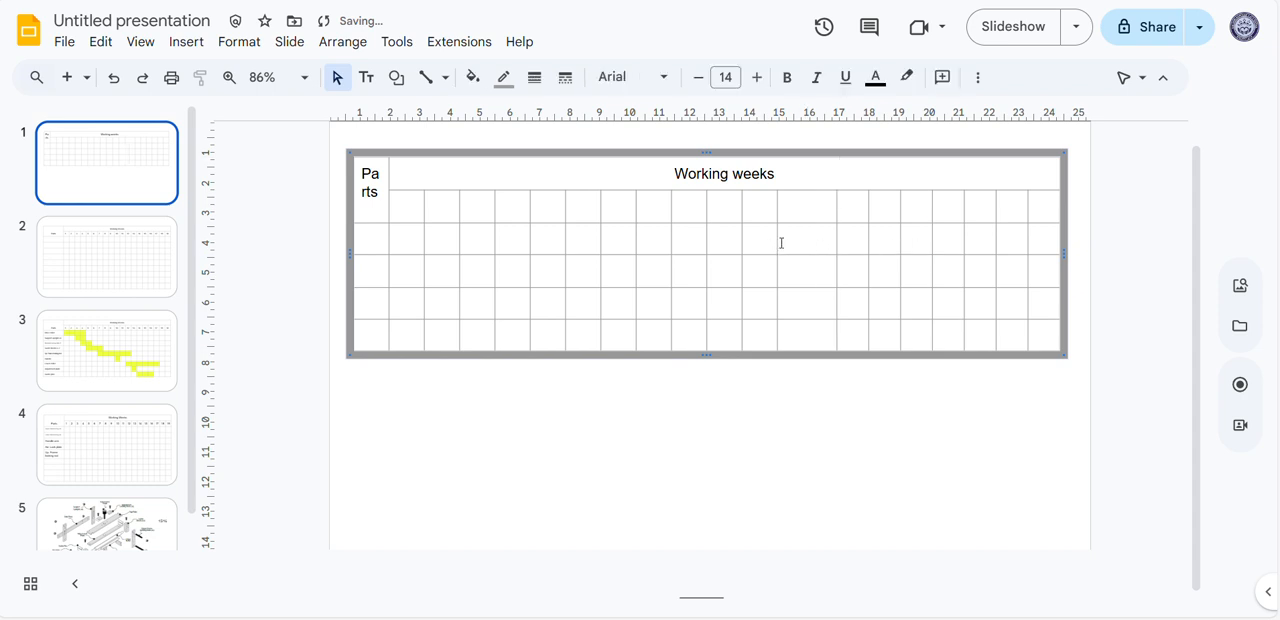
{"action": "left_click_drag", "start_coordinate": [777, 241], "coordinate": [834, 263]}
{"action": "left_click_drag", "start_coordinate": [742, 248], "coordinate": [832, 246]}
{"action": "left_click_drag", "start_coordinate": [703, 240], "coordinate": [814, 240]}
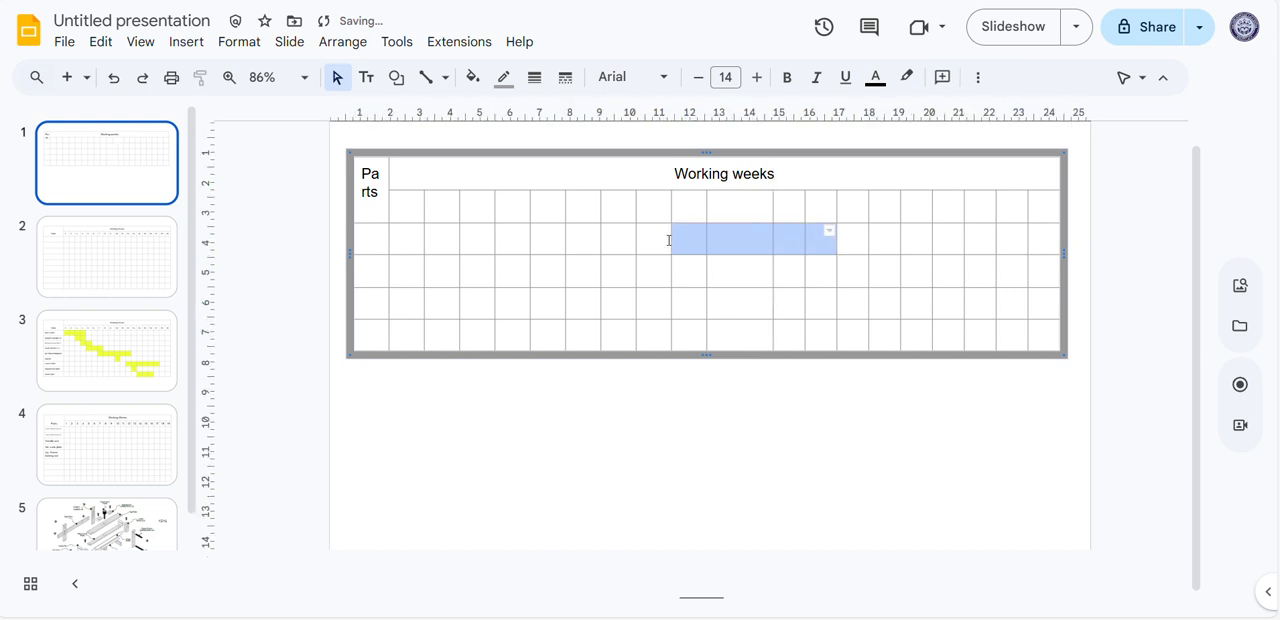
{"action": "left_click", "coordinate": [745, 242]}
{"action": "left_click_drag", "start_coordinate": [706, 243], "coordinate": [797, 246]}
{"action": "left_click_drag", "start_coordinate": [670, 241], "coordinate": [737, 240]}
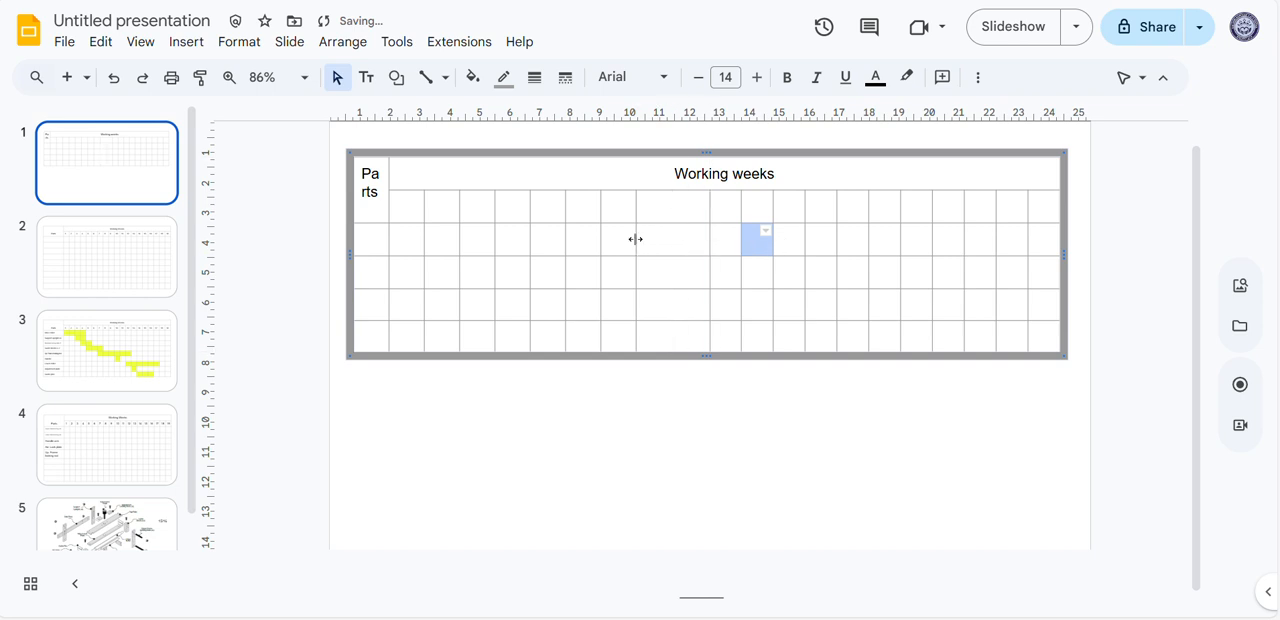
{"action": "left_click_drag", "start_coordinate": [635, 238], "coordinate": [685, 239]}
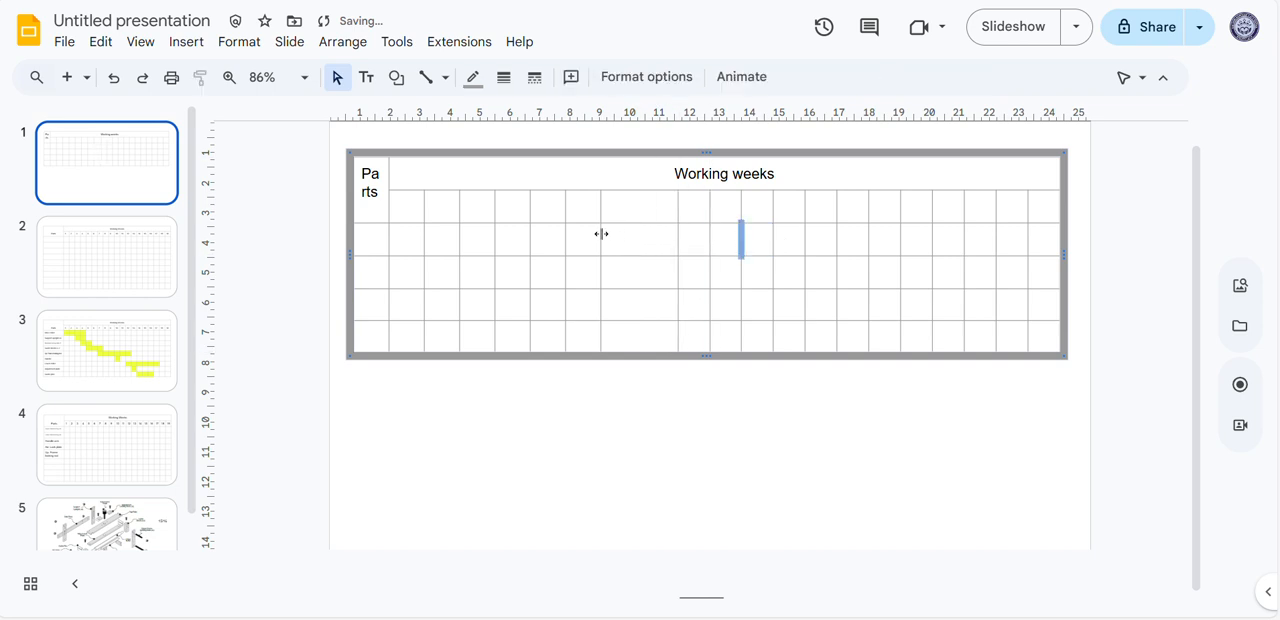
{"action": "left_click_drag", "start_coordinate": [600, 234], "coordinate": [676, 239]}
{"action": "left_click_drag", "start_coordinate": [566, 237], "coordinate": [666, 243]}
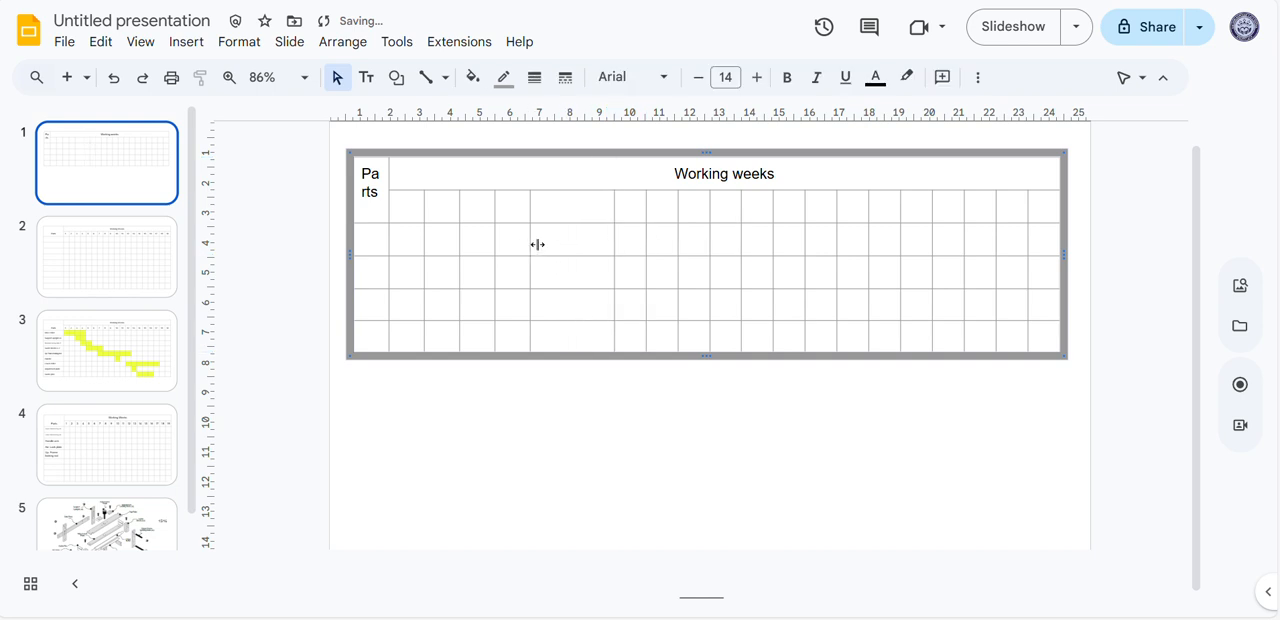
{"action": "left_click_drag", "start_coordinate": [530, 243], "coordinate": [664, 247]}
{"action": "left_click_drag", "start_coordinate": [493, 240], "coordinate": [625, 245]}
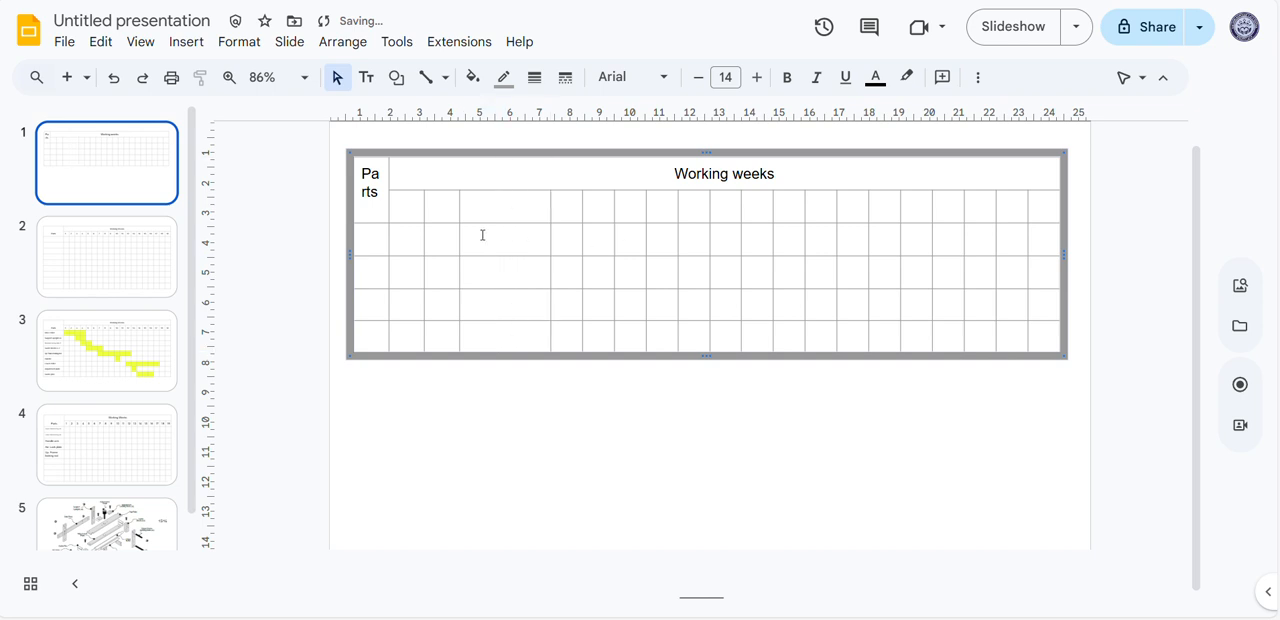
{"action": "left_click_drag", "start_coordinate": [459, 238], "coordinate": [537, 238]}
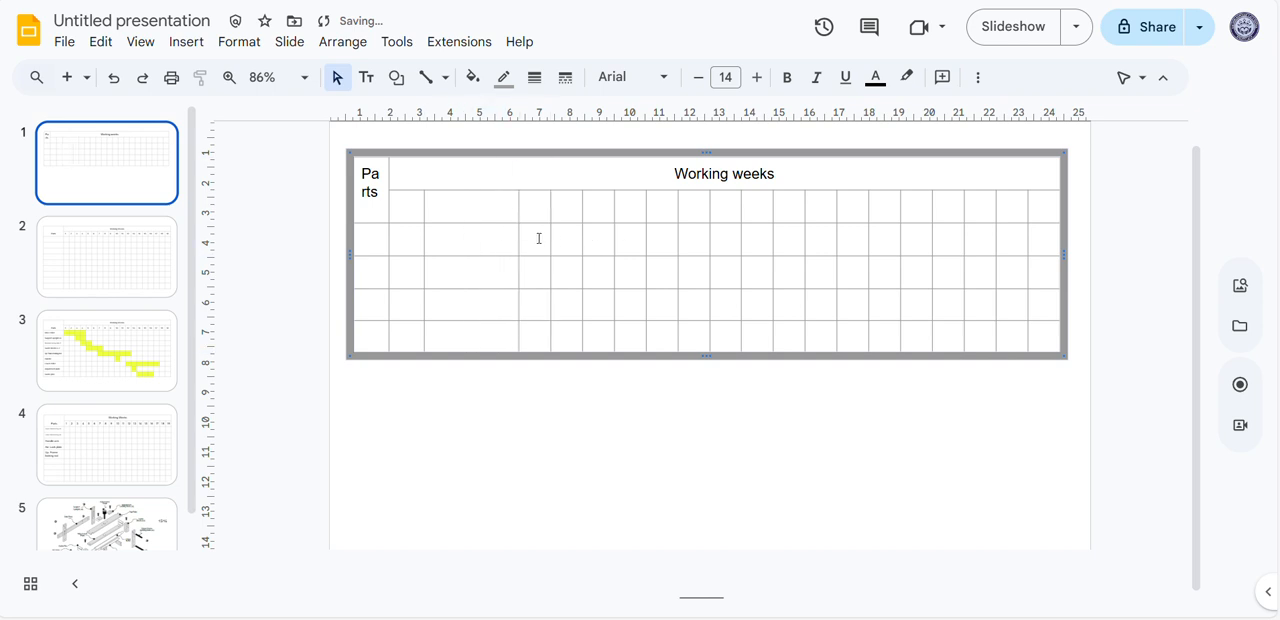
{"action": "left_click_drag", "start_coordinate": [425, 239], "coordinate": [604, 239]}
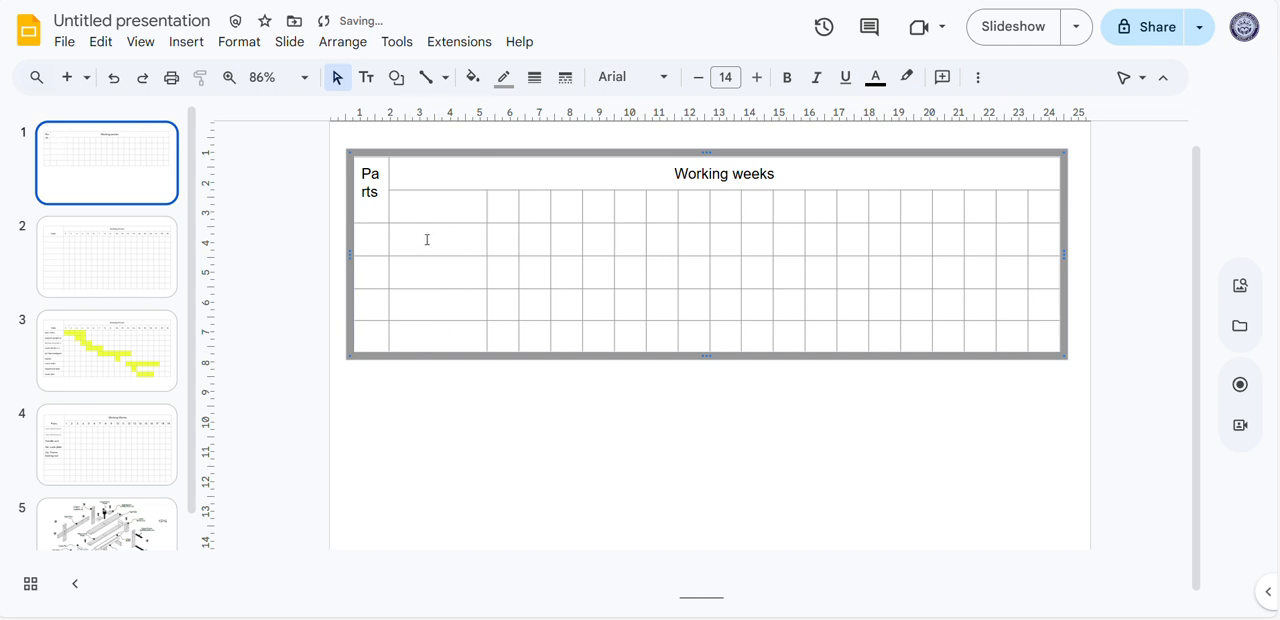
{"action": "left_click_drag", "start_coordinate": [389, 238], "coordinate": [568, 238]}
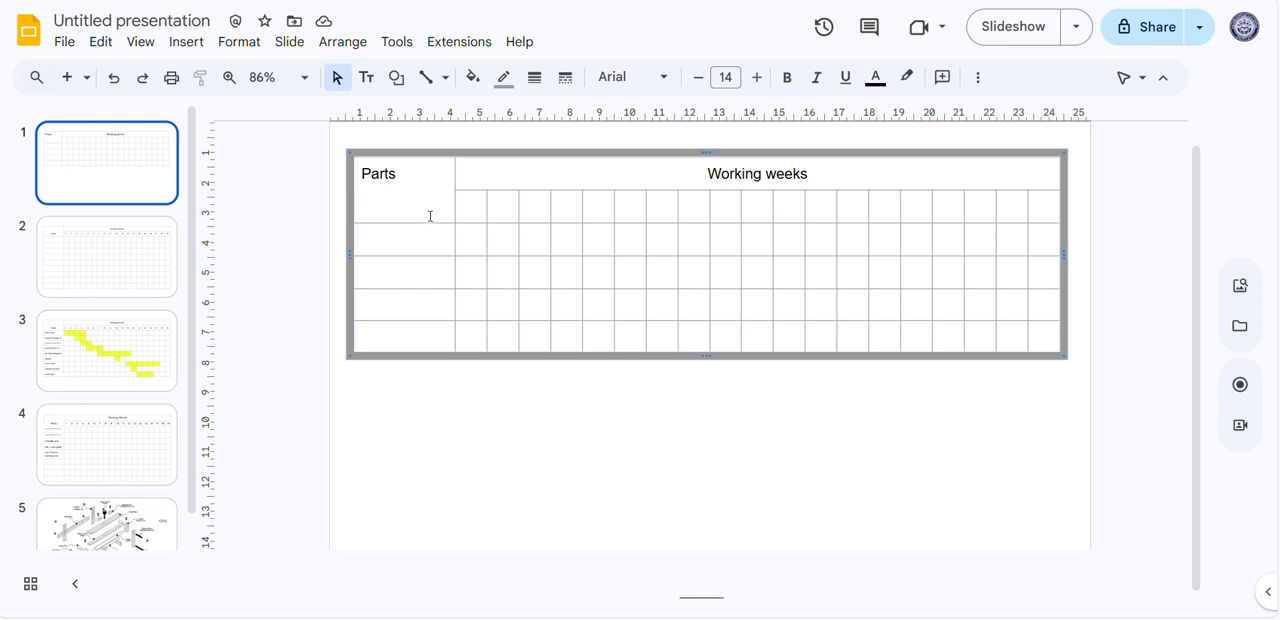
Centre the "Parts" label horizontally and vertically within its merged cell
{"action": "double_click", "coordinate": [421, 173]}
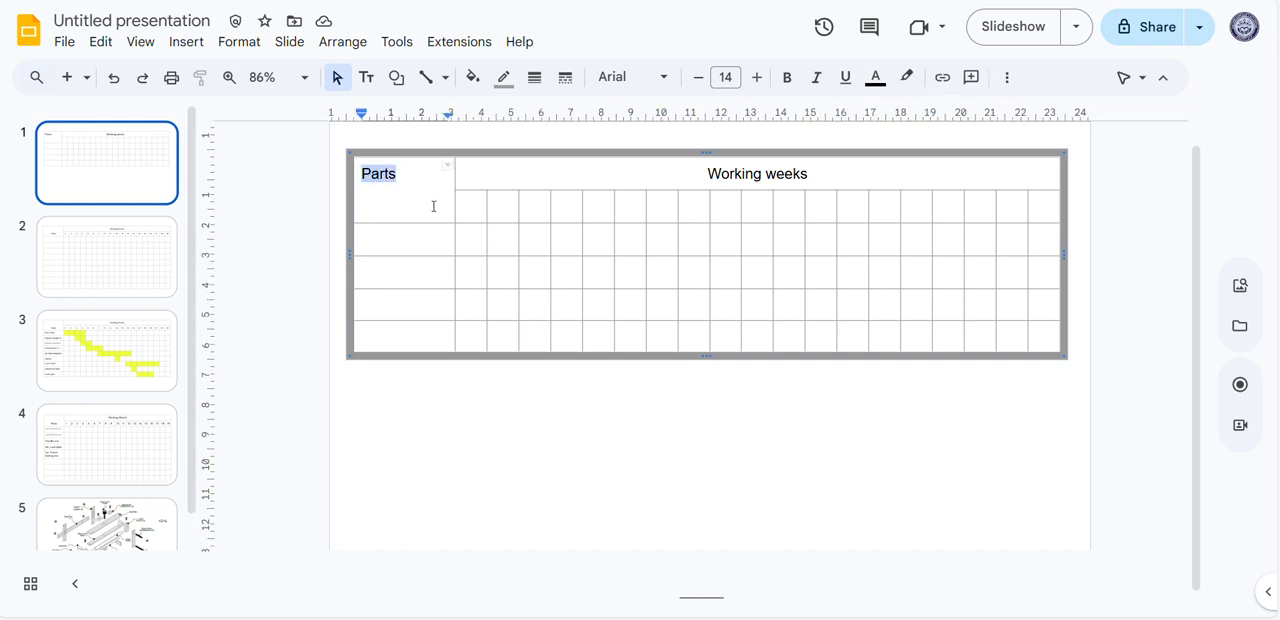
{"action": "left_click", "coordinate": [1007, 78]}
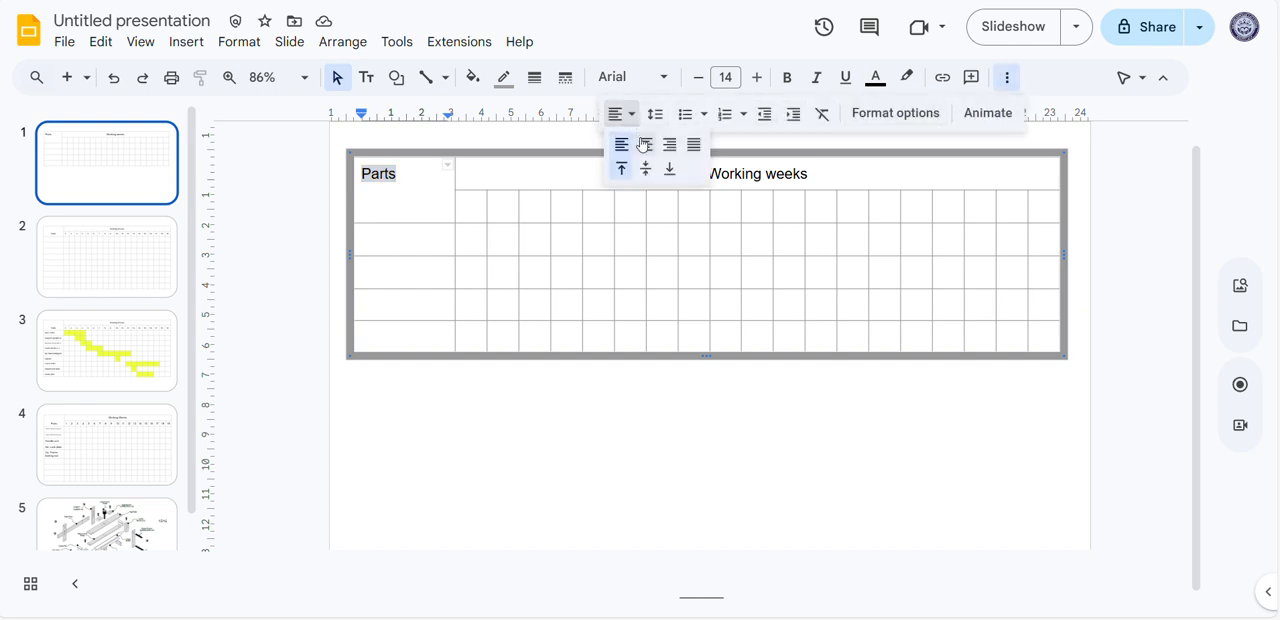
{"action": "left_click", "coordinate": [646, 144]}
{"action": "left_click", "coordinate": [634, 120]}
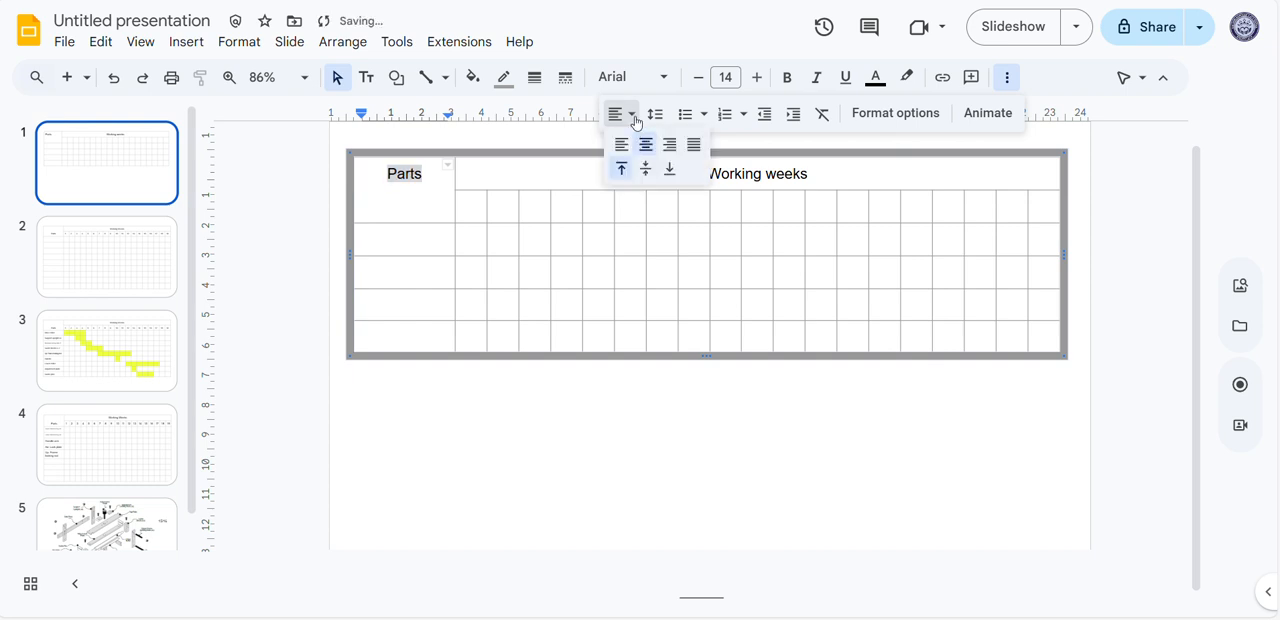
{"action": "left_click", "coordinate": [646, 169]}
{"action": "left_click", "coordinate": [518, 271]}
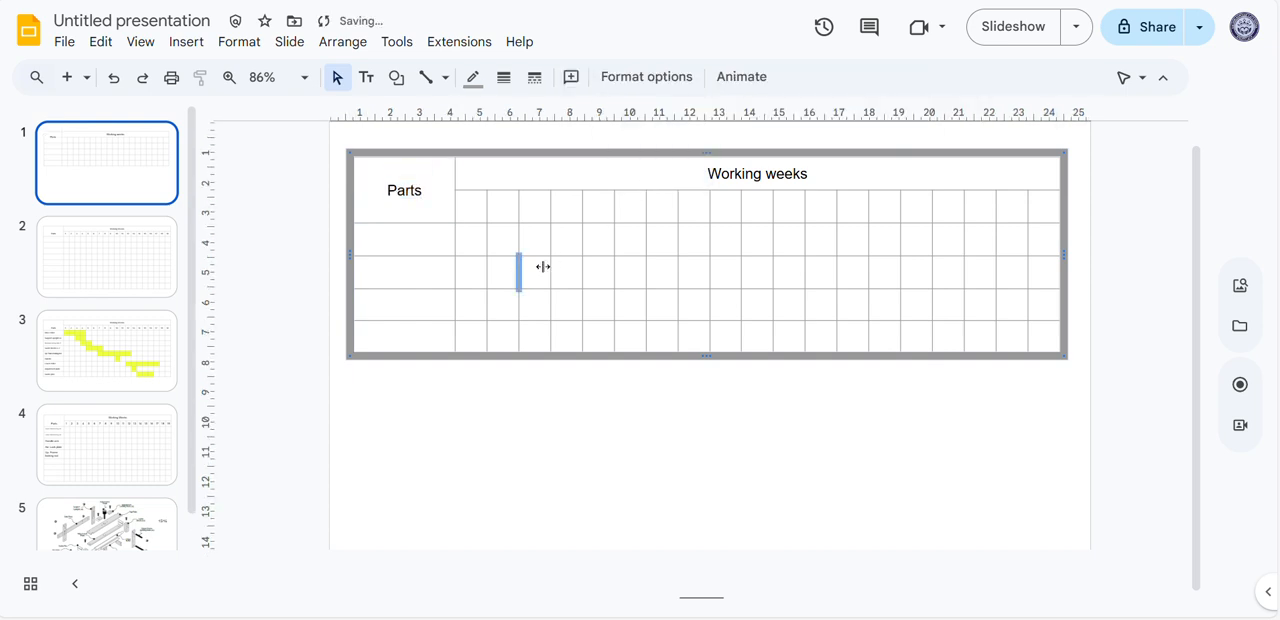
{"action": "left_click", "coordinate": [423, 243]}
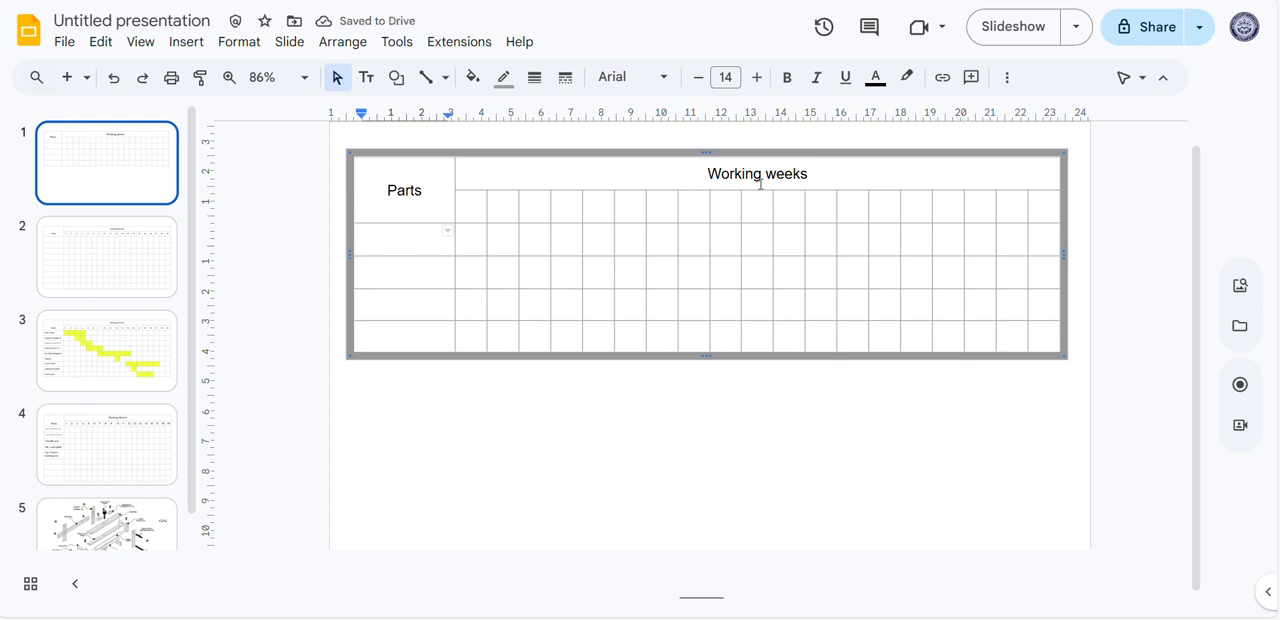
Number the cells in the row below the "Working weeks" heading from 1 to 19, one number per column
{"action": "left_click", "coordinate": [466, 204]}
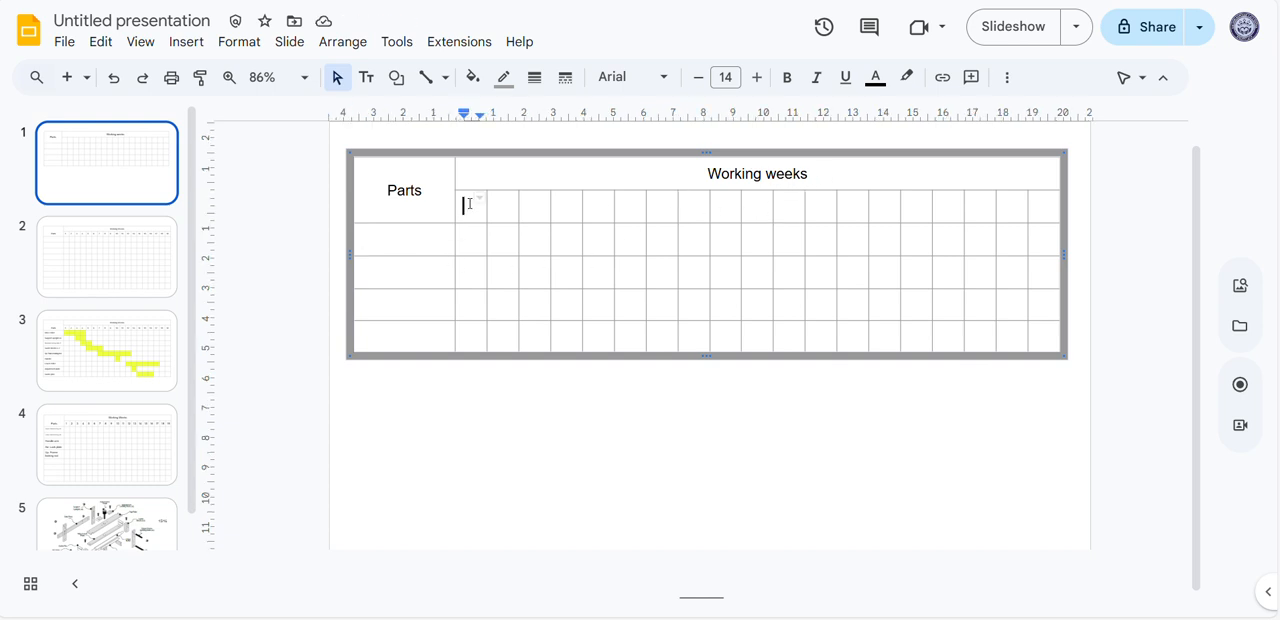
{"action": "left_click_drag", "start_coordinate": [466, 205], "coordinate": [1058, 220]}
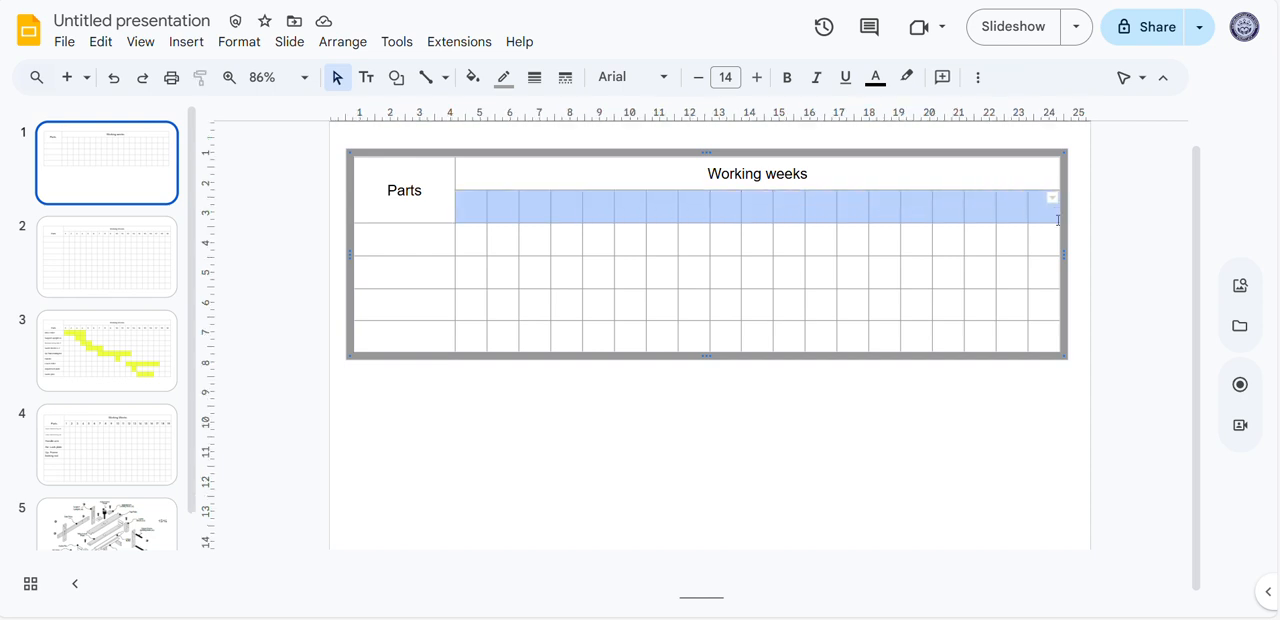
{"action": "left_click", "coordinate": [470, 211]}
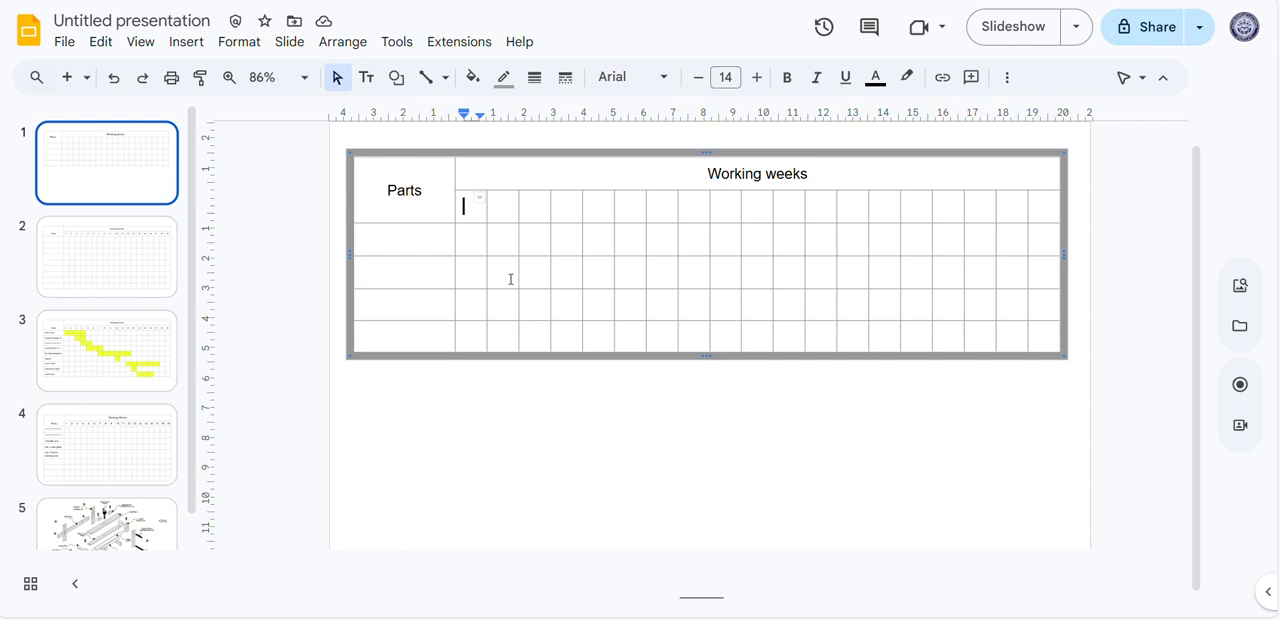
{"action": "type", "text": "1"}
{"action": "key", "text": "Tab"}
{"action": "type", "text": "2"}
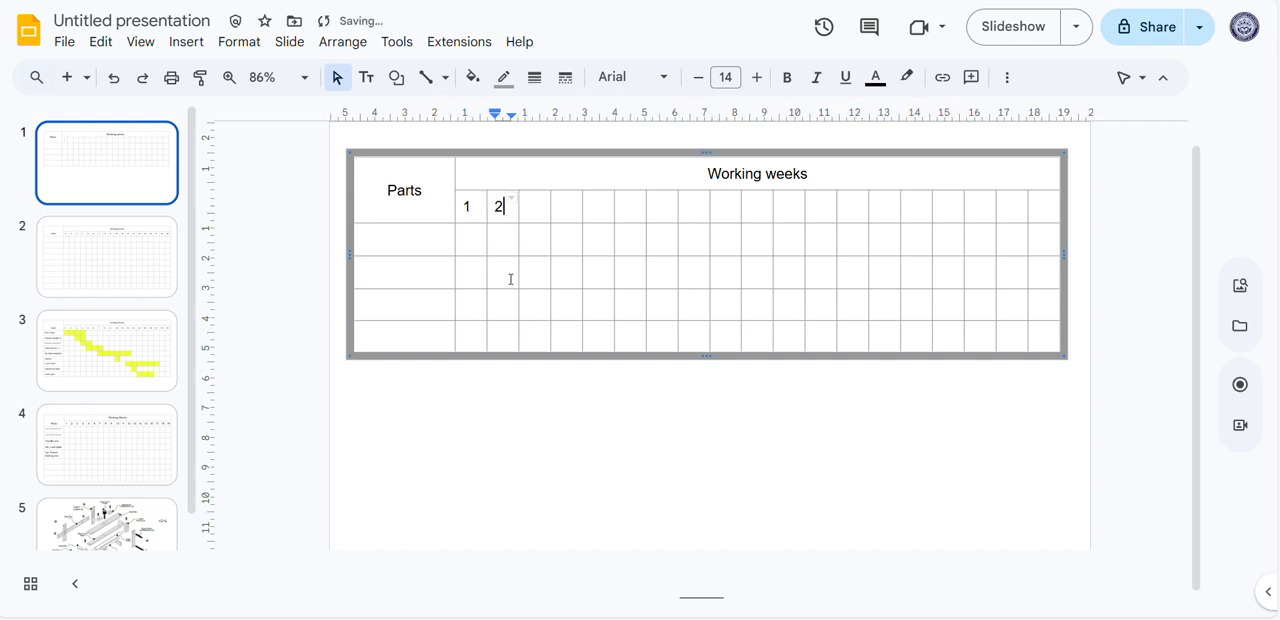
{"action": "key", "text": "Tab"}
{"action": "type", "text": "3"}
{"action": "key", "text": "Tab"}
{"action": "type", "text": "4\t5"}
{"action": "key", "text": "Tab"}
{"action": "type", "text": "6"}
{"action": "key", "text": "Tab"}
{"action": "type", "text": "7"}
{"action": "key", "text": "Tab"}
{"action": "type", "text": "8"}
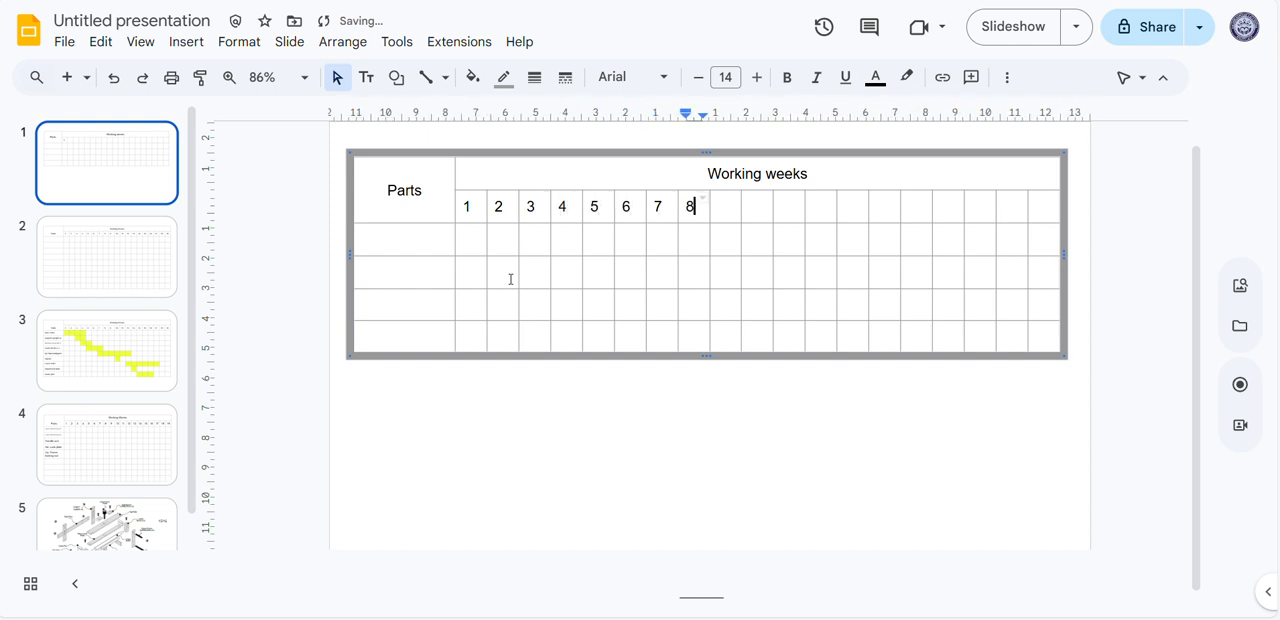
{"action": "key", "text": "Tab"}
{"action": "type", "text": "9"}
{"action": "key", "text": "Tab"}
{"action": "type", "text": "10"}
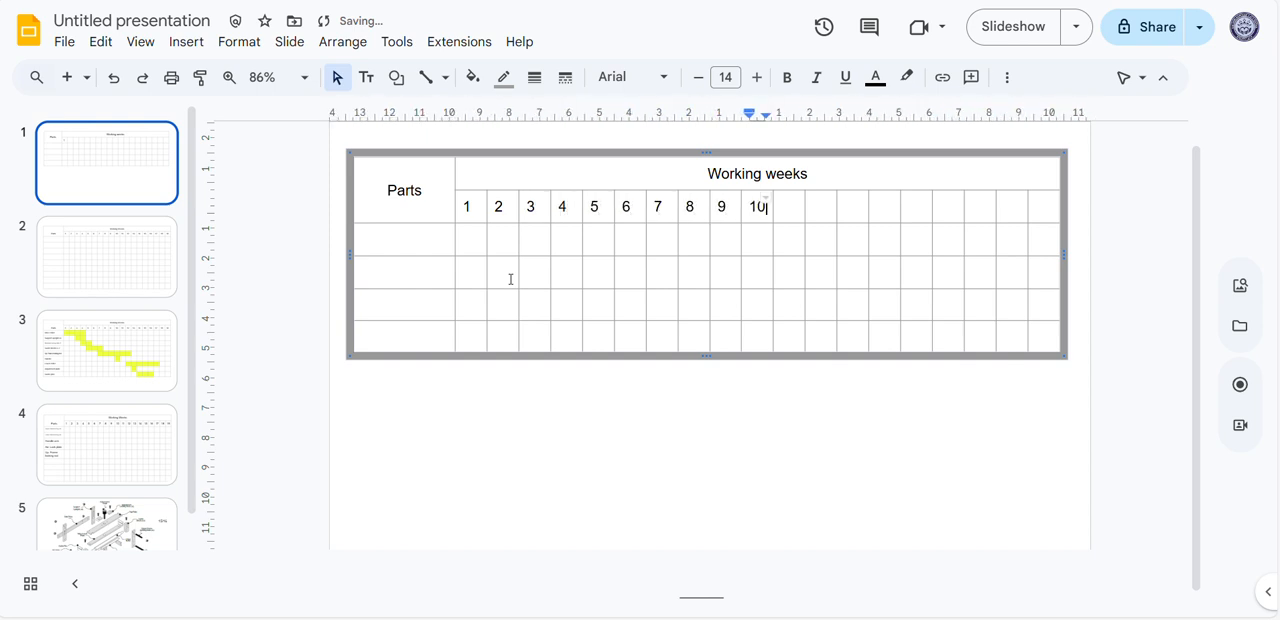
{"action": "key", "text": "Tab"}
{"action": "type", "text": "11"}
{"action": "key", "text": "Tab"}
{"action": "type", "text": "12"}
{"action": "key", "text": "Tab"}
{"action": "type", "text": "13"}
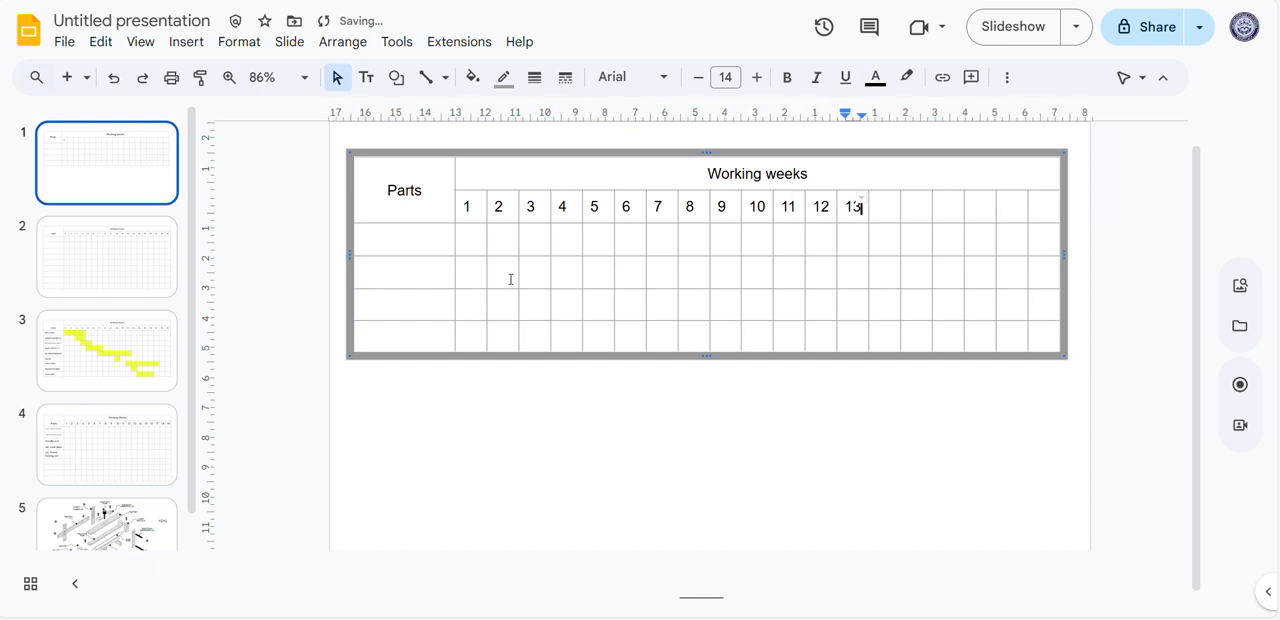
{"action": "key", "text": "Tab"}
{"action": "type", "text": "14"}
{"action": "key", "text": "Tab"}
{"action": "type", "text": "15"}
{"action": "key", "text": "Tab"}
{"action": "type", "text": "16"}
{"action": "key", "text": "Tab"}
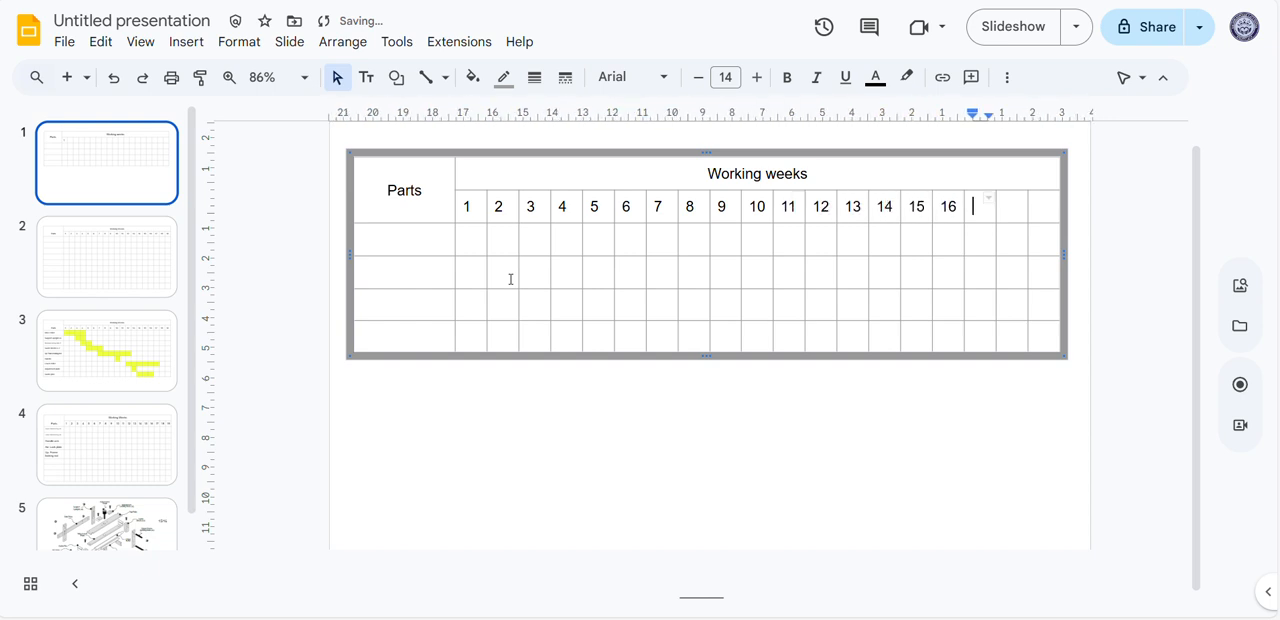
{"action": "type", "text": "17"}
{"action": "key", "text": "Tab"}
{"action": "type", "text": "1"}
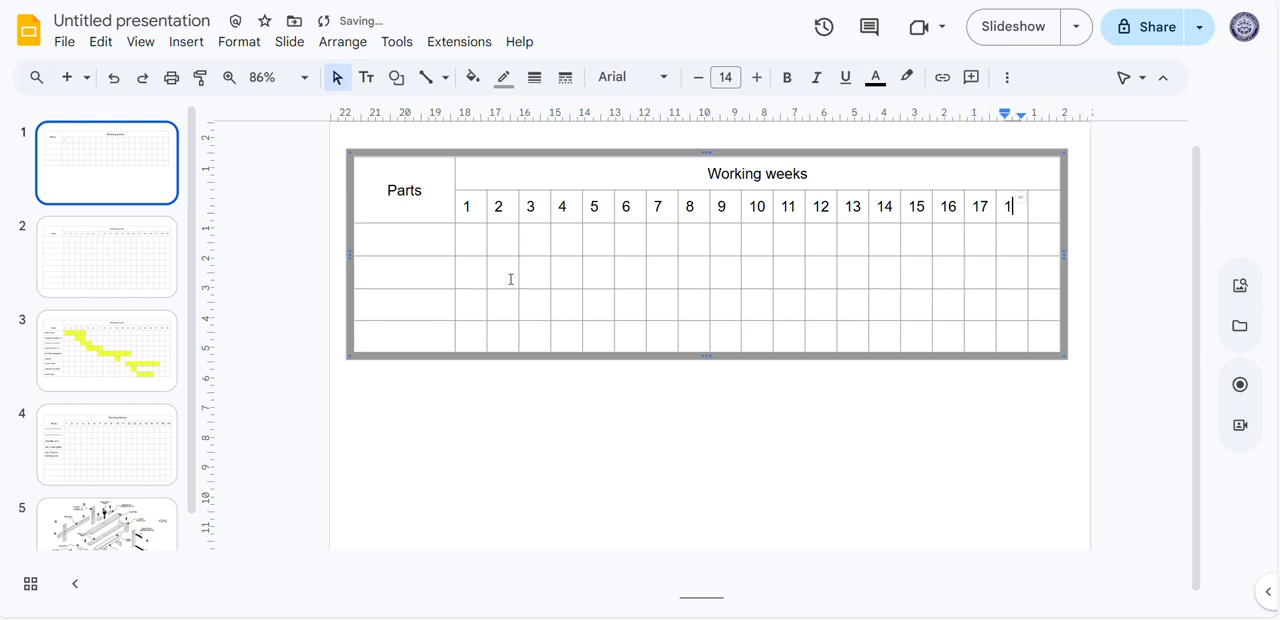
{"action": "type", "text": "8"}
{"action": "key", "text": "Tab"}
{"action": "type", "text": "19"}
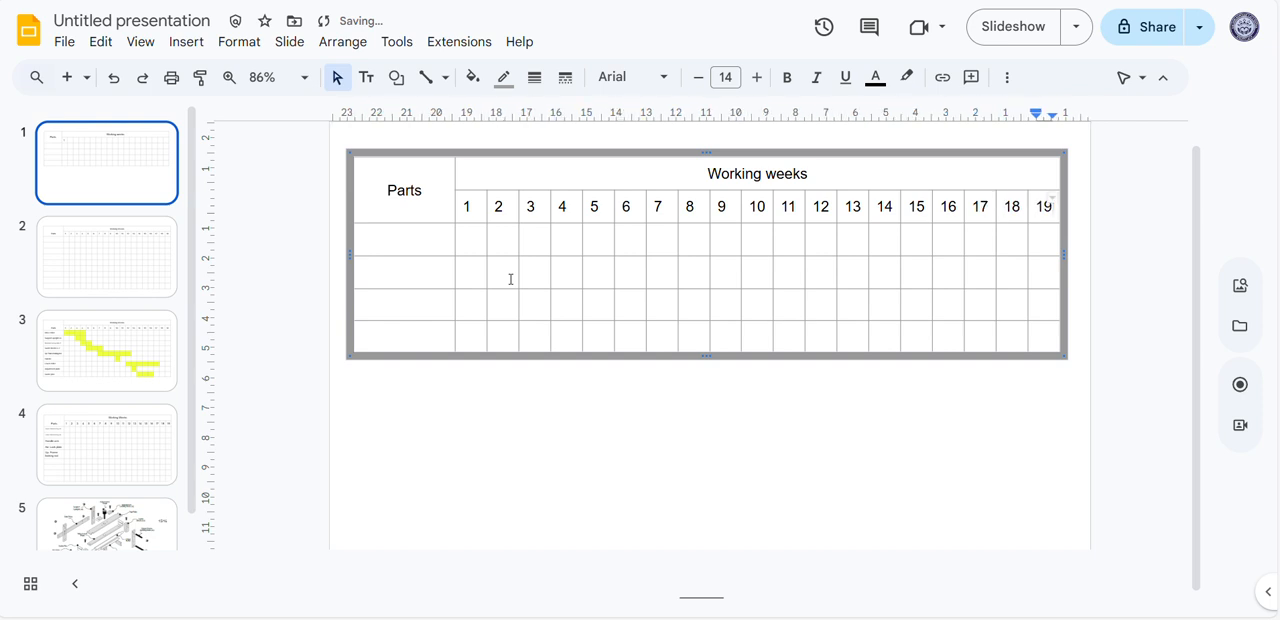
{"action": "left_click", "coordinate": [631, 301]}
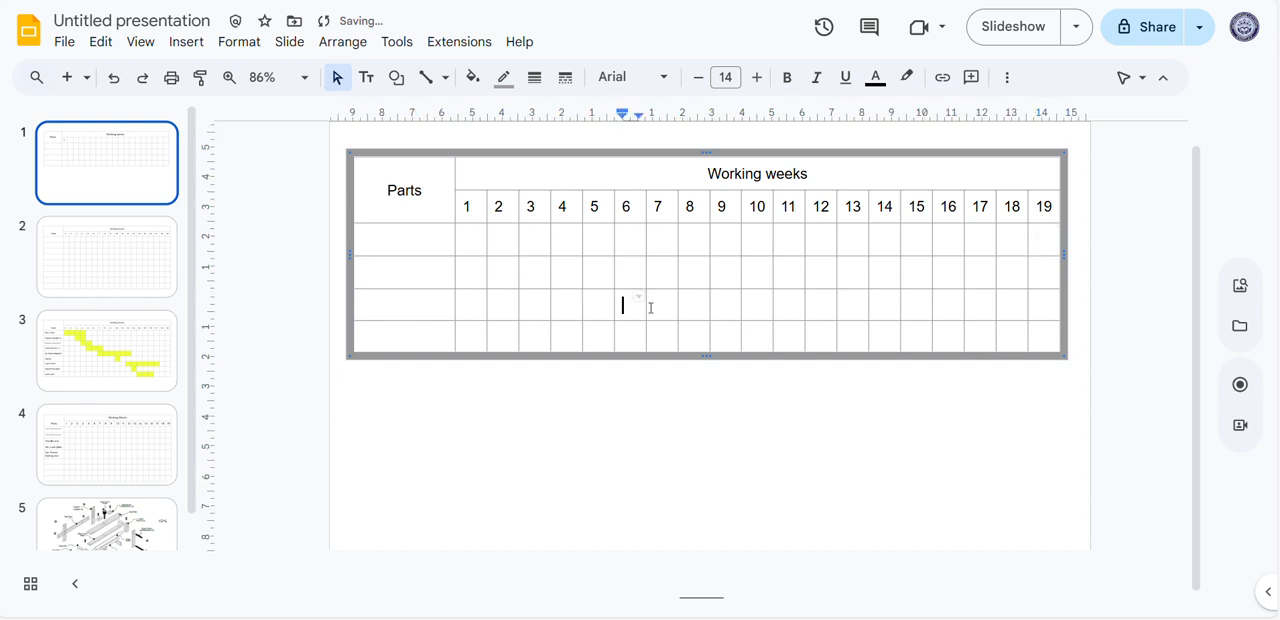
Add five empty rows below the table's last row, giving nine part rows under the week numbers
{"action": "left_click", "coordinate": [393, 237]}
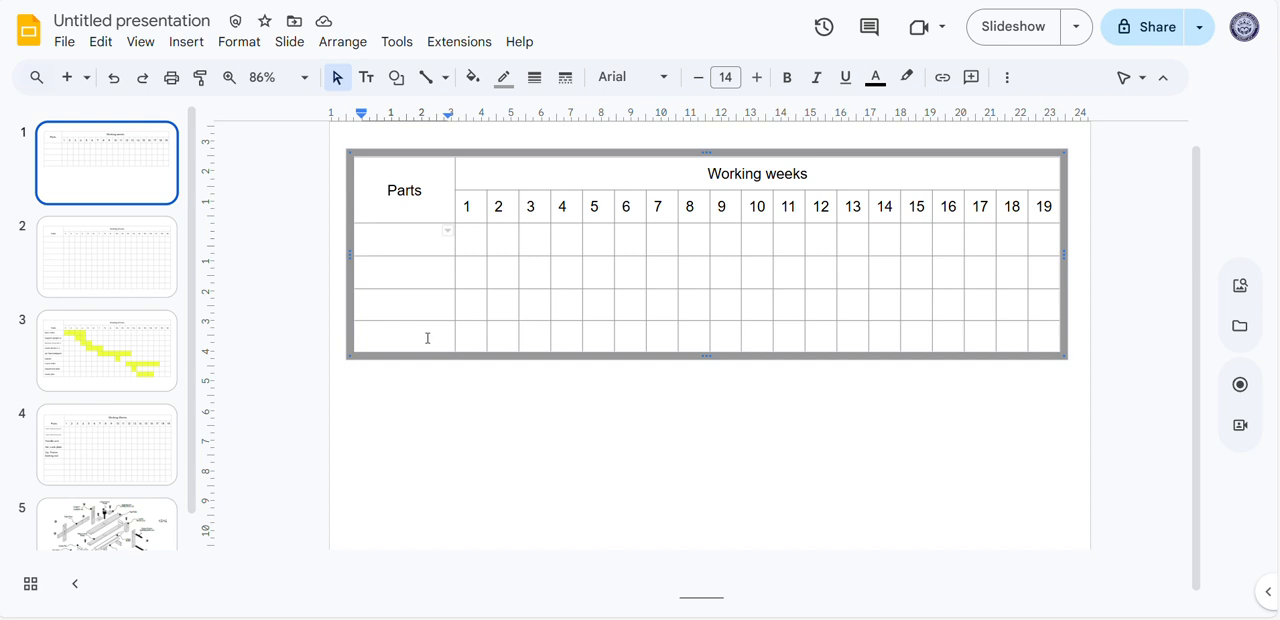
{"action": "left_click_drag", "start_coordinate": [563, 344], "coordinate": [1048, 346]}
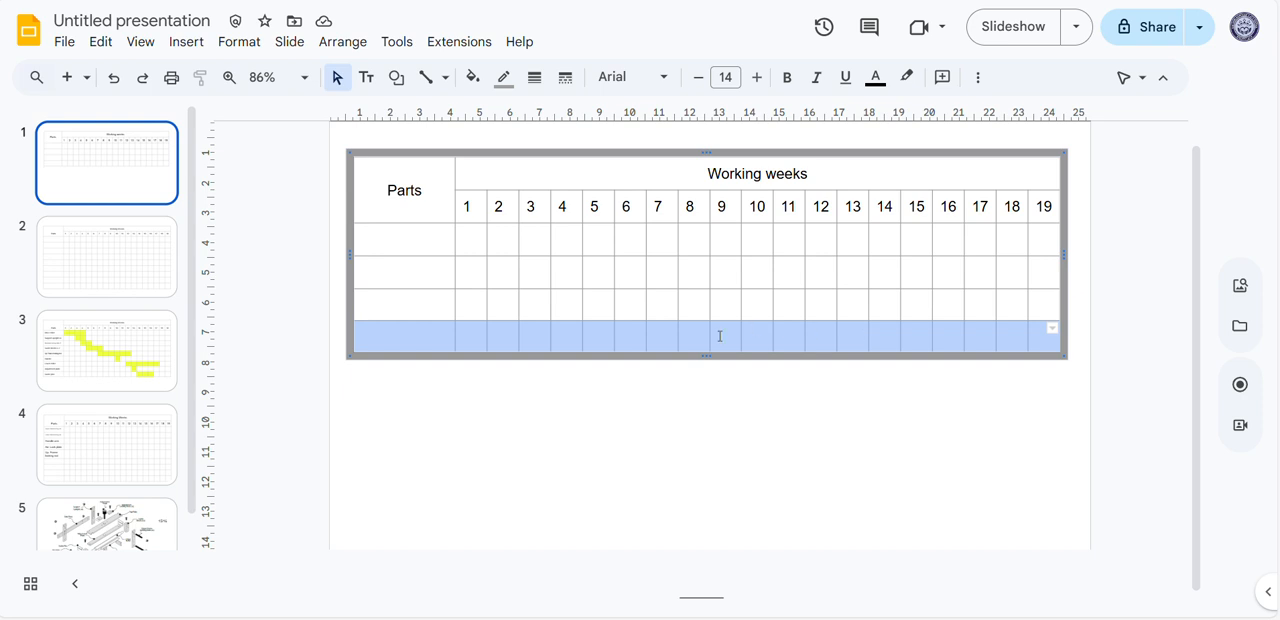
{"action": "right_click", "coordinate": [684, 339]}
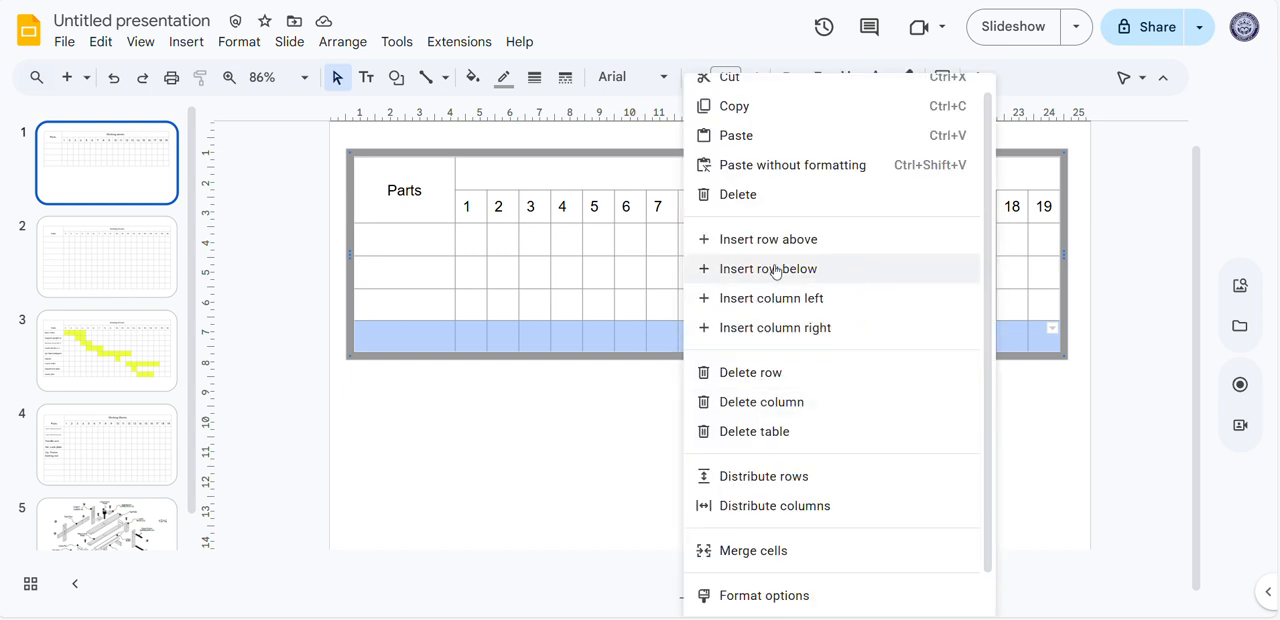
{"action": "left_click", "coordinate": [837, 270]}
{"action": "right_click", "coordinate": [690, 383]}
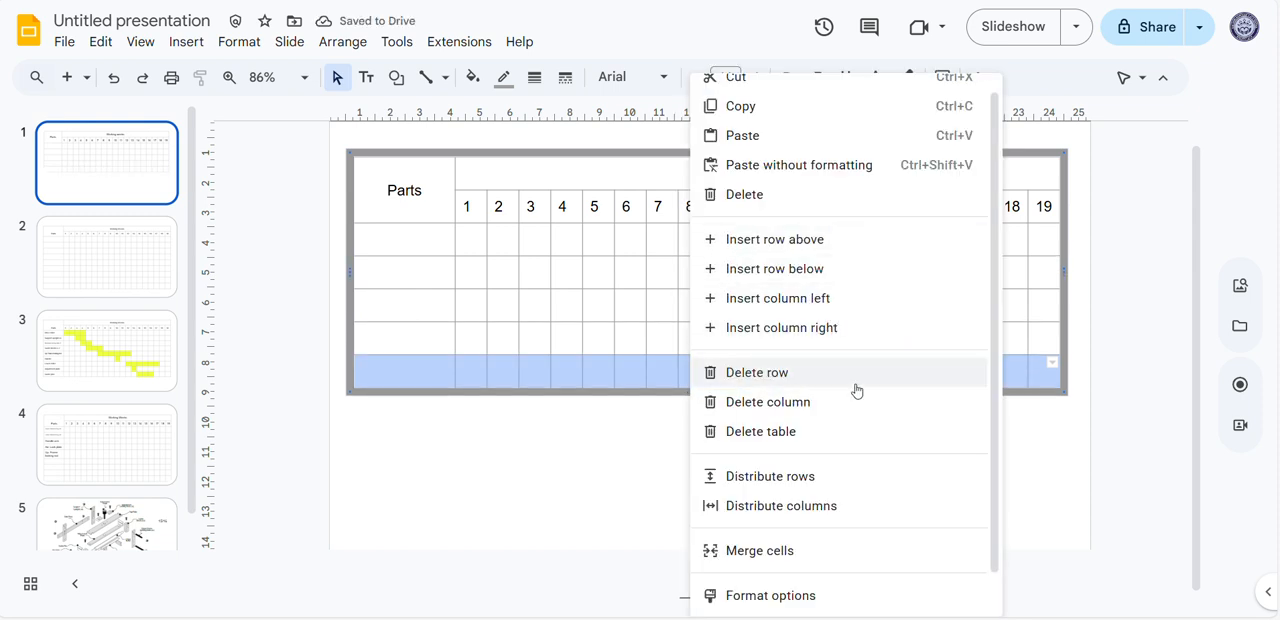
{"action": "left_click", "coordinate": [842, 271]}
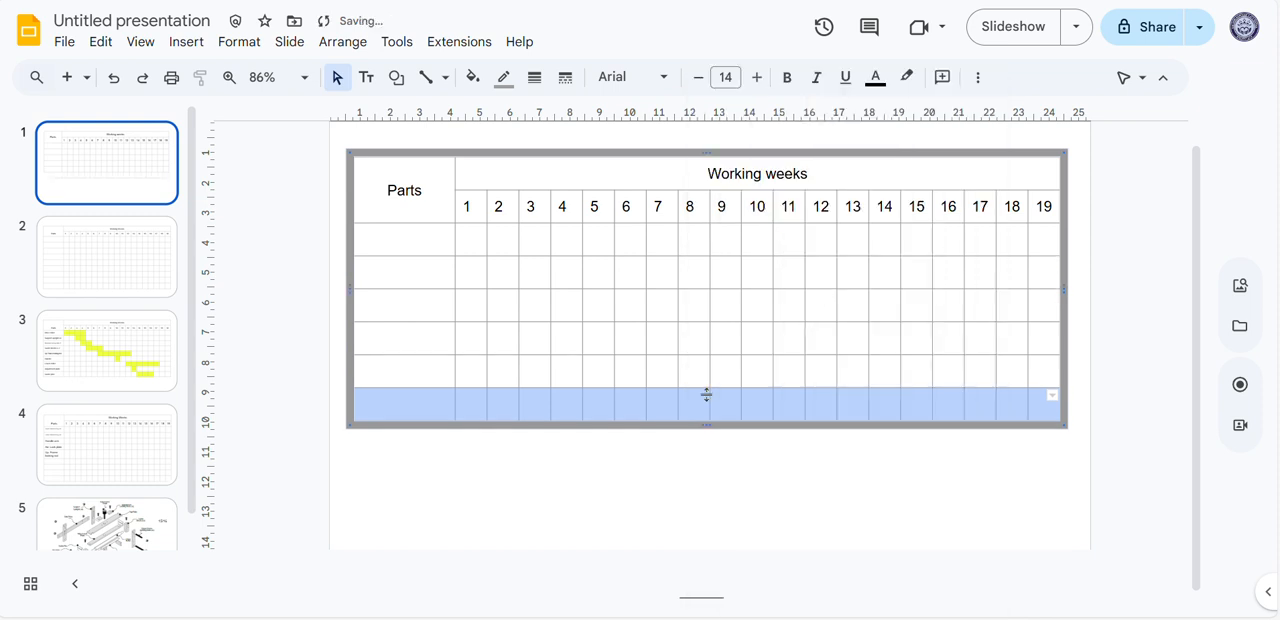
{"action": "right_click", "coordinate": [686, 412]}
{"action": "left_click", "coordinate": [839, 271]}
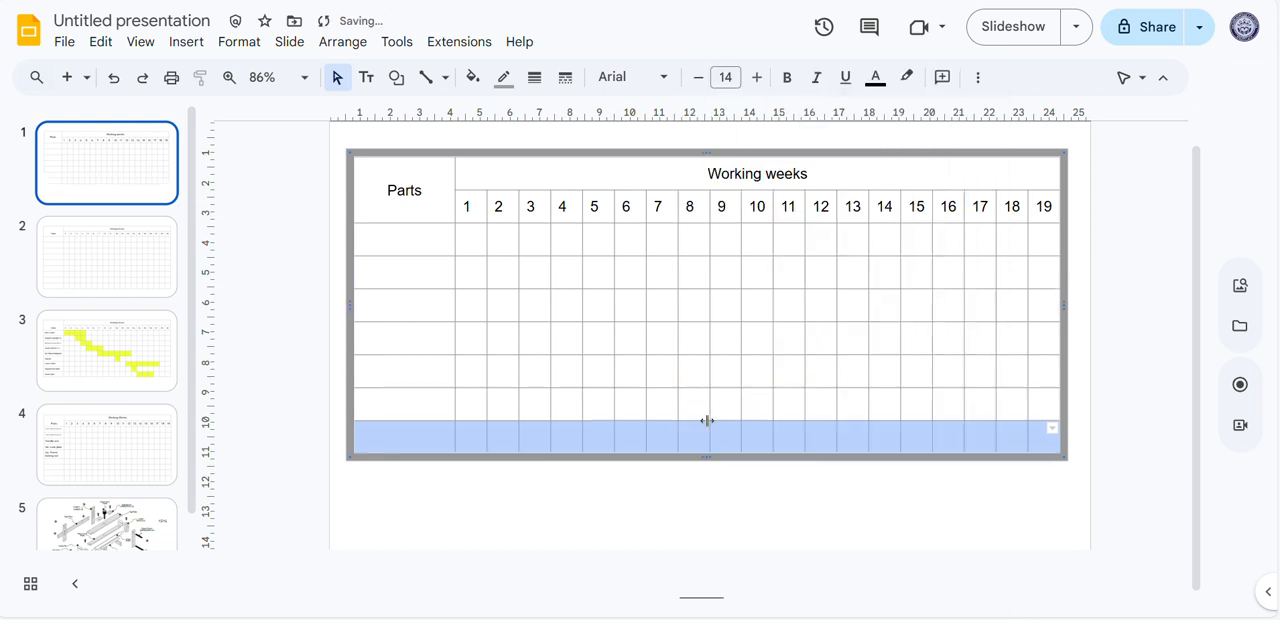
{"action": "right_click", "coordinate": [706, 423]}
{"action": "left_click", "coordinate": [858, 270]}
{"action": "right_click", "coordinate": [712, 435]}
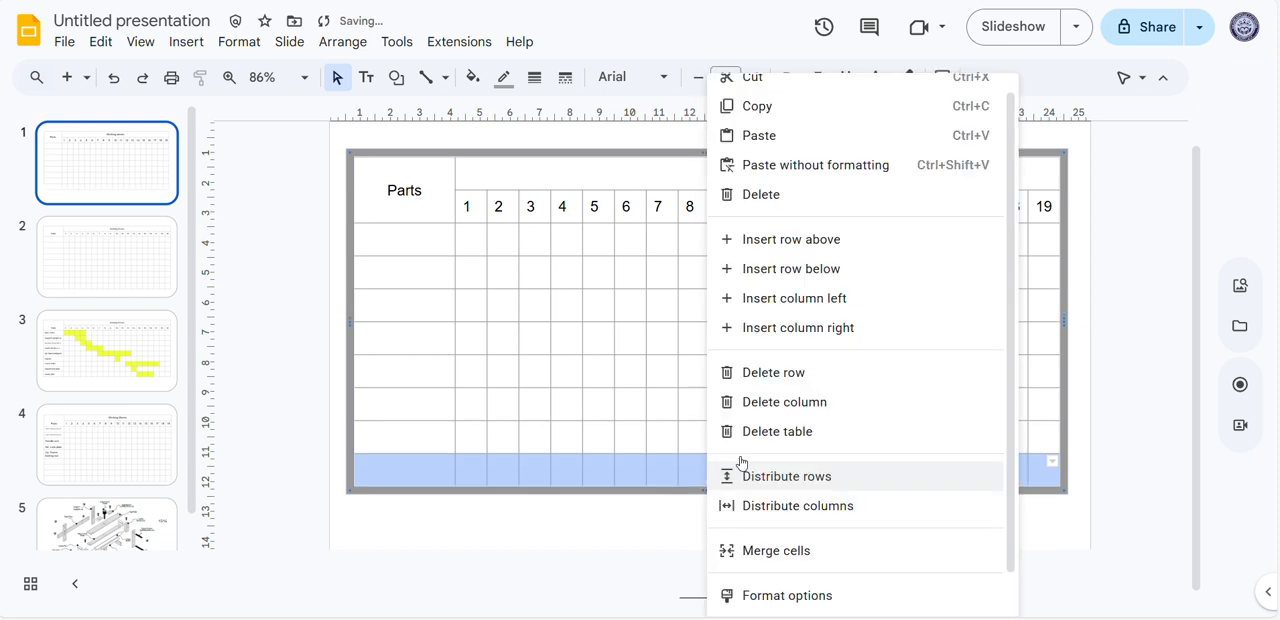
{"action": "left_click", "coordinate": [846, 274]}
{"action": "left_click", "coordinate": [667, 504]}
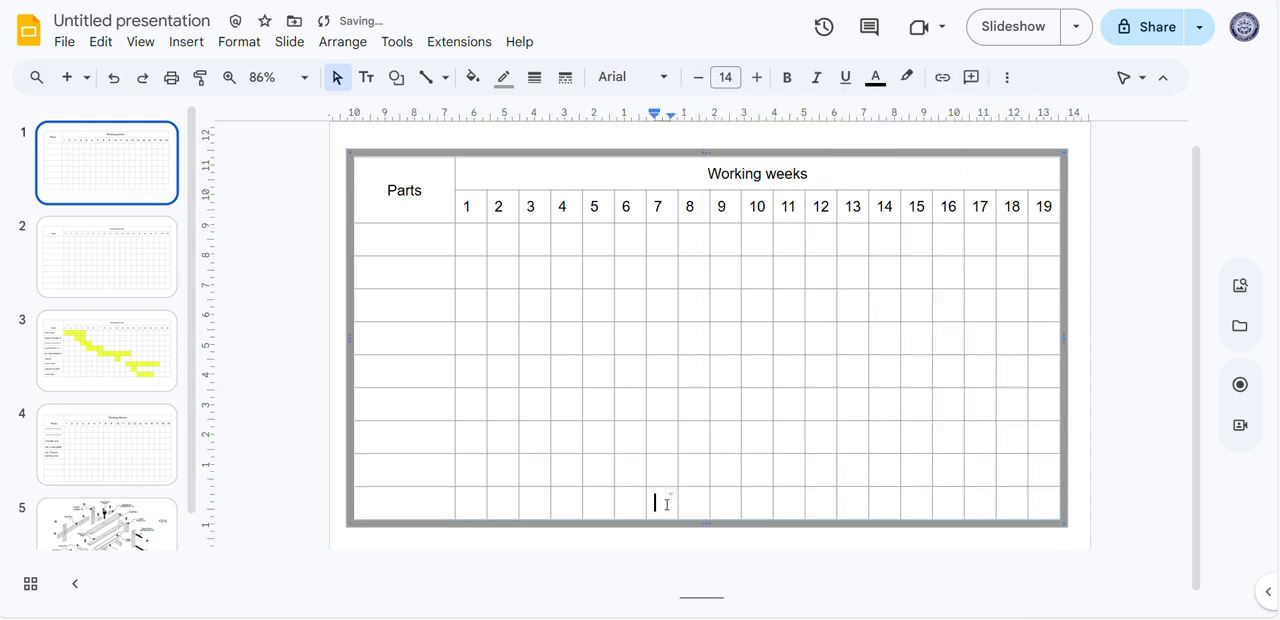
Duplicate the first slide with the blank chart, and delete the older blank "Working Weeks" chart slide that follows the copy
{"action": "right_click", "coordinate": [100, 176]}
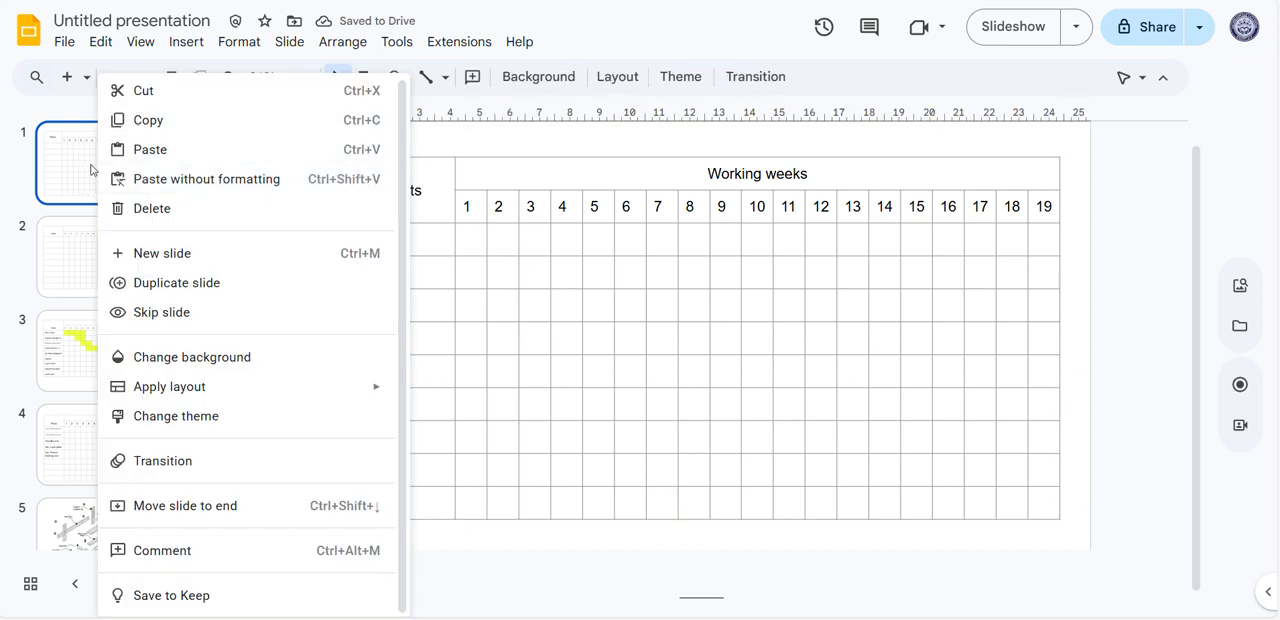
{"action": "left_click", "coordinate": [205, 284]}
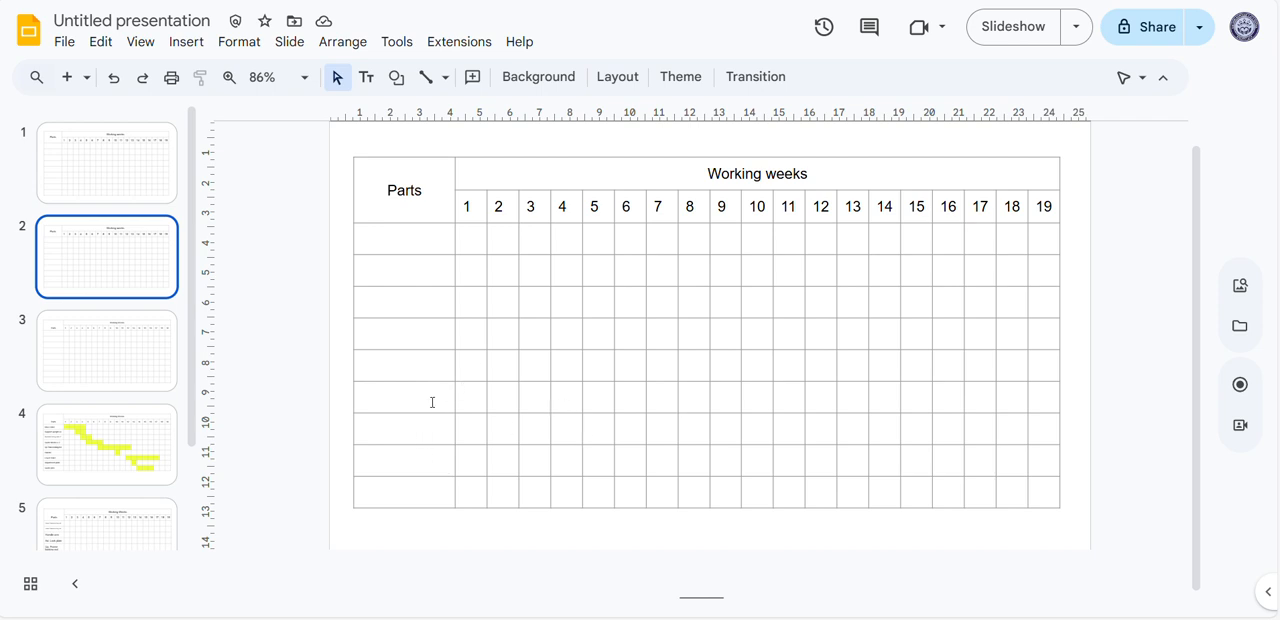
{"action": "left_click", "coordinate": [153, 342]}
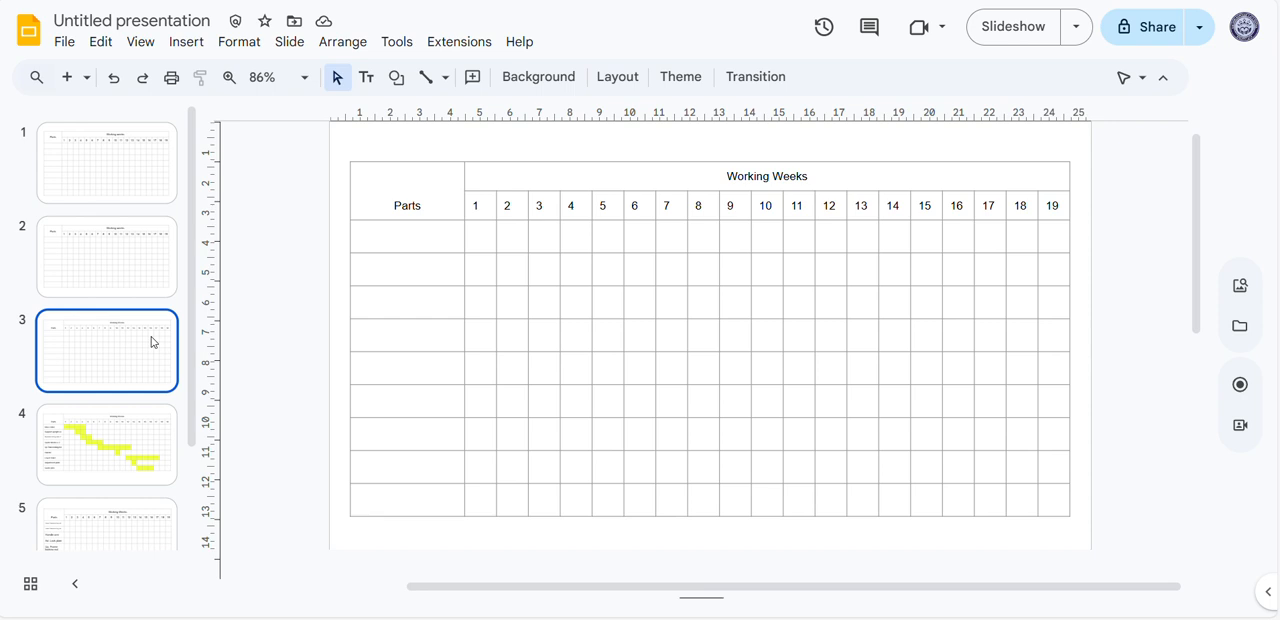
{"action": "key", "text": "Delete"}
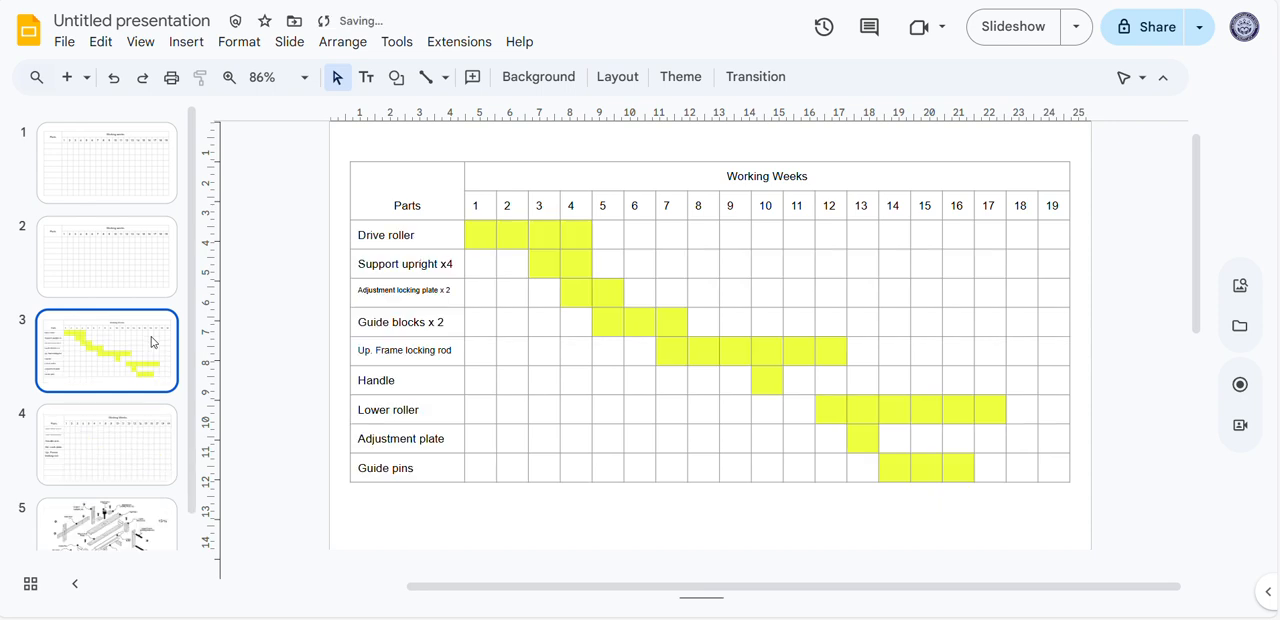
Look through the partly filled chart slide and open the slide with the exploded view of the parts
{"action": "left_click", "coordinate": [115, 462]}
{"action": "left_click", "coordinate": [98, 535]}
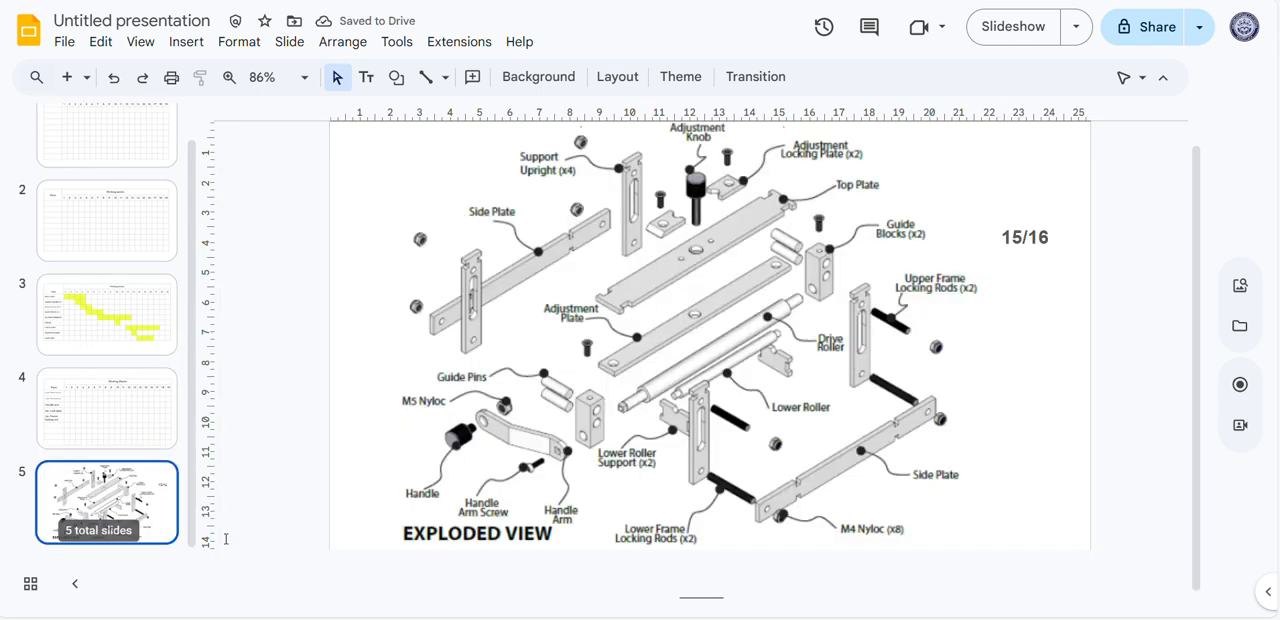
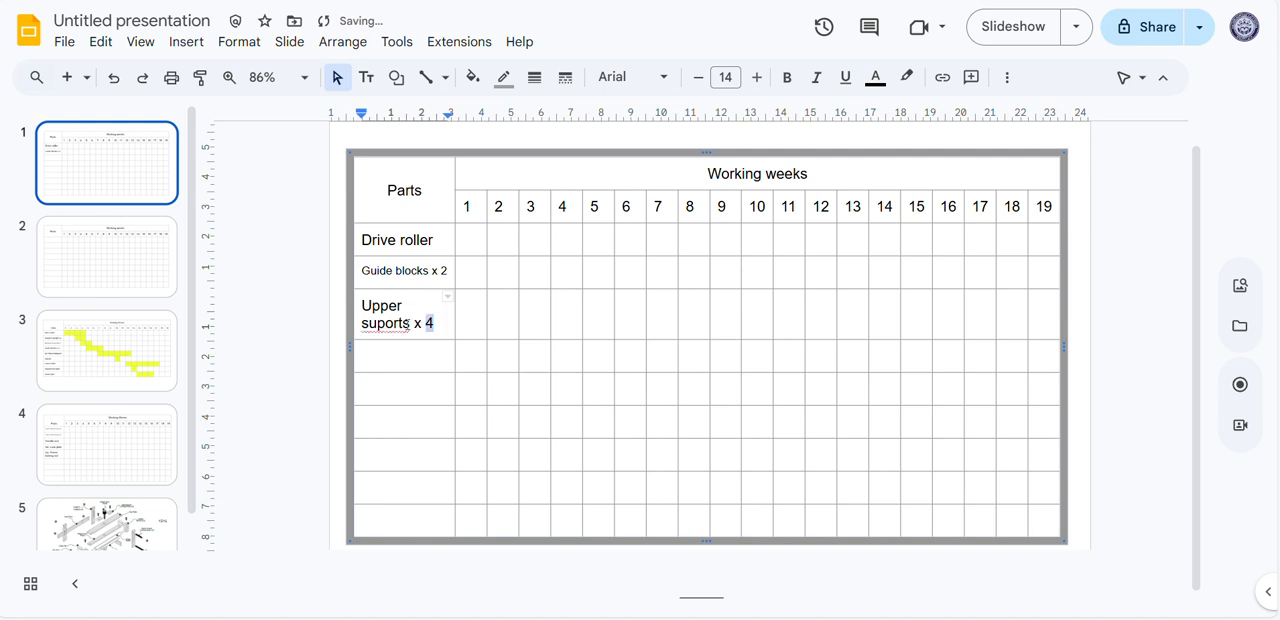
Reduce the "Upper suports x 4" text in the third part row to size 9 and correct its spelling to "supports"
{"action": "left_click_drag", "start_coordinate": [432, 326], "coordinate": [360, 292]}
{"action": "left_click", "coordinate": [700, 80]}
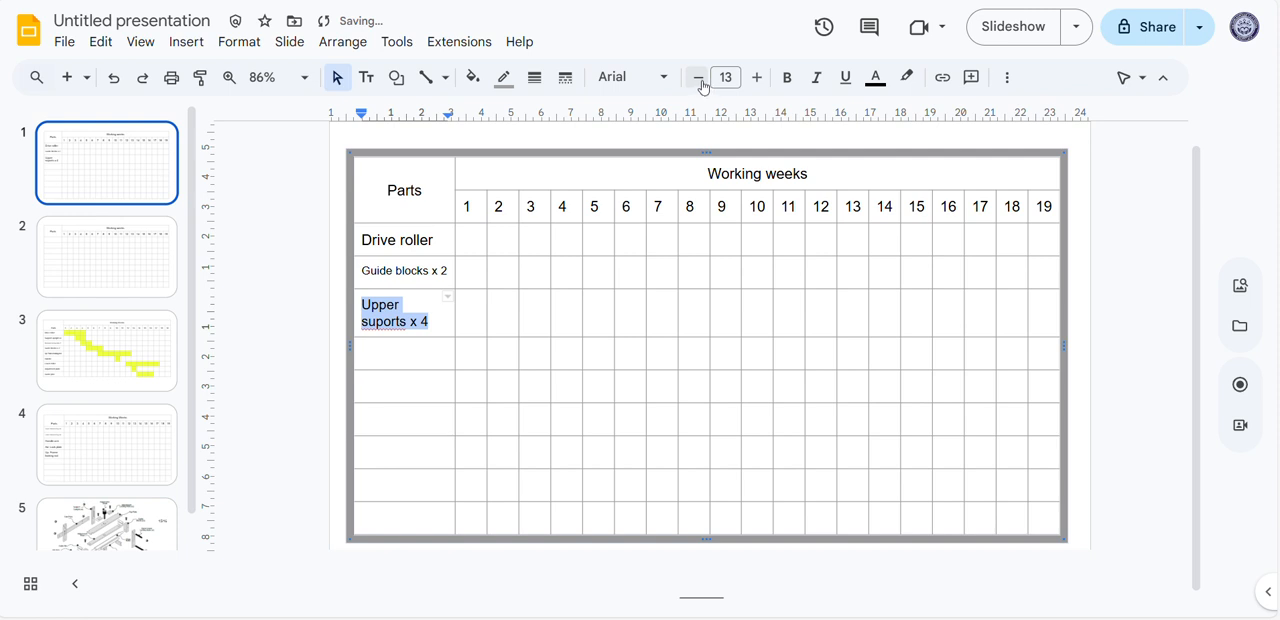
{"action": "left_click", "coordinate": [700, 80]}
{"action": "left_click", "coordinate": [700, 80]}
{"action": "left_click", "coordinate": [700, 80]}
{"action": "left_click", "coordinate": [405, 303]}
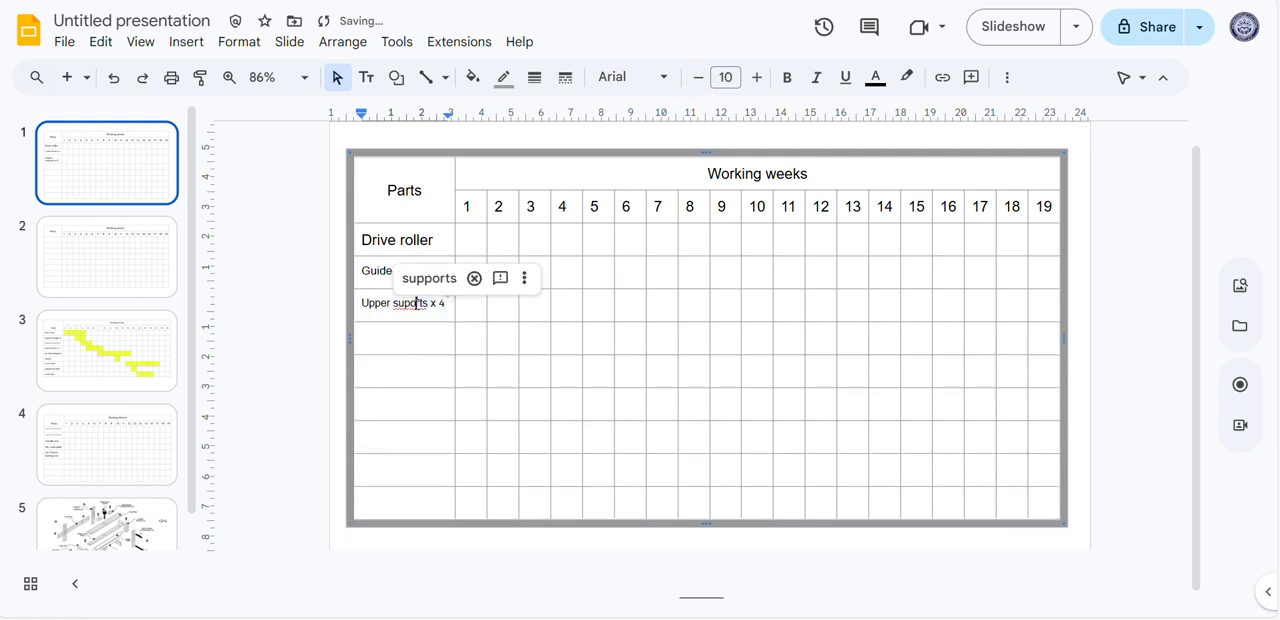
{"action": "left_click", "coordinate": [430, 279]}
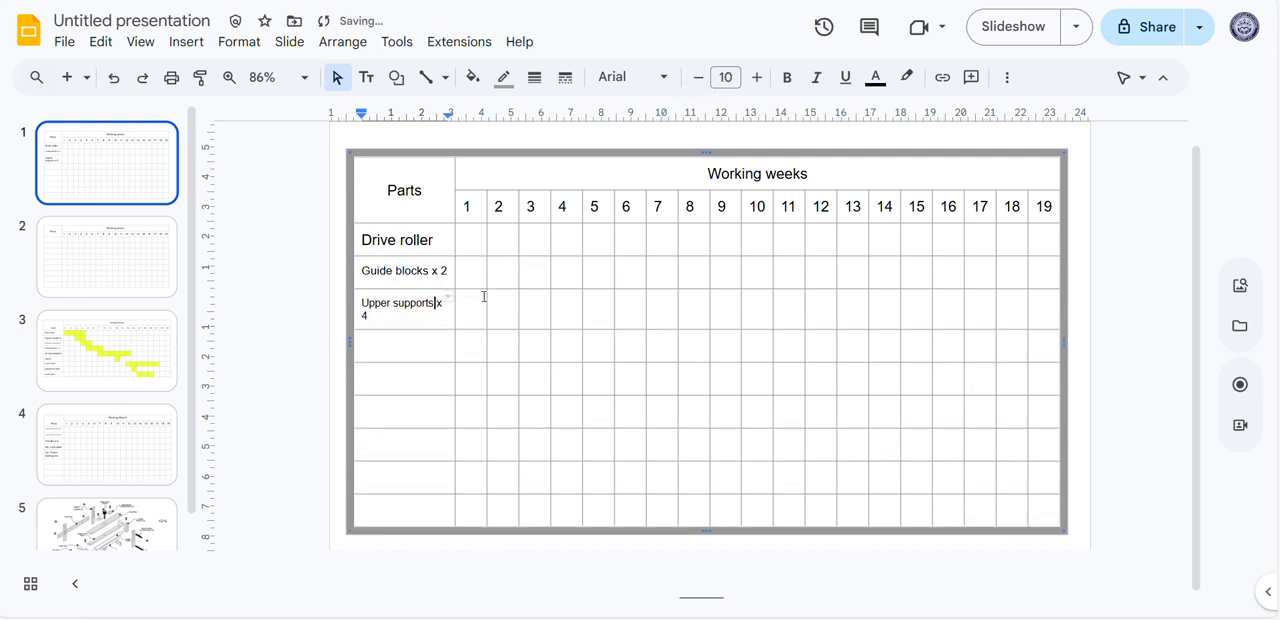
{"action": "triple_click", "coordinate": [393, 326]}
{"action": "left_click", "coordinate": [698, 77]}
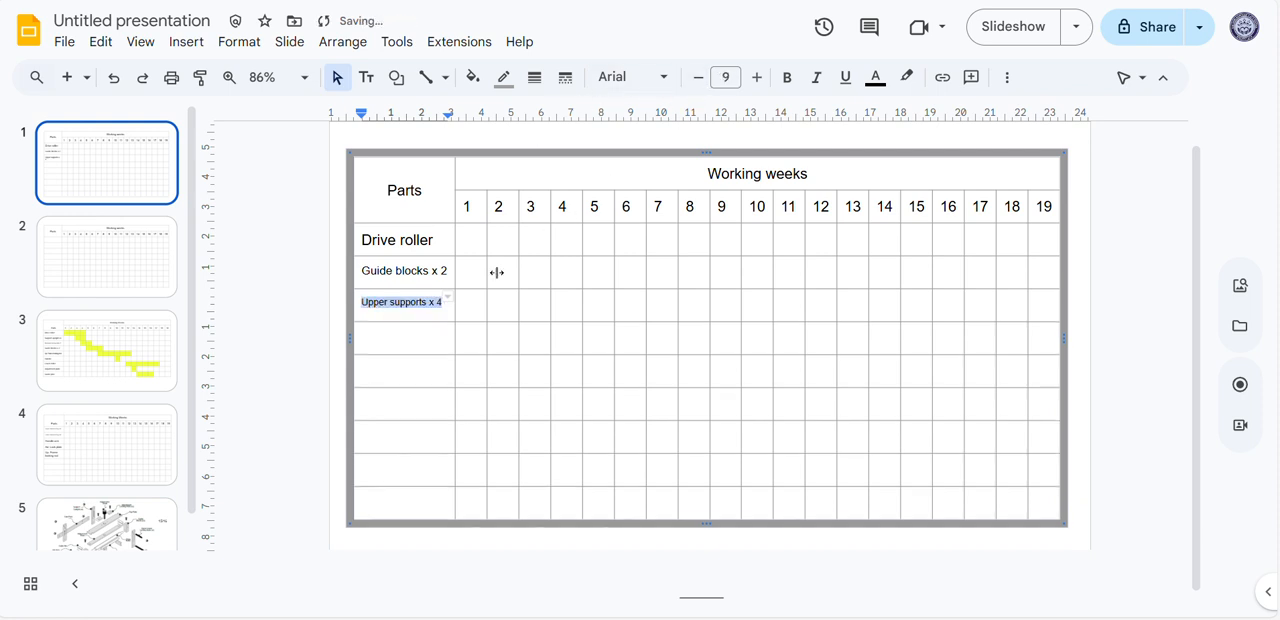
{"action": "left_click", "coordinate": [434, 336]}
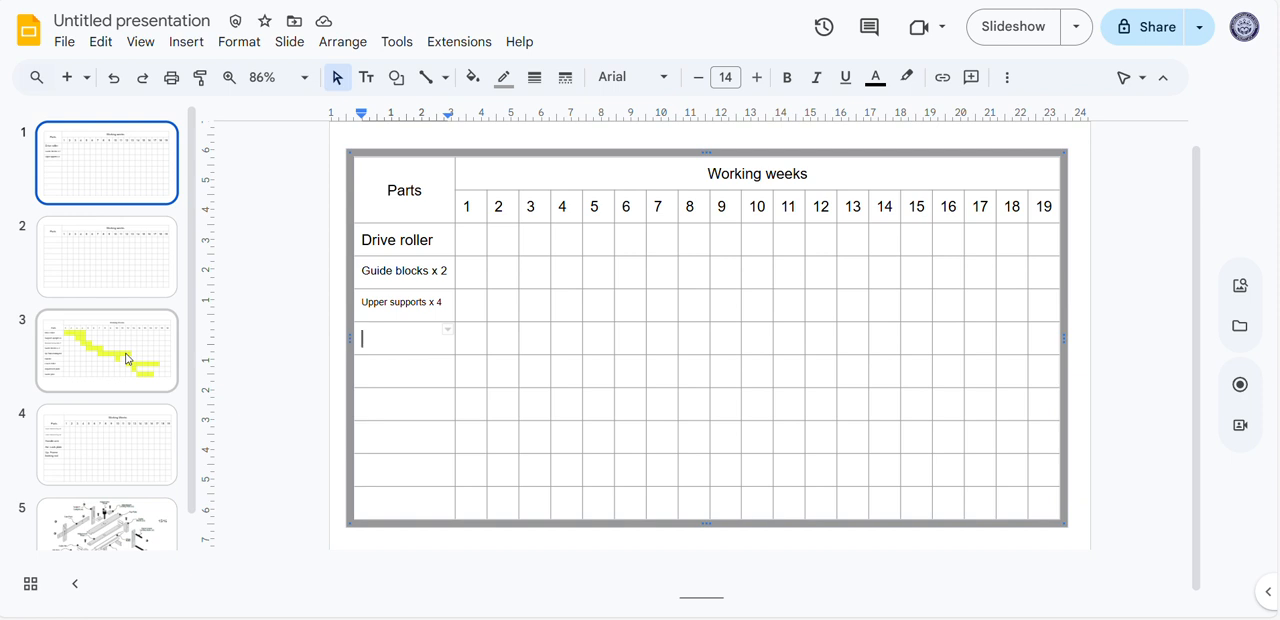
Open the chart slide with all nine part names and go over the Drive roller row's weeks 1 to 5 and the "Working Weeks" heading
{"action": "left_click", "coordinate": [161, 284]}
{"action": "left_click", "coordinate": [108, 356]}
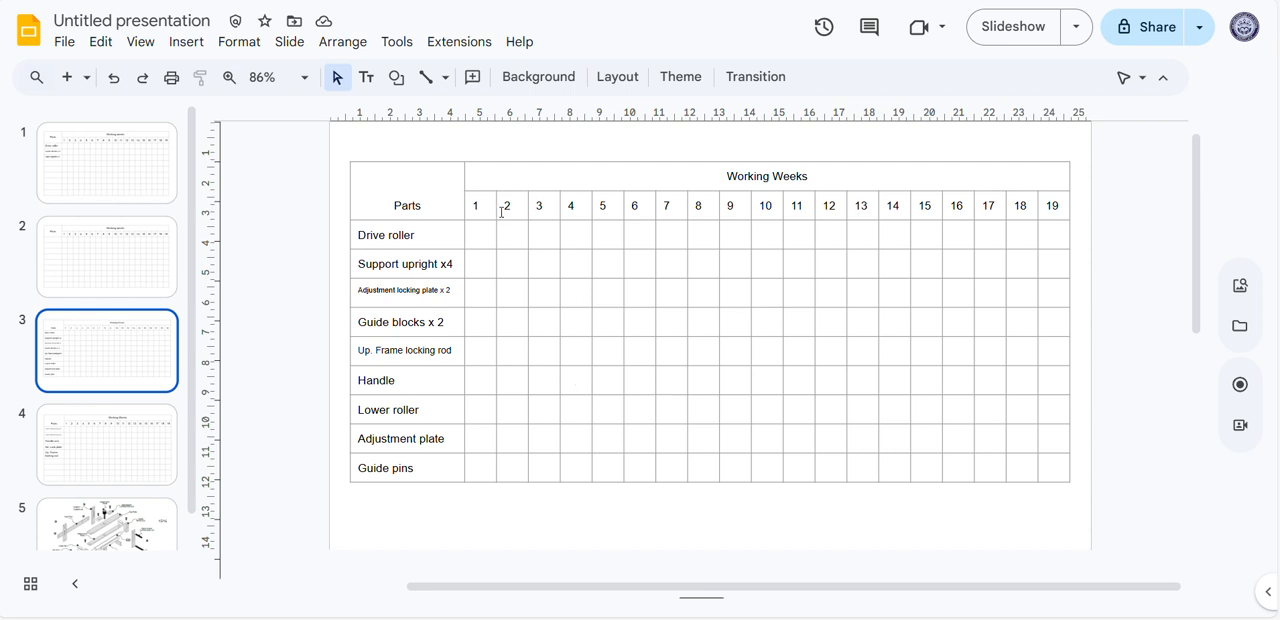
{"action": "left_click", "coordinate": [480, 236]}
{"action": "left_click", "coordinate": [519, 239]}
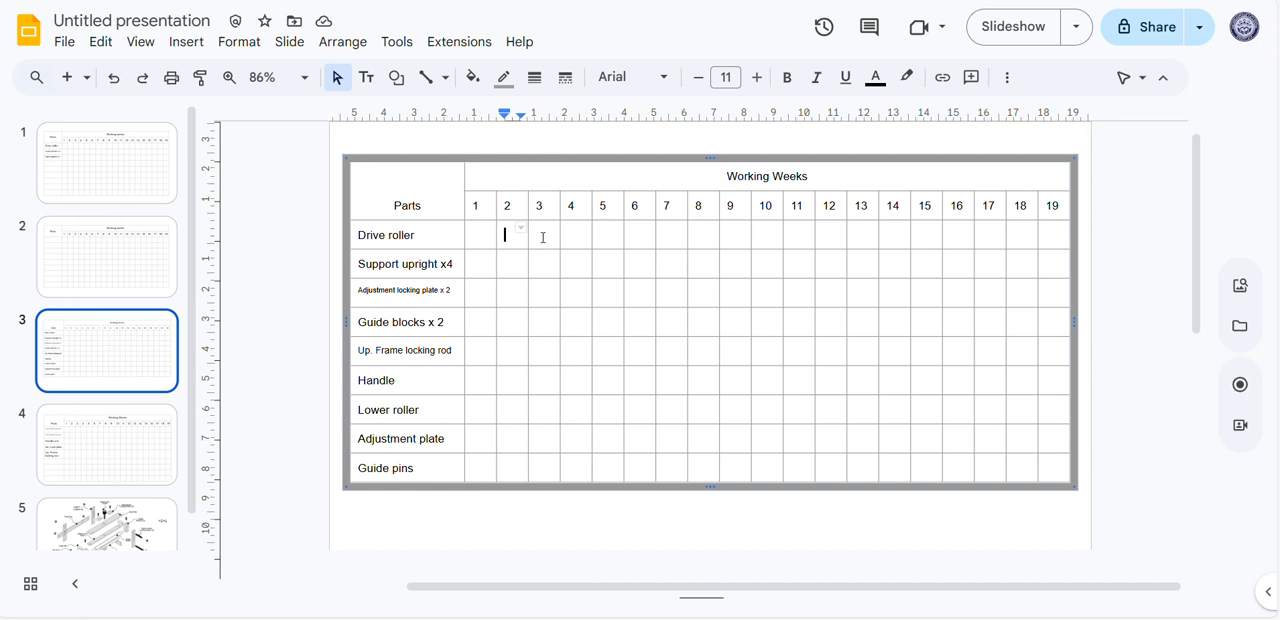
{"action": "left_click", "coordinate": [544, 238]}
{"action": "left_click", "coordinate": [578, 242]}
{"action": "left_click", "coordinate": [612, 240]}
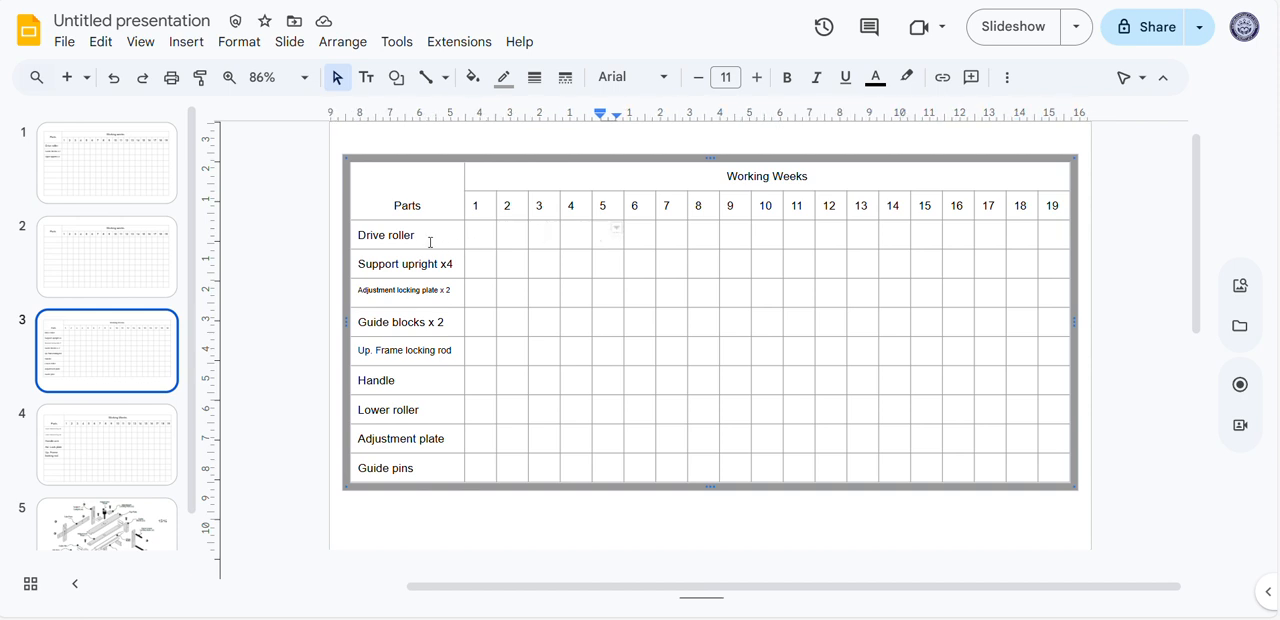
{"action": "left_click_drag", "start_coordinate": [726, 177], "coordinate": [812, 188]}
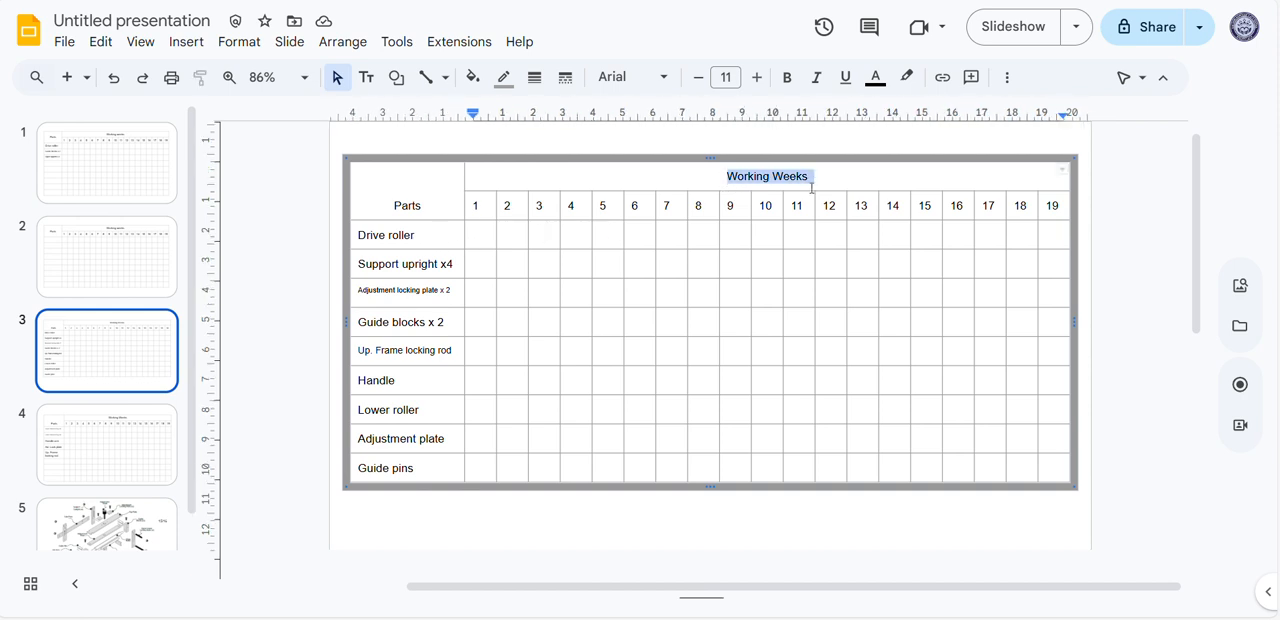
{"action": "left_click", "coordinate": [480, 236]}
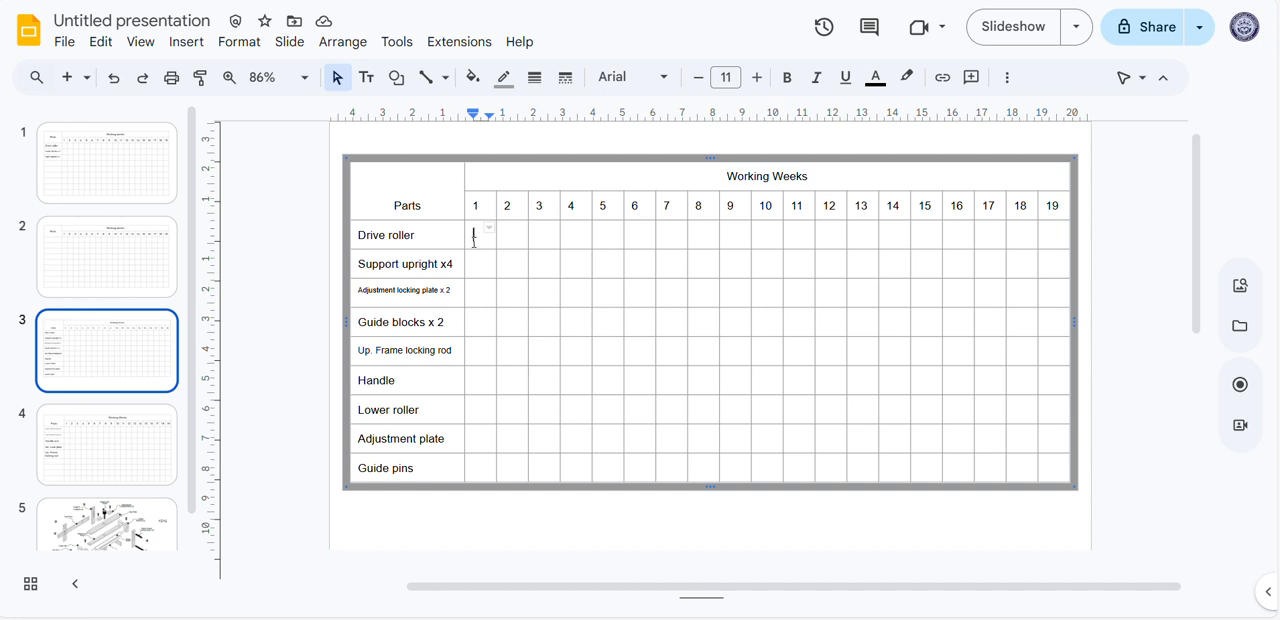
Fill the Drive roller row's cells for weeks 1 to 5 with the theme's yellow
{"action": "left_click_drag", "start_coordinate": [474, 240], "coordinate": [604, 245]}
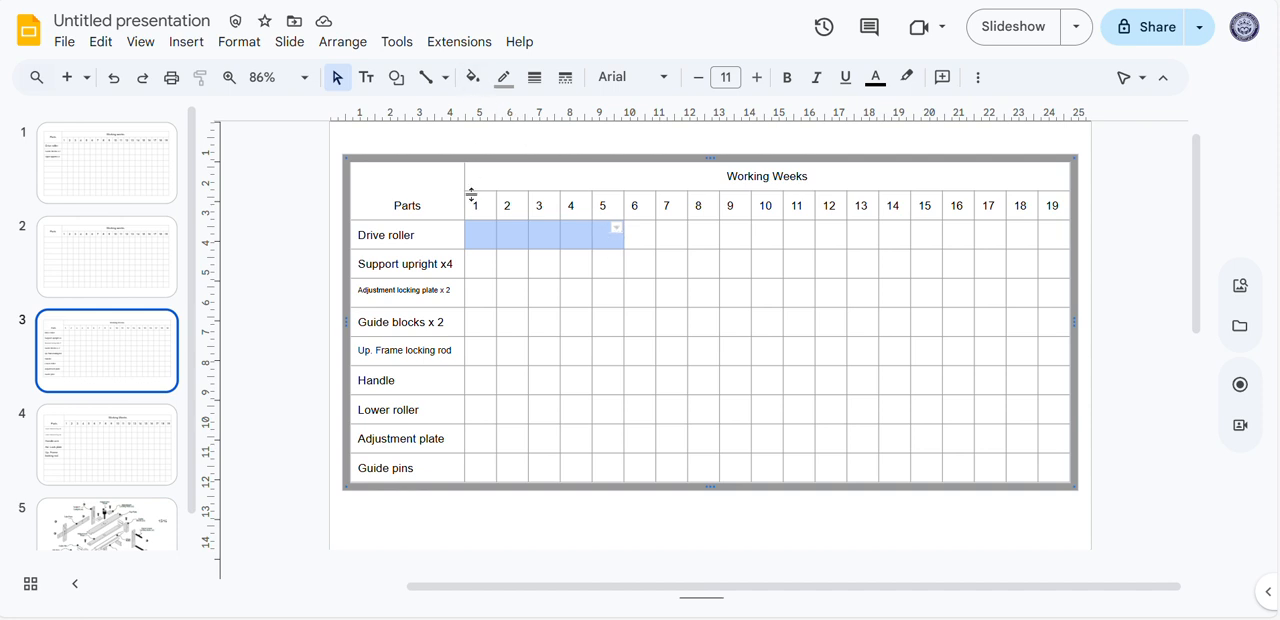
{"action": "left_click", "coordinate": [476, 80]}
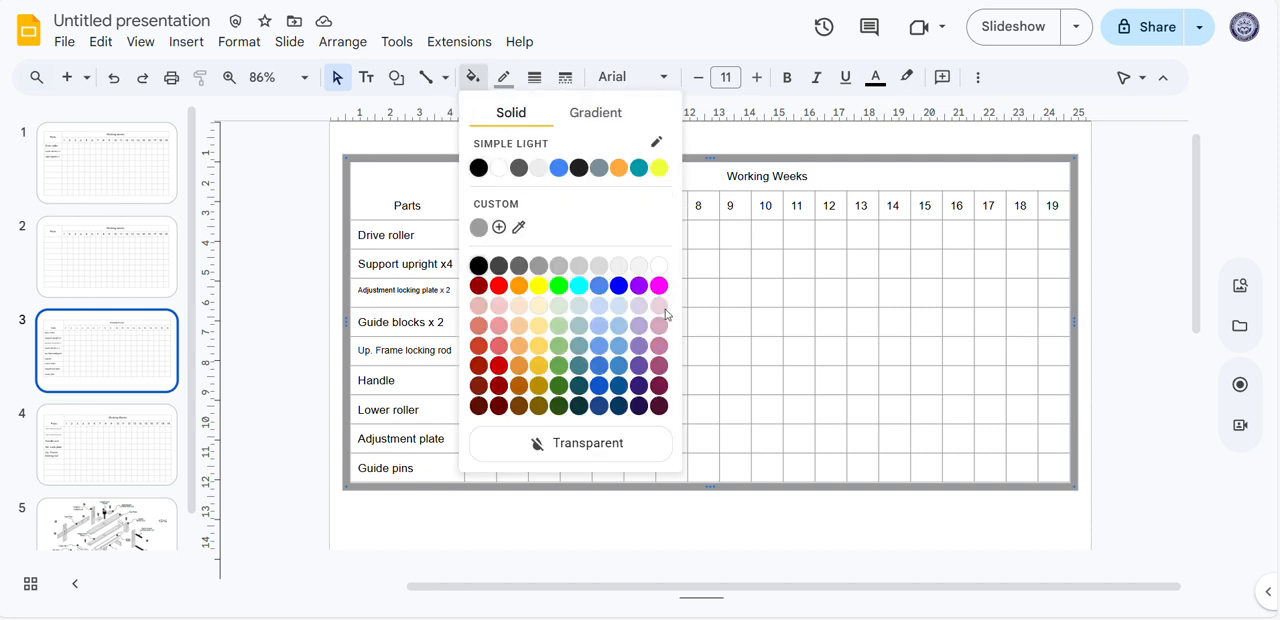
{"action": "left_click", "coordinate": [659, 168]}
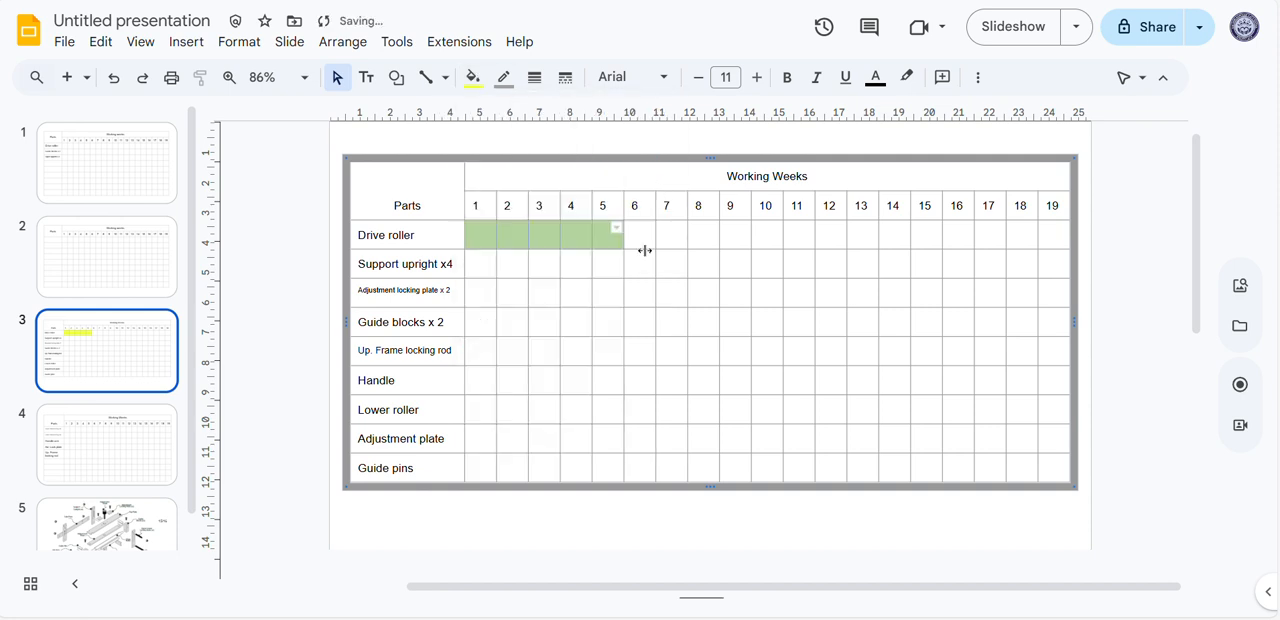
{"action": "left_click", "coordinate": [634, 268]}
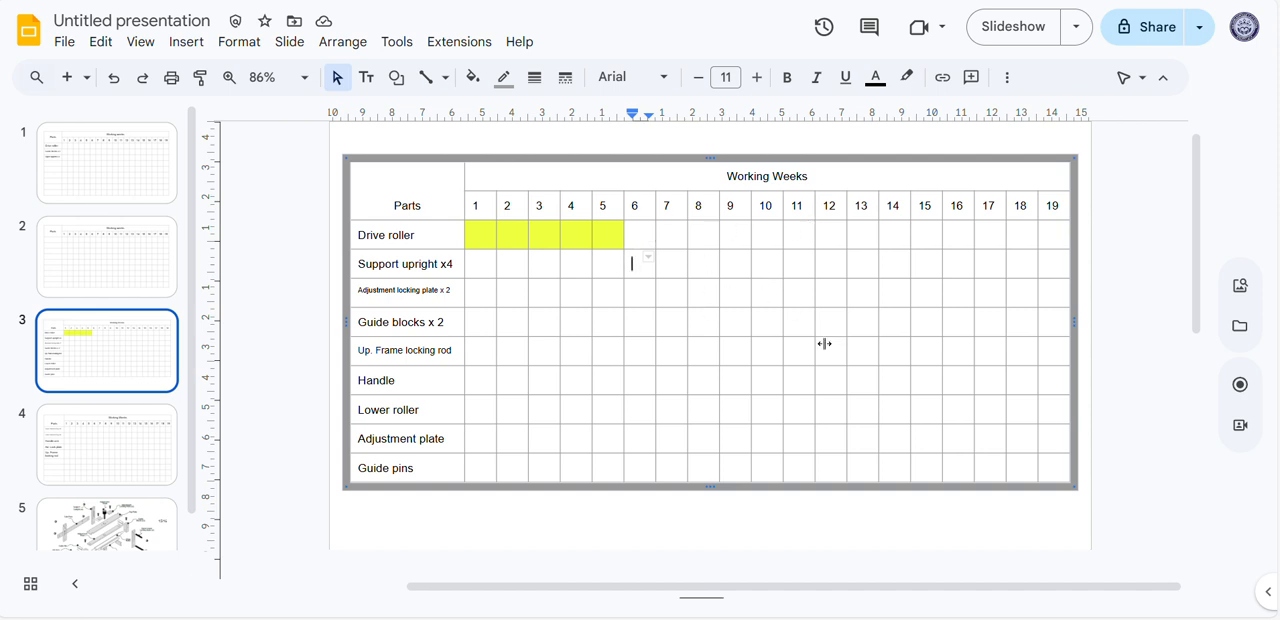
Extend the Drive roller bar through weeks 6 and 7 with the same yellow fill
{"action": "left_click_drag", "start_coordinate": [636, 236], "coordinate": [673, 235]}
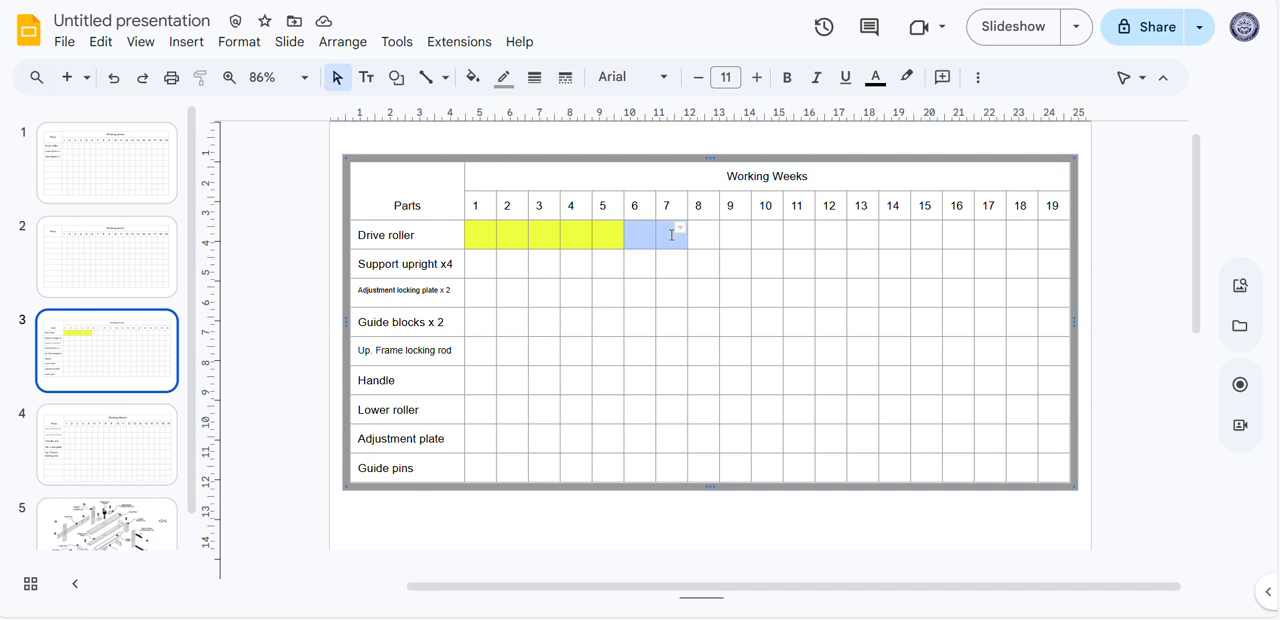
{"action": "left_click", "coordinate": [478, 78]}
{"action": "left_click", "coordinate": [660, 167]}
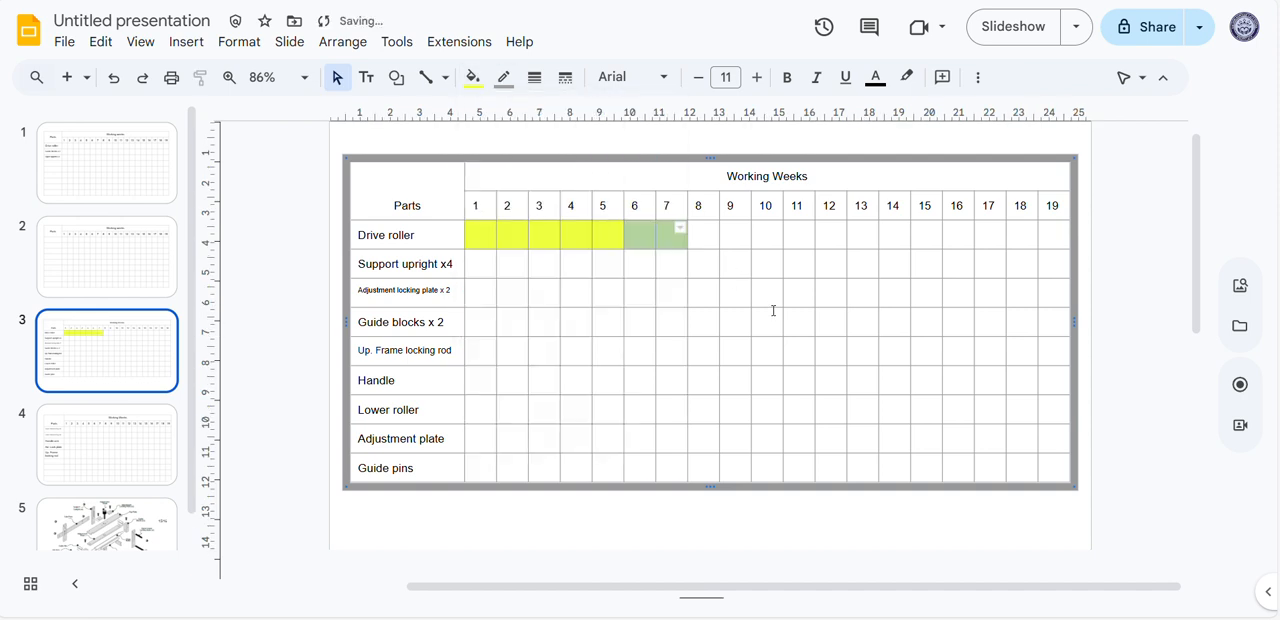
{"action": "left_click", "coordinate": [766, 322]}
{"action": "left_click", "coordinate": [775, 315]}
{"action": "left_click", "coordinate": [678, 304]}
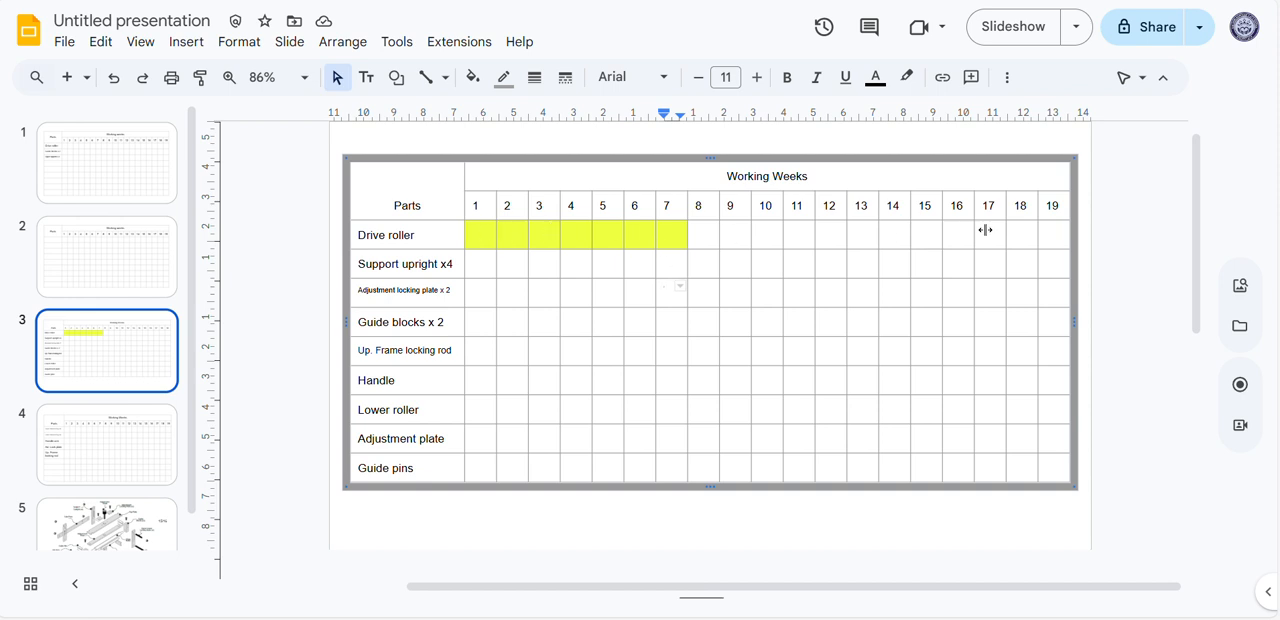
Check the Drive roller row across all weeks, and undo the yellow fill in weeks 6 and 7
{"action": "left_click_drag", "start_coordinate": [1053, 238], "coordinate": [469, 239]}
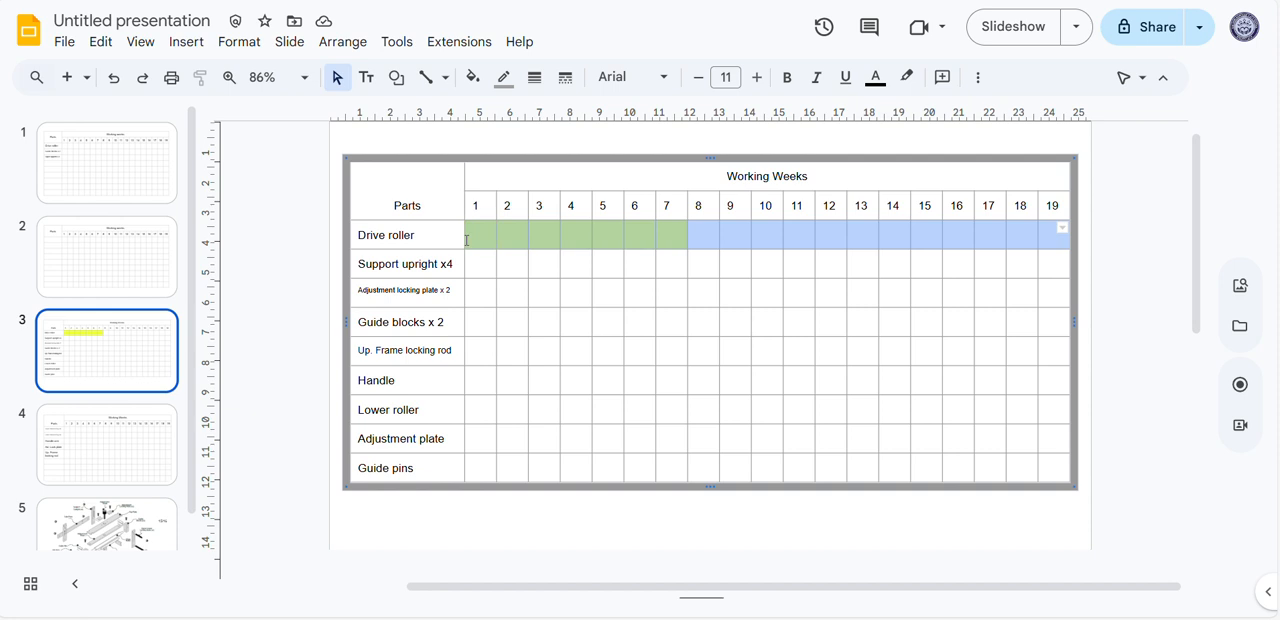
{"action": "left_click", "coordinate": [715, 284]}
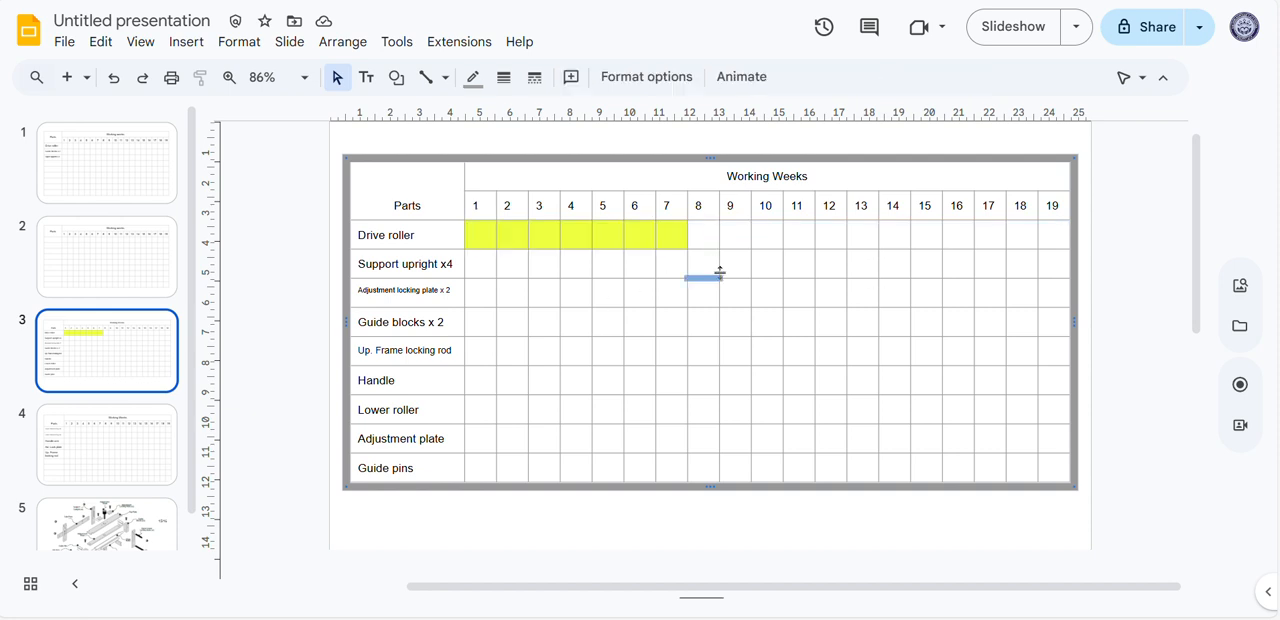
{"action": "left_click", "coordinate": [674, 242]}
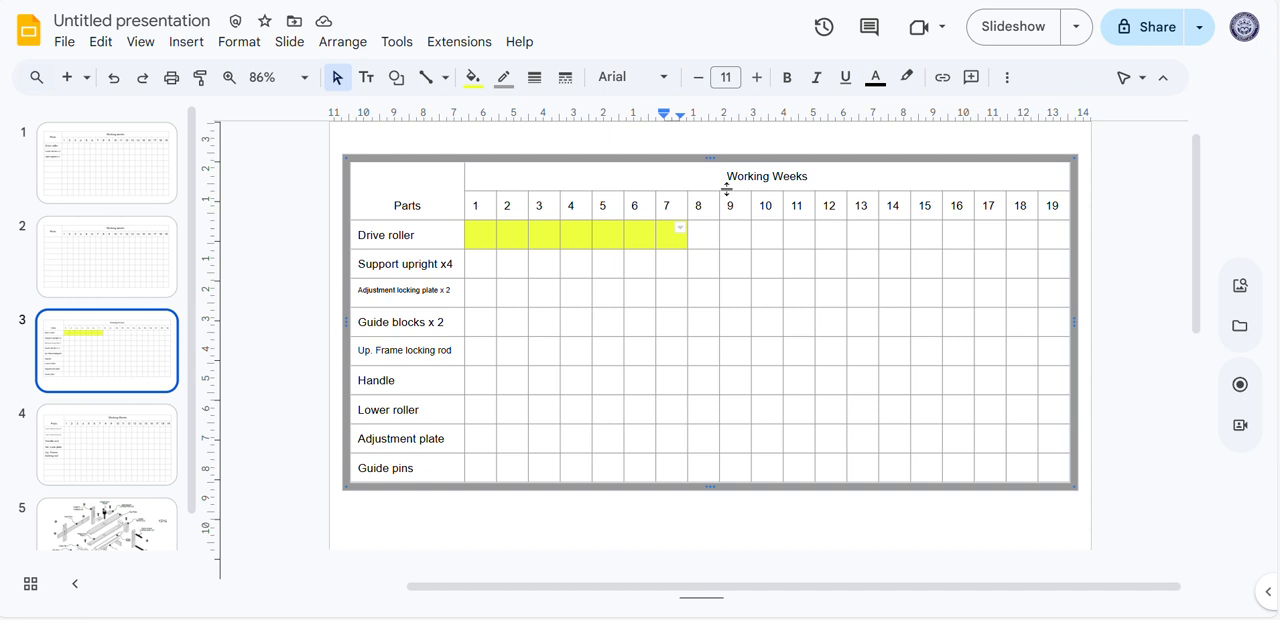
{"action": "key", "text": "ctrl+z"}
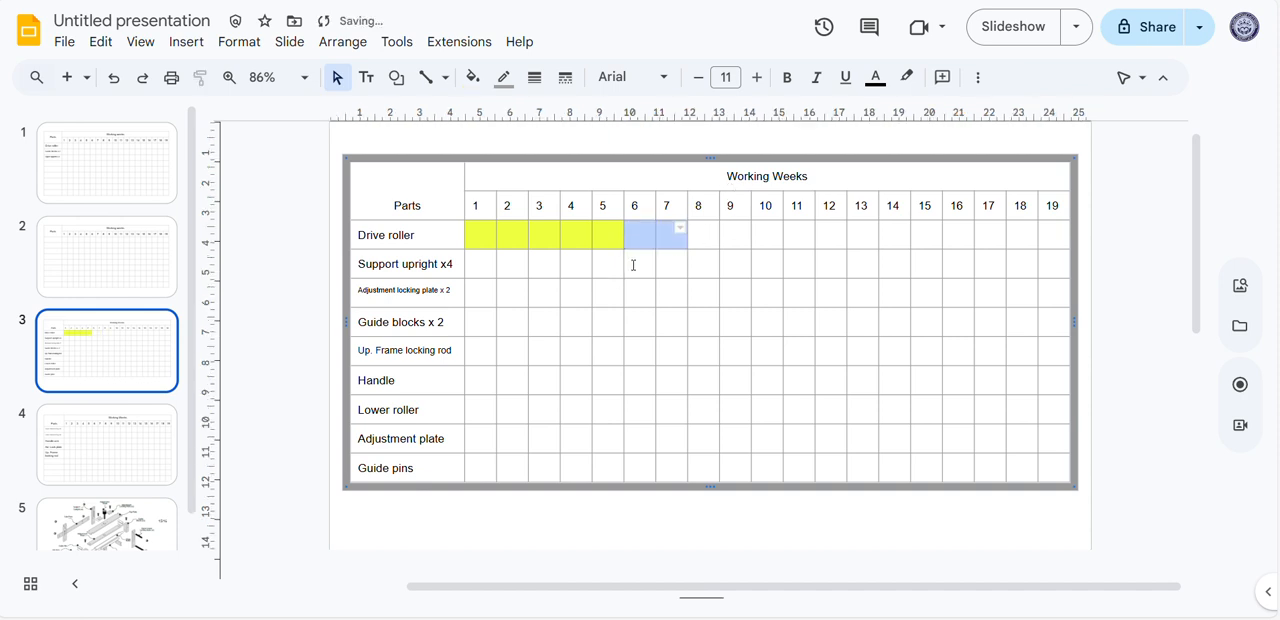
{"action": "left_click", "coordinate": [632, 263]}
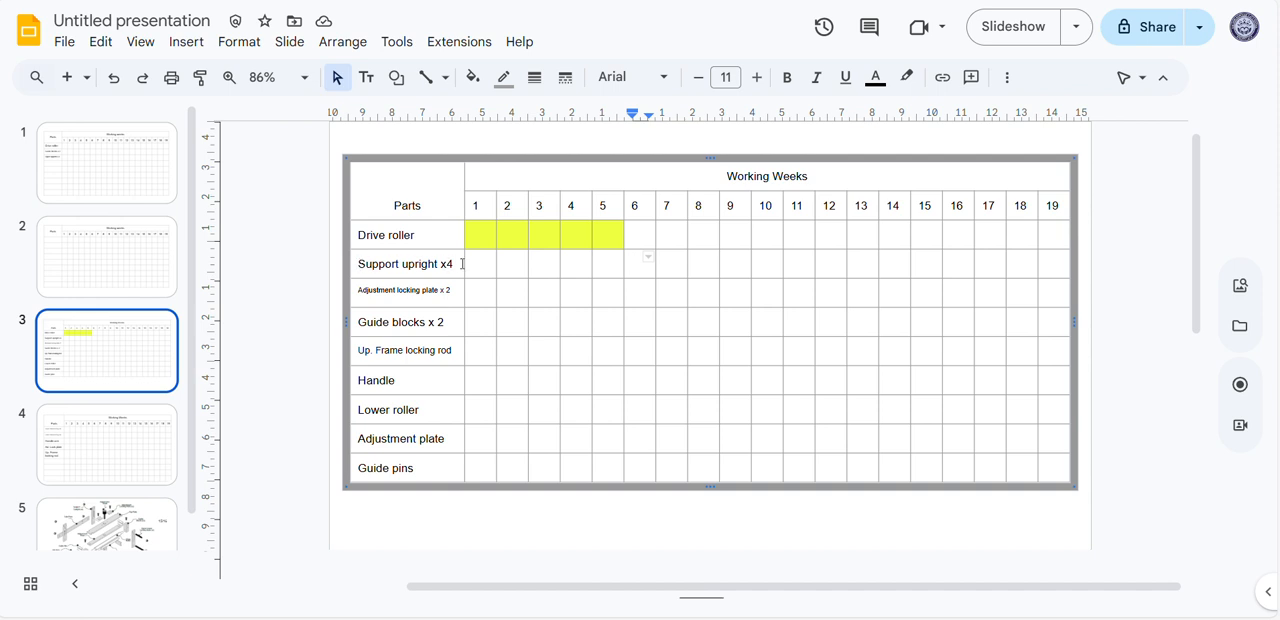
Fill the week 5 cell of the "Support upright x4" row with the same yellow
{"action": "left_click", "coordinate": [608, 267]}
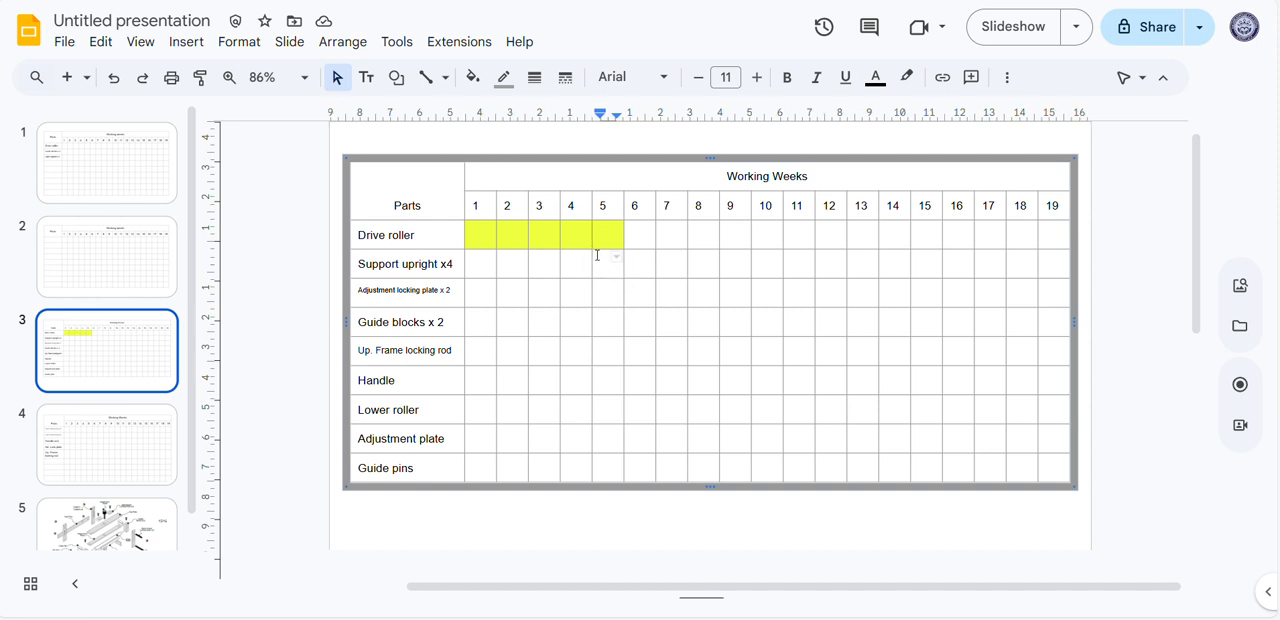
{"action": "left_click", "coordinate": [472, 77]}
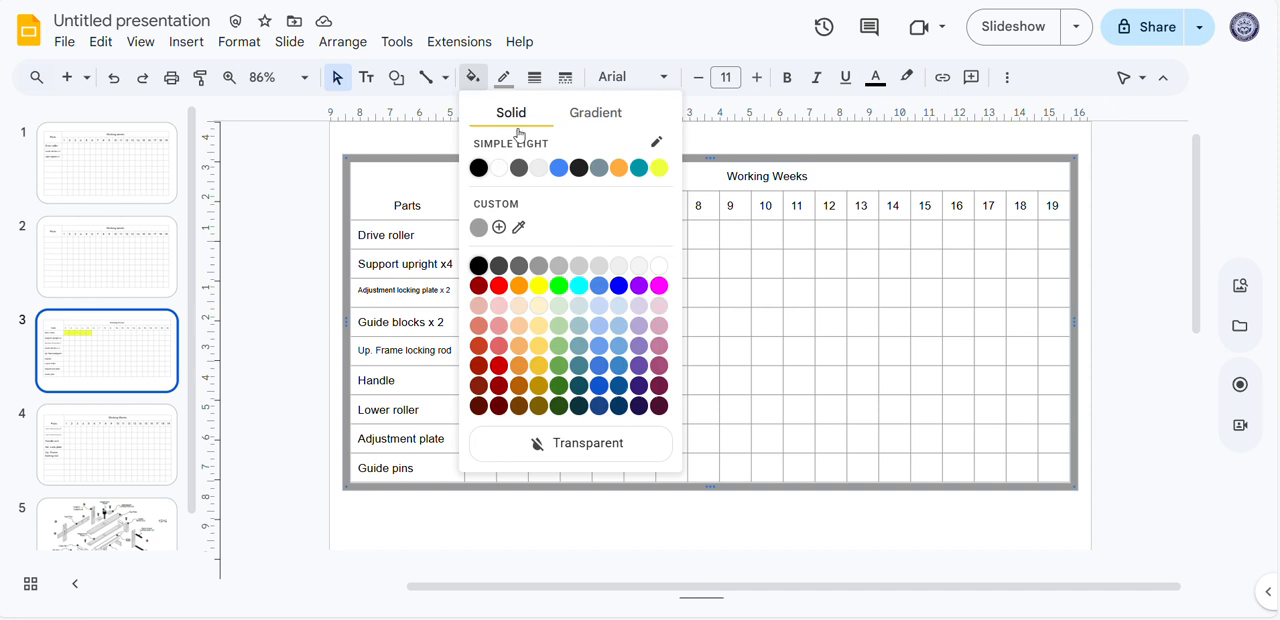
{"action": "left_click", "coordinate": [660, 168]}
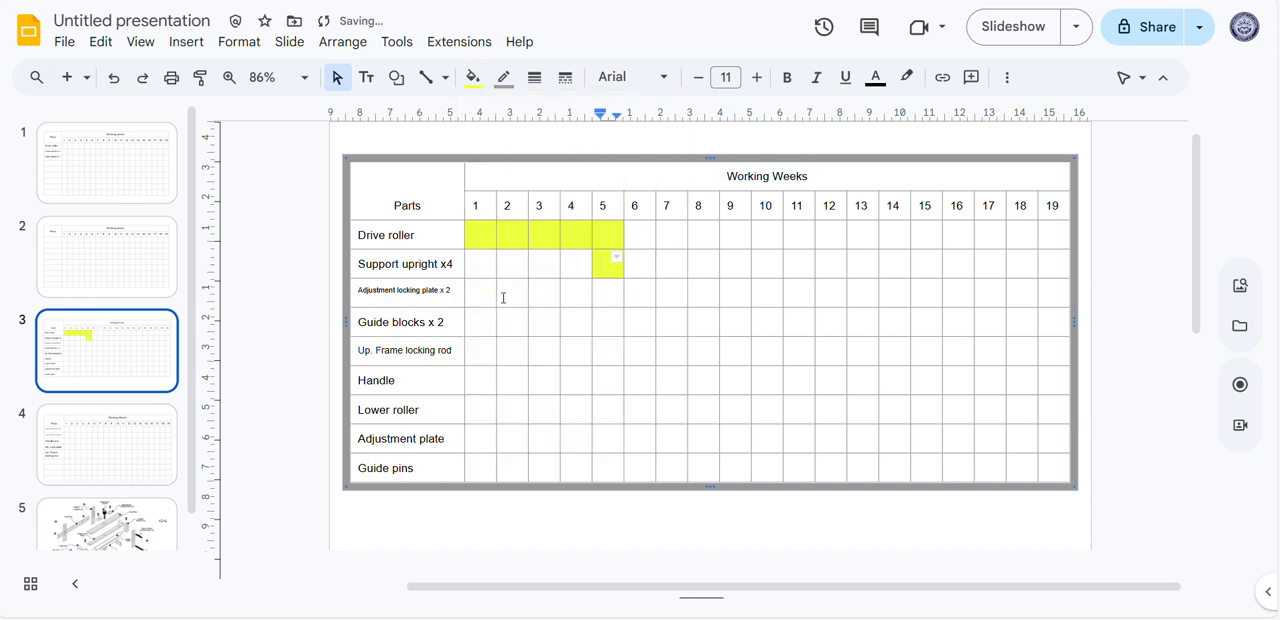
Fill weeks 5 and 6 of the "Adjustment locking plate x 2" row with the same yellow
{"action": "left_click", "coordinate": [617, 300]}
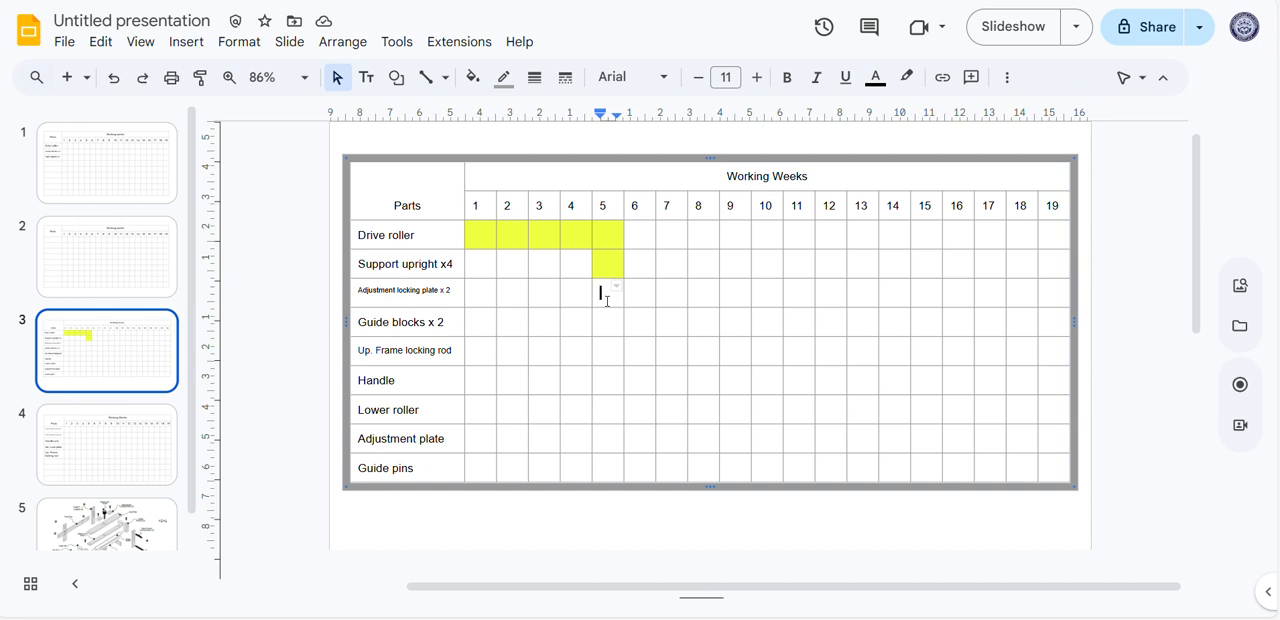
{"action": "left_click_drag", "start_coordinate": [607, 301], "coordinate": [634, 294]}
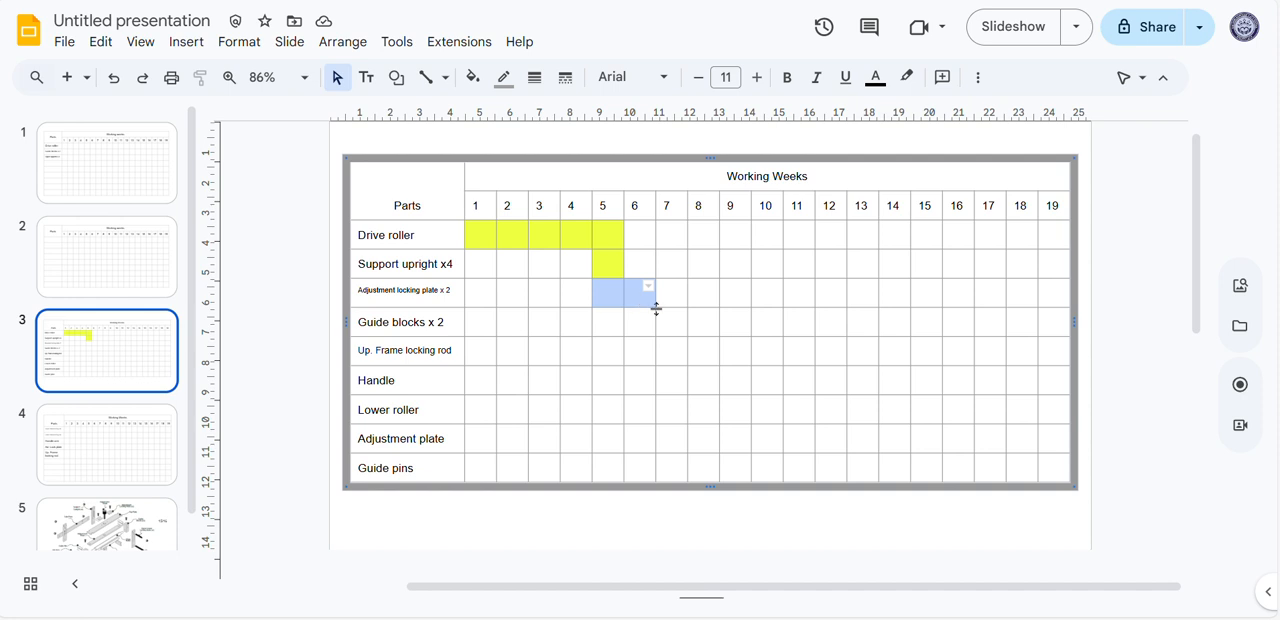
{"action": "left_click", "coordinate": [472, 77]}
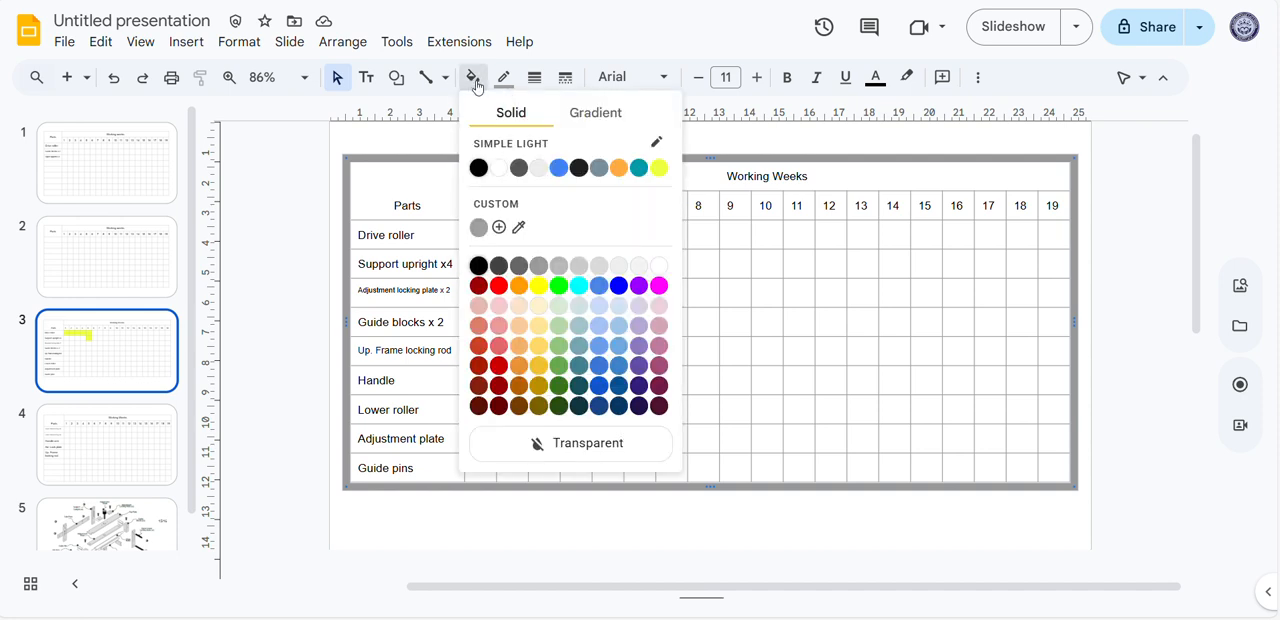
{"action": "left_click", "coordinate": [659, 168]}
Fill weeks 7 to 9 of the "Guide blocks x 2" row with the same yellow
{"action": "left_click", "coordinate": [654, 323]}
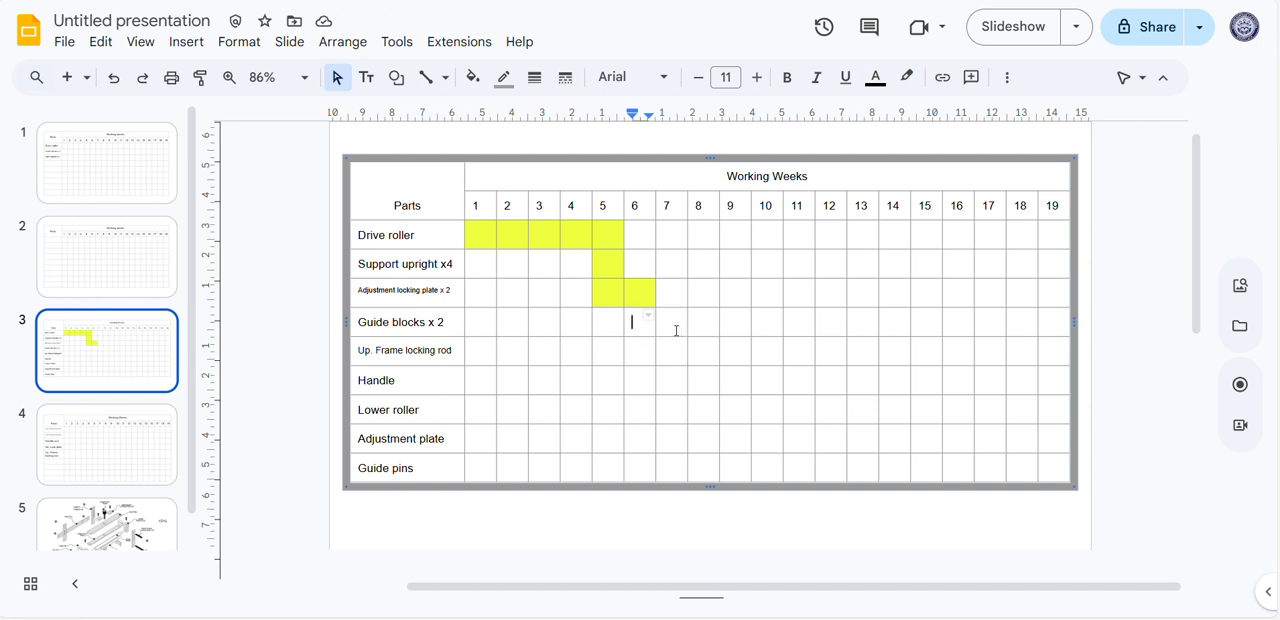
{"action": "left_click_drag", "start_coordinate": [674, 329], "coordinate": [748, 332]}
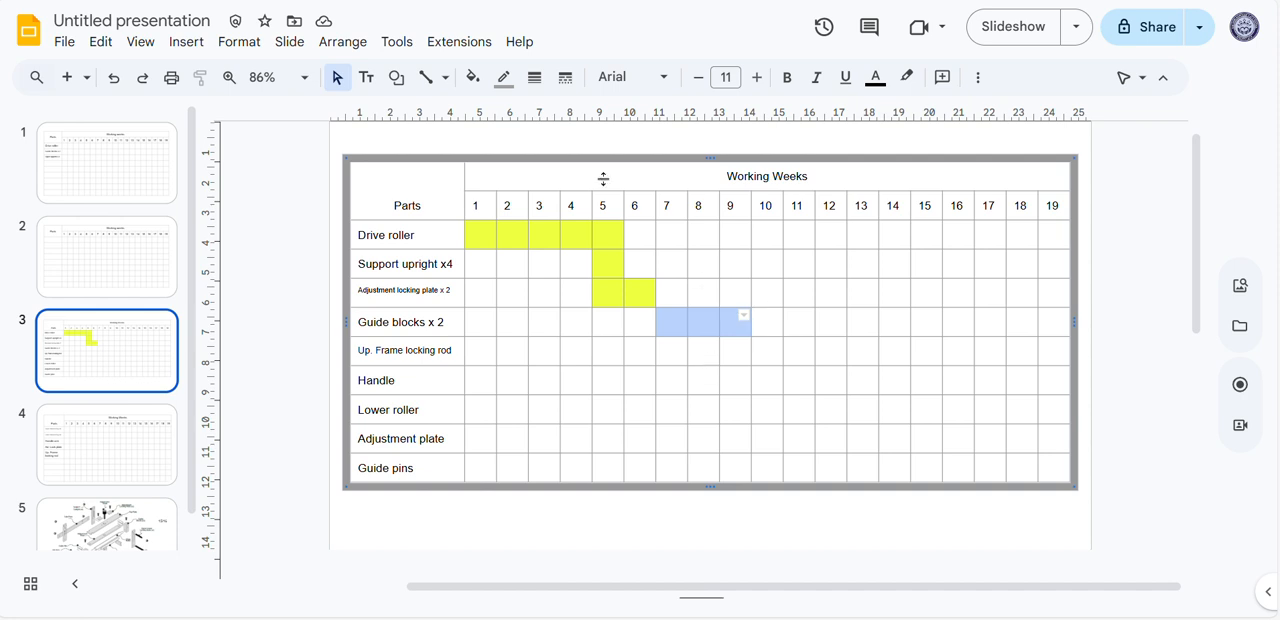
{"action": "left_click", "coordinate": [472, 77]}
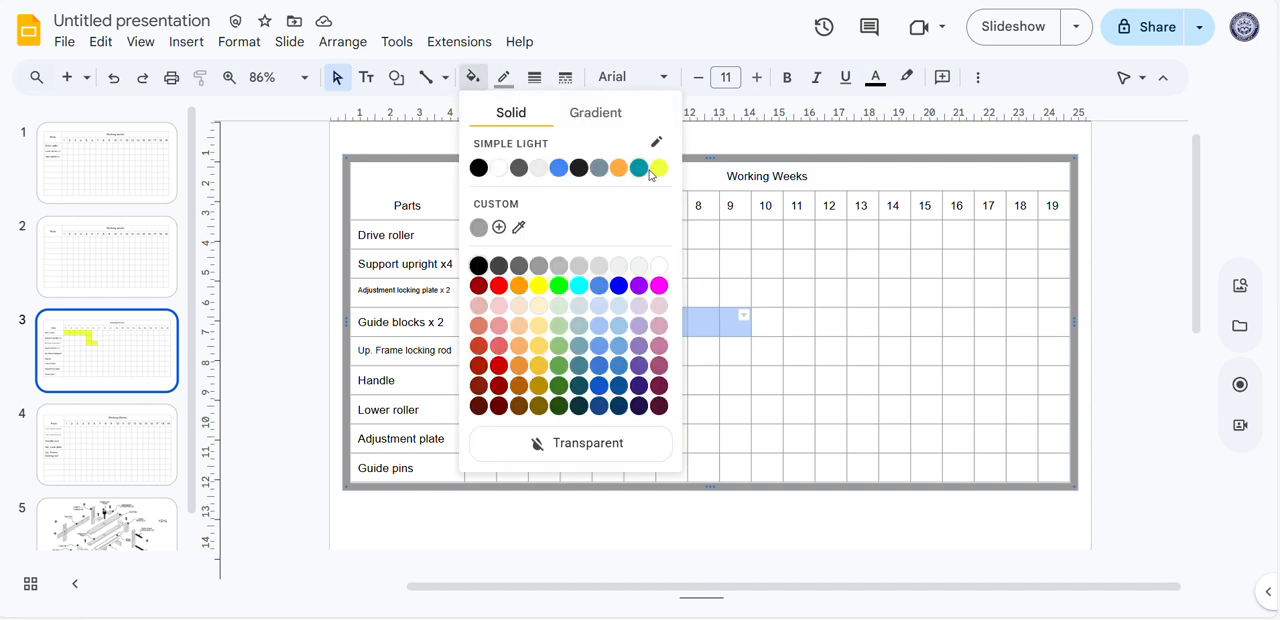
{"action": "left_click", "coordinate": [658, 168]}
{"action": "left_click", "coordinate": [793, 377]}
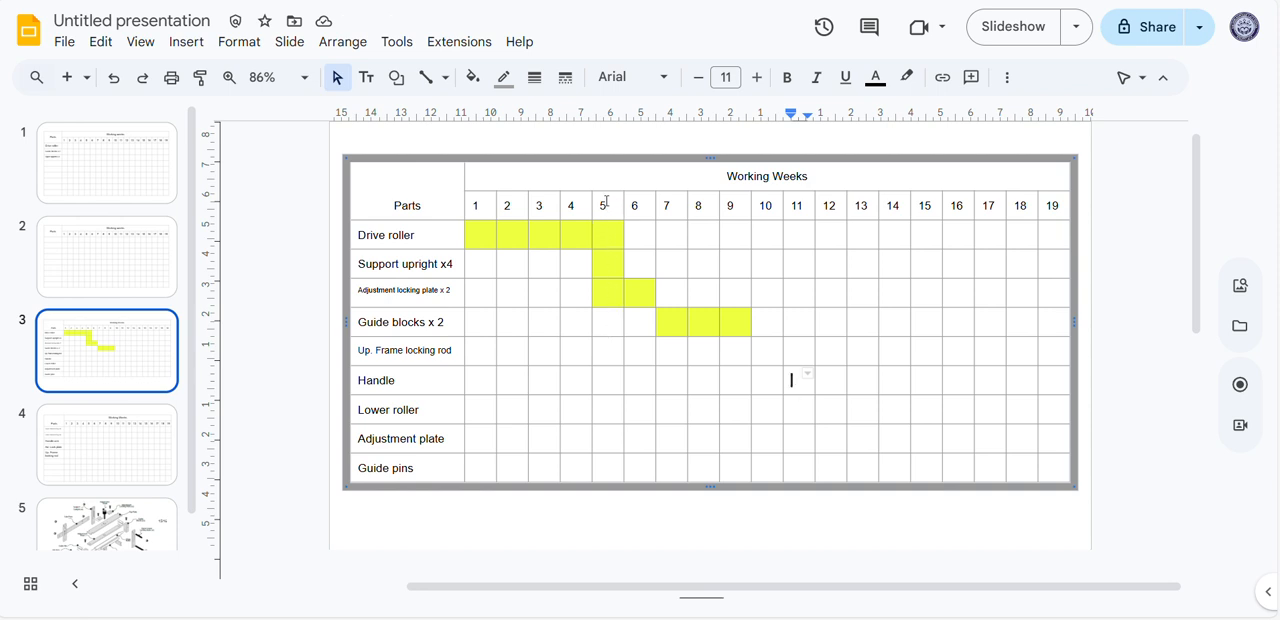
Examine the week 5 column from its number down through the first rows to see which parts overlap
{"action": "left_click", "coordinate": [606, 201]}
{"action": "left_click_drag", "start_coordinate": [606, 201], "coordinate": [613, 298]}
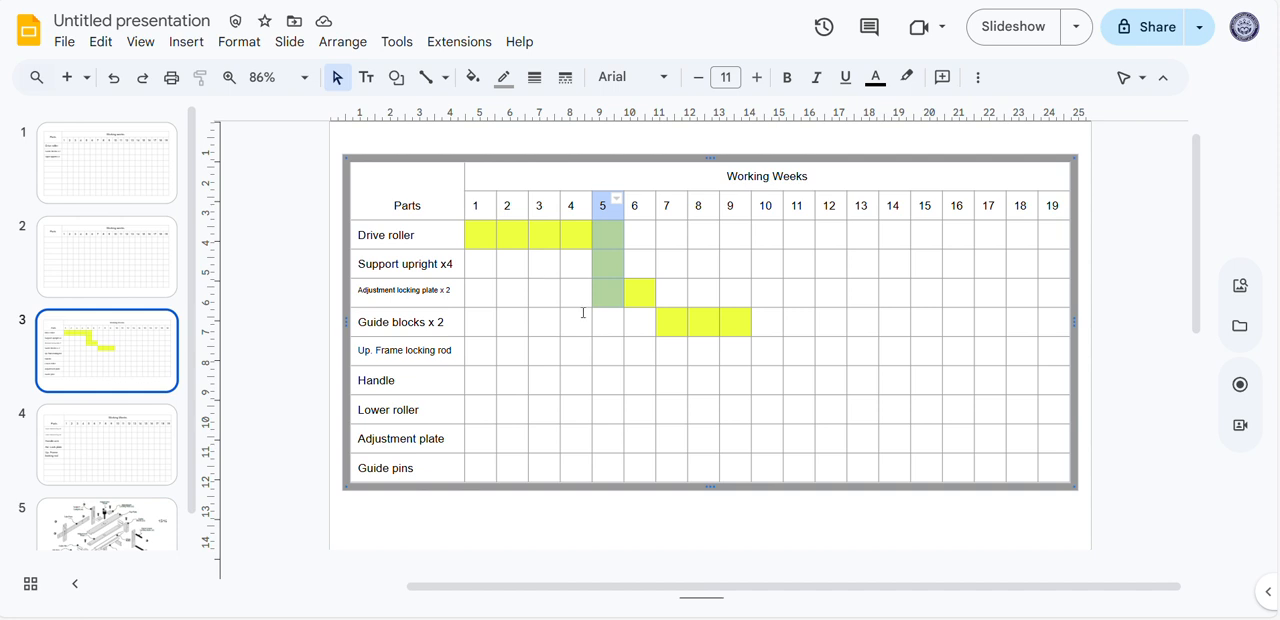
{"action": "left_click", "coordinate": [610, 329]}
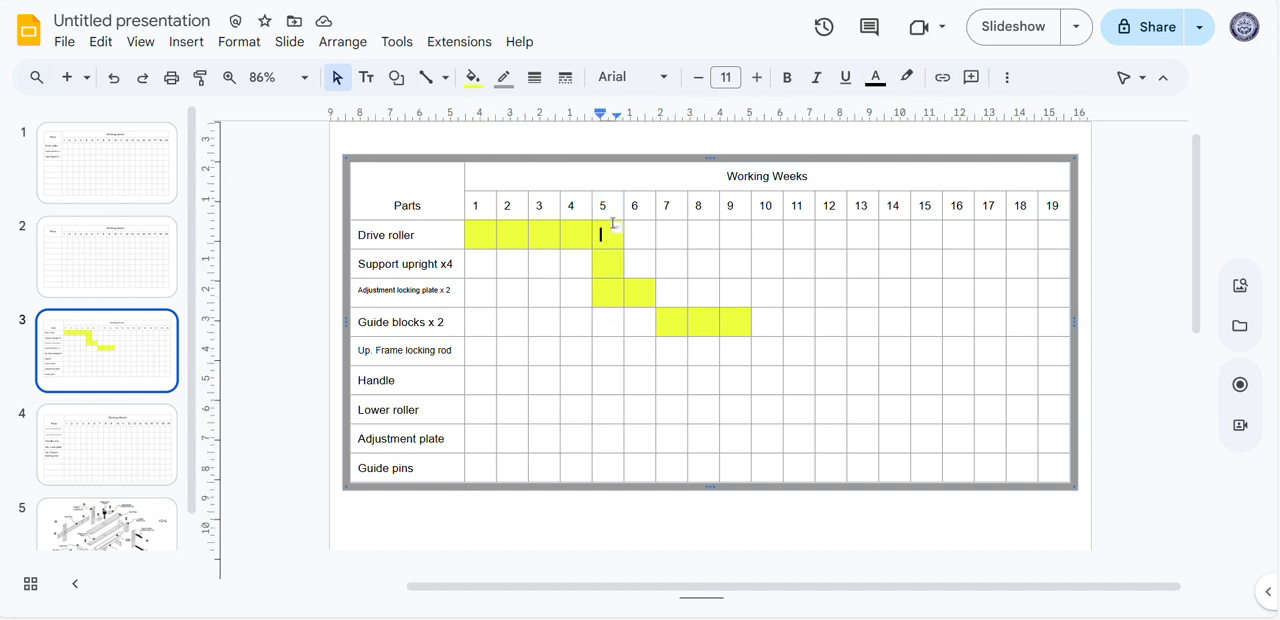
{"action": "left_click", "coordinate": [600, 236]}
{"action": "left_click", "coordinate": [617, 290]}
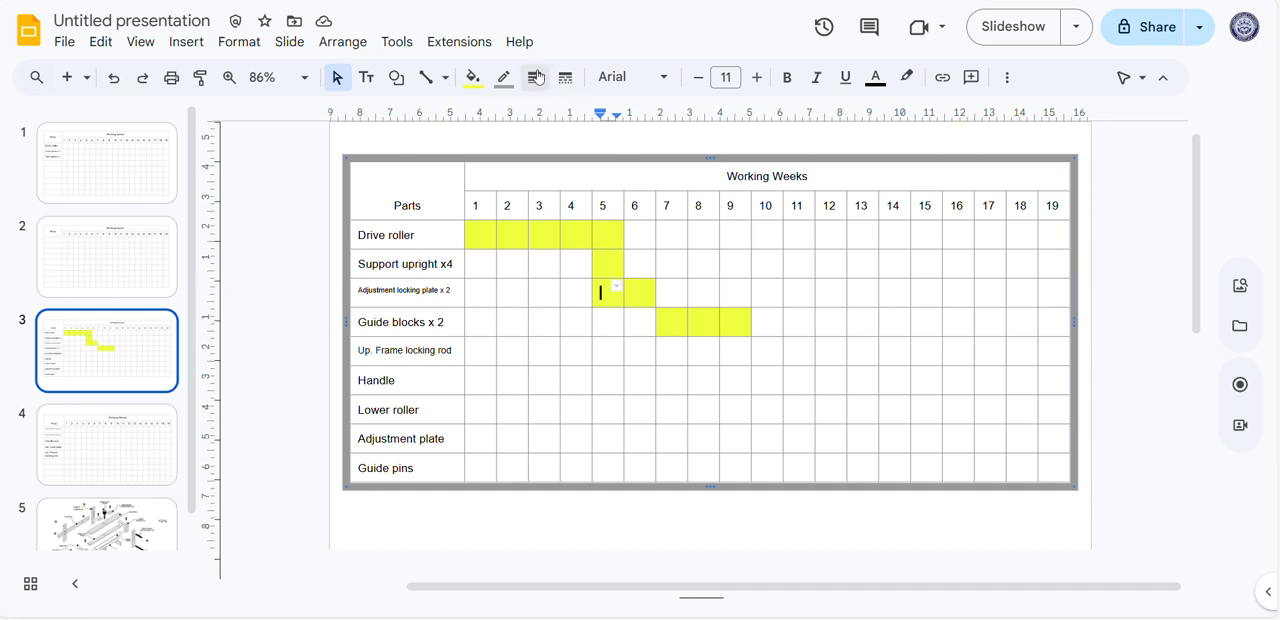
Clear the week 5 fill in the "Adjustment locking plate x 2" row and fill its week 7 cell with the same yellow
{"action": "left_click", "coordinate": [471, 77]}
{"action": "left_click", "coordinate": [606, 455]}
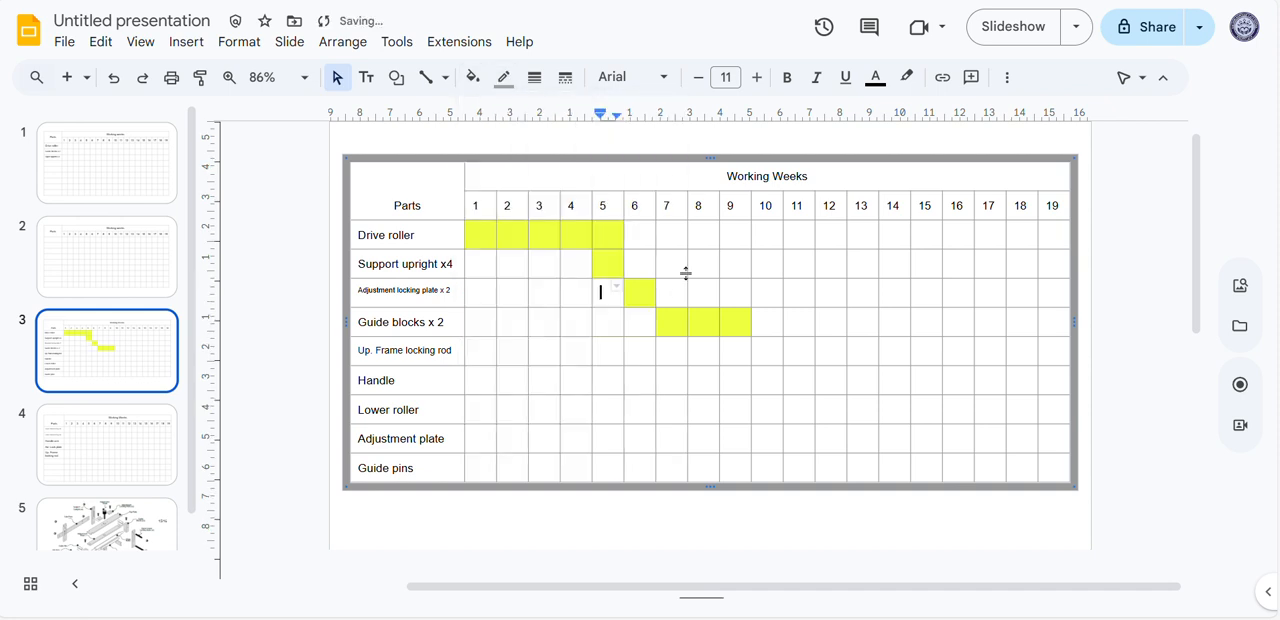
{"action": "left_click", "coordinate": [679, 287]}
{"action": "left_click", "coordinate": [471, 77]}
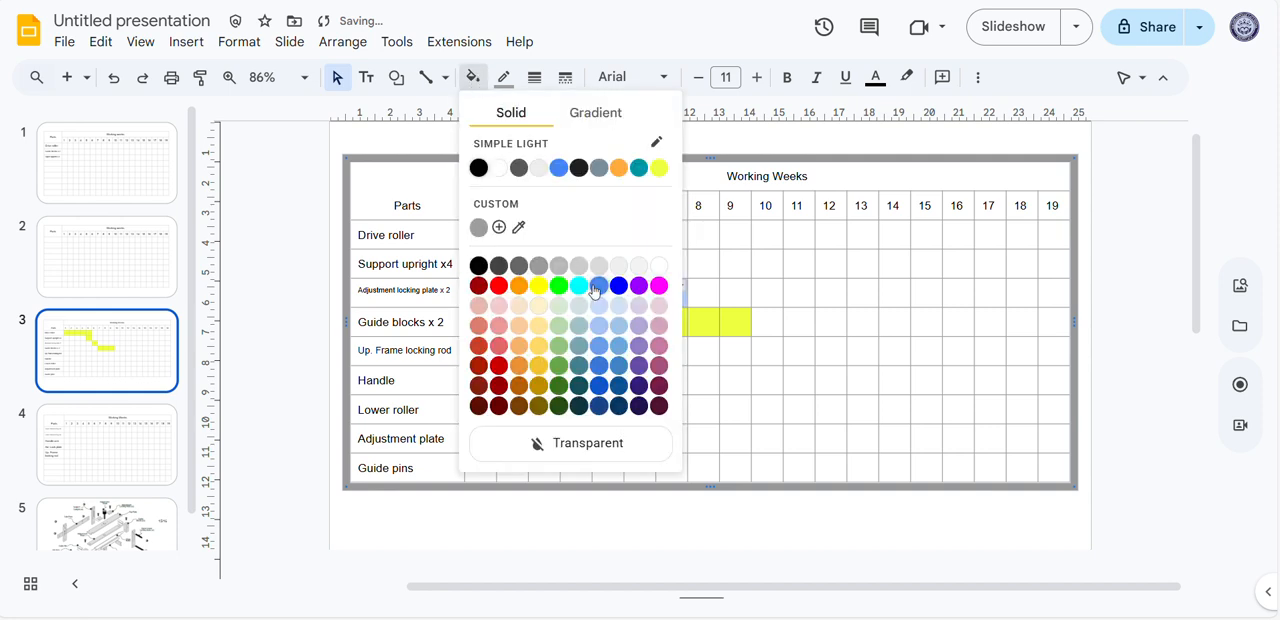
{"action": "left_click", "coordinate": [657, 167]}
Fill weeks 9 and 10 of the "Up. Frame locking rod" row with the same yellow
{"action": "left_click", "coordinate": [698, 365]}
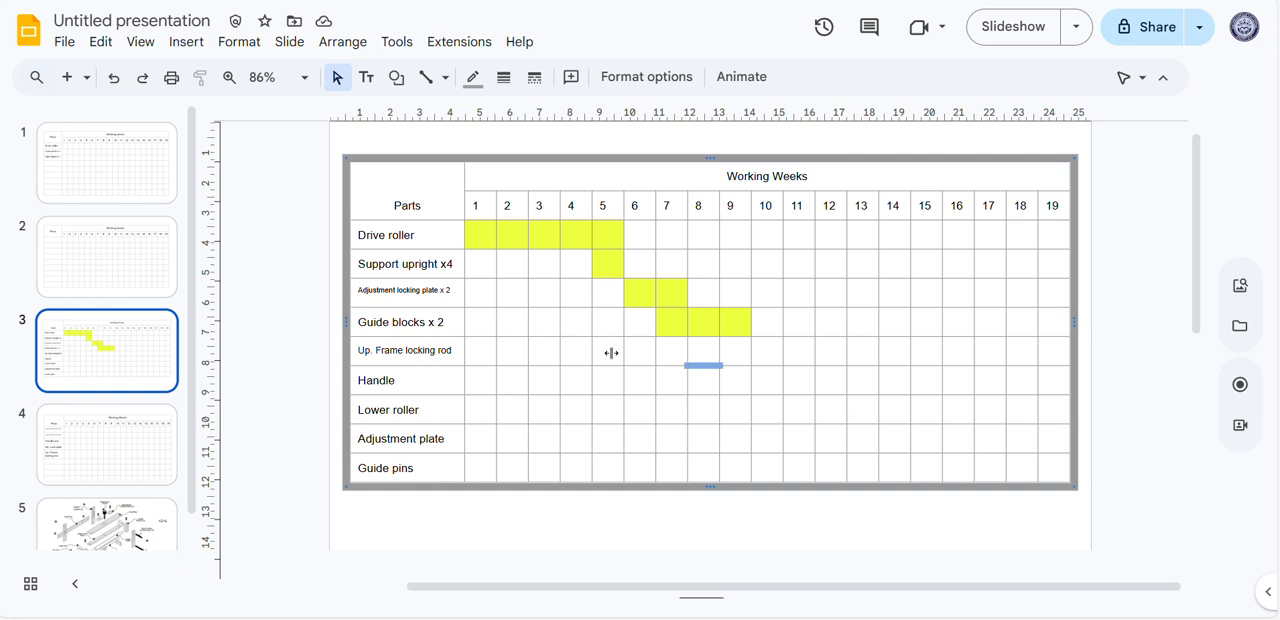
{"action": "mouse_move", "coordinate": [759, 357]}
{"action": "left_mouse_down"}
{"action": "mouse_move", "coordinate": [786, 360]}
{"action": "mouse_move", "coordinate": [771, 363]}
{"action": "left_mouse_up"}
{"action": "left_click", "coordinate": [765, 360]}
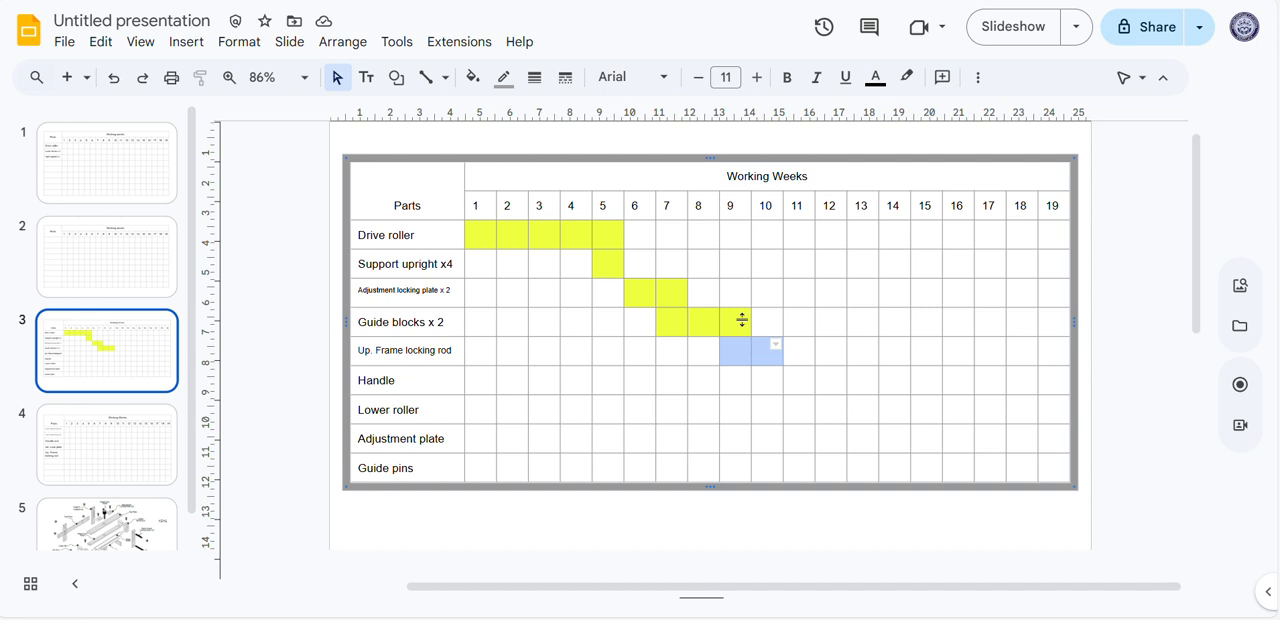
{"action": "left_click", "coordinate": [472, 77]}
{"action": "left_click", "coordinate": [659, 168]}
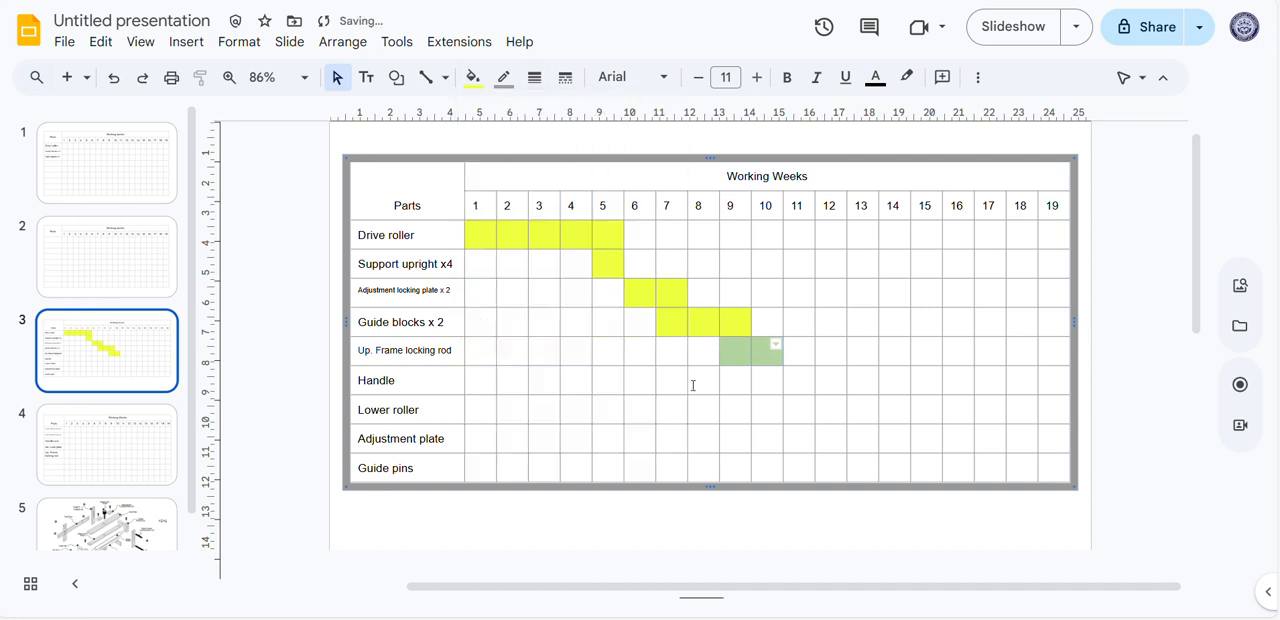
{"action": "left_click", "coordinate": [756, 429]}
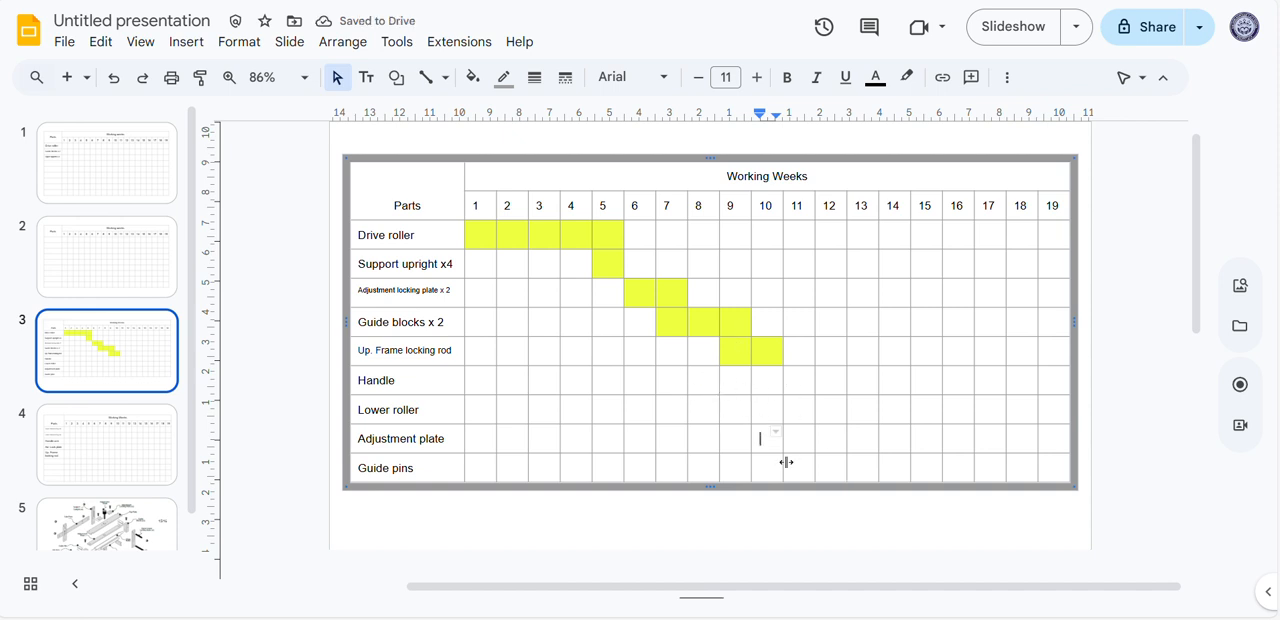
Fill the week 10 cell of the "Handle" row with the same yellow
{"action": "left_click", "coordinate": [430, 381]}
{"action": "left_click", "coordinate": [765, 385]}
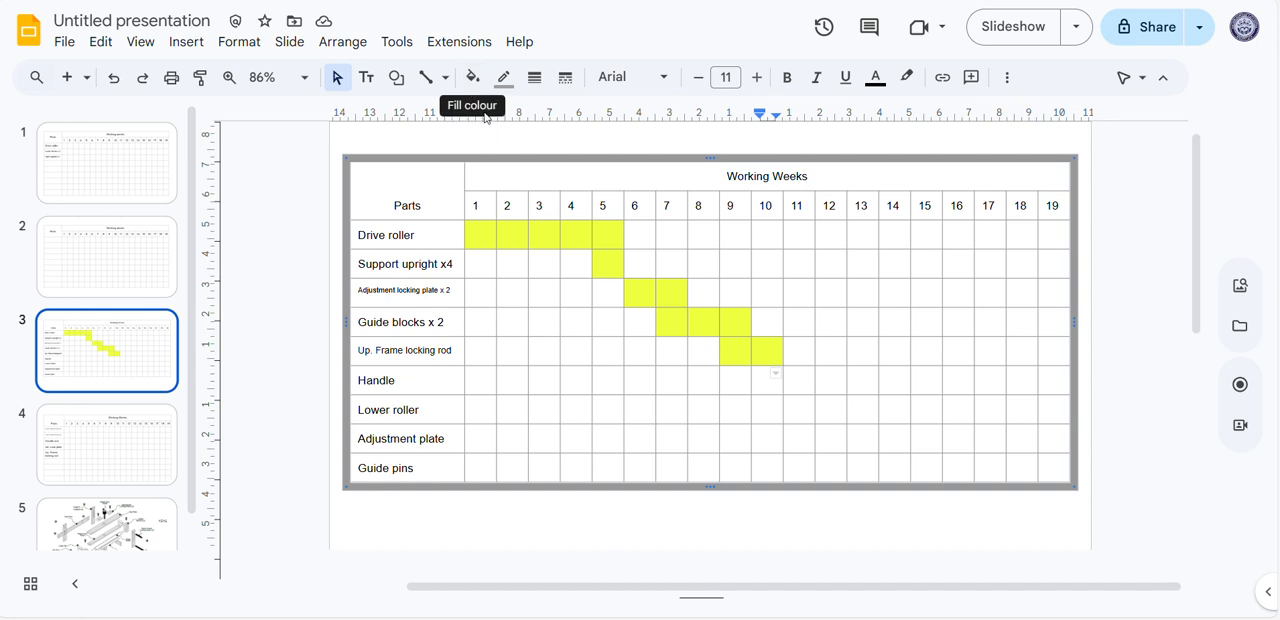
{"action": "left_click", "coordinate": [474, 80]}
{"action": "left_click", "coordinate": [659, 168]}
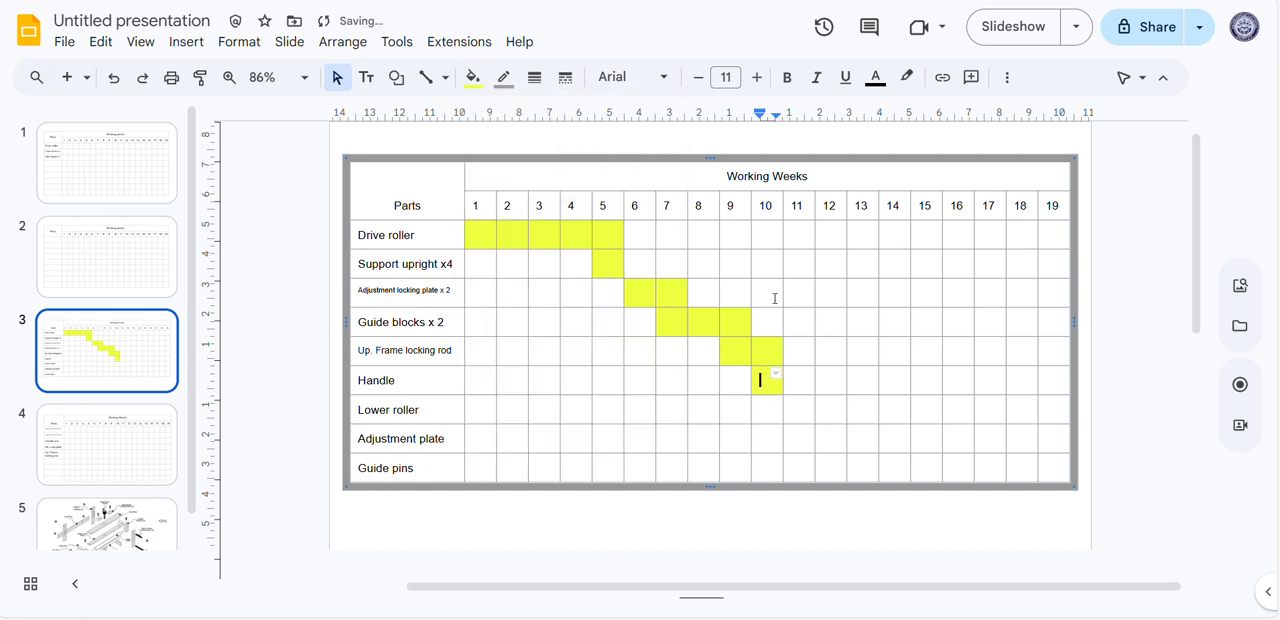
Fill weeks 11 to 14 of the "Lower roller" row with the same yellow
{"action": "left_click", "coordinate": [770, 415]}
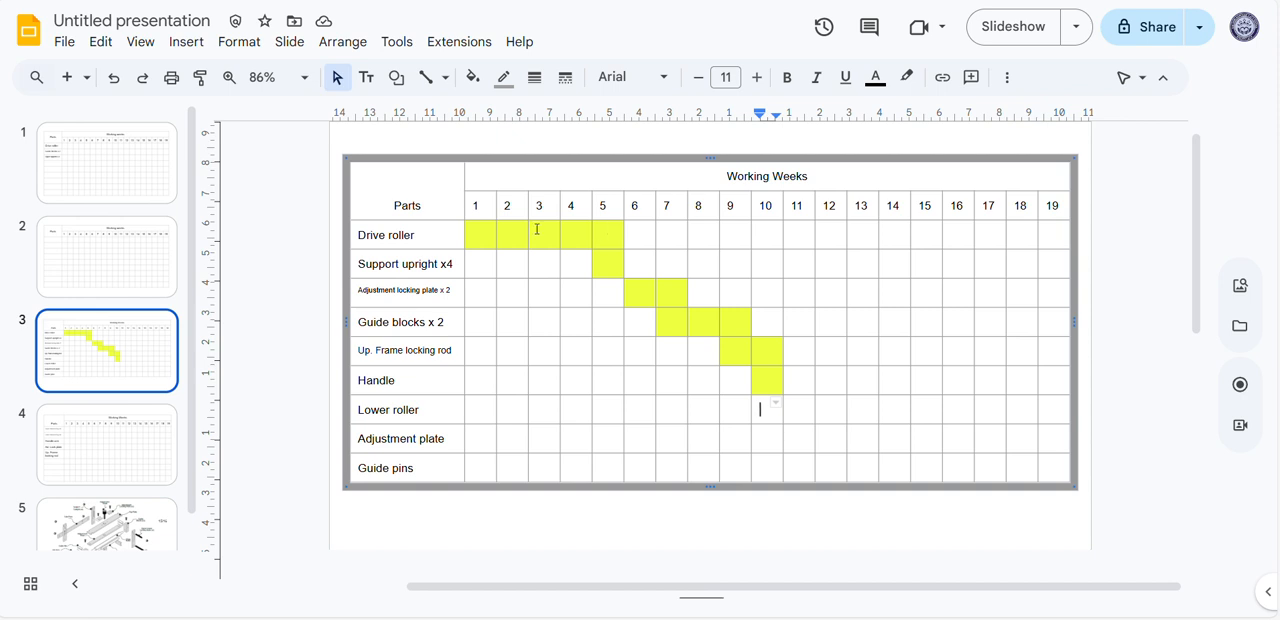
{"action": "left_click", "coordinate": [606, 233]}
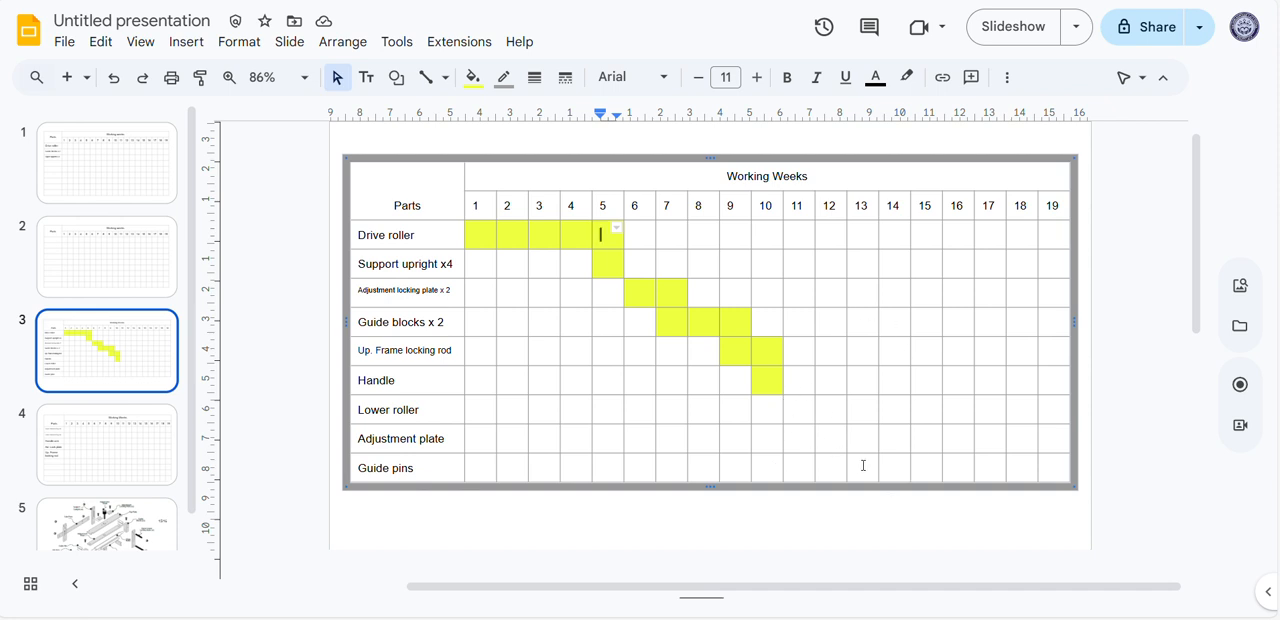
{"action": "left_click_drag", "start_coordinate": [803, 413], "coordinate": [895, 410]}
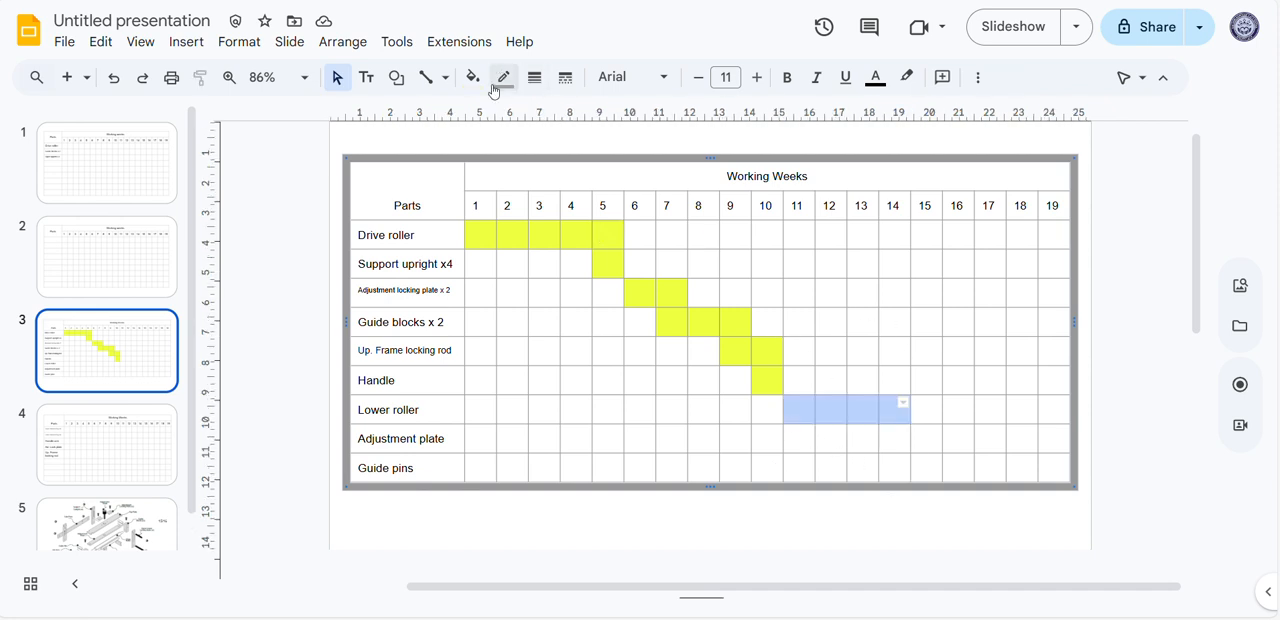
{"action": "left_click", "coordinate": [472, 77]}
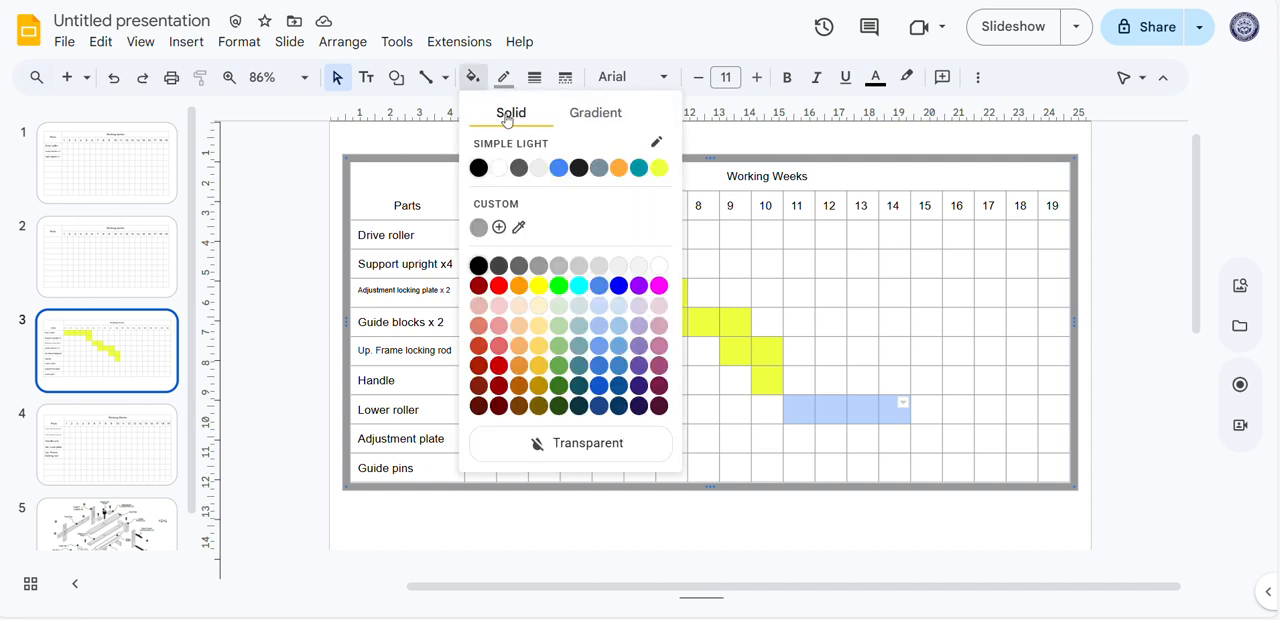
{"action": "left_click", "coordinate": [661, 167]}
Fill weeks 12 to 15 of the "Adjustment plate" row with the same yellow
{"action": "left_click_drag", "start_coordinate": [845, 440], "coordinate": [920, 443]}
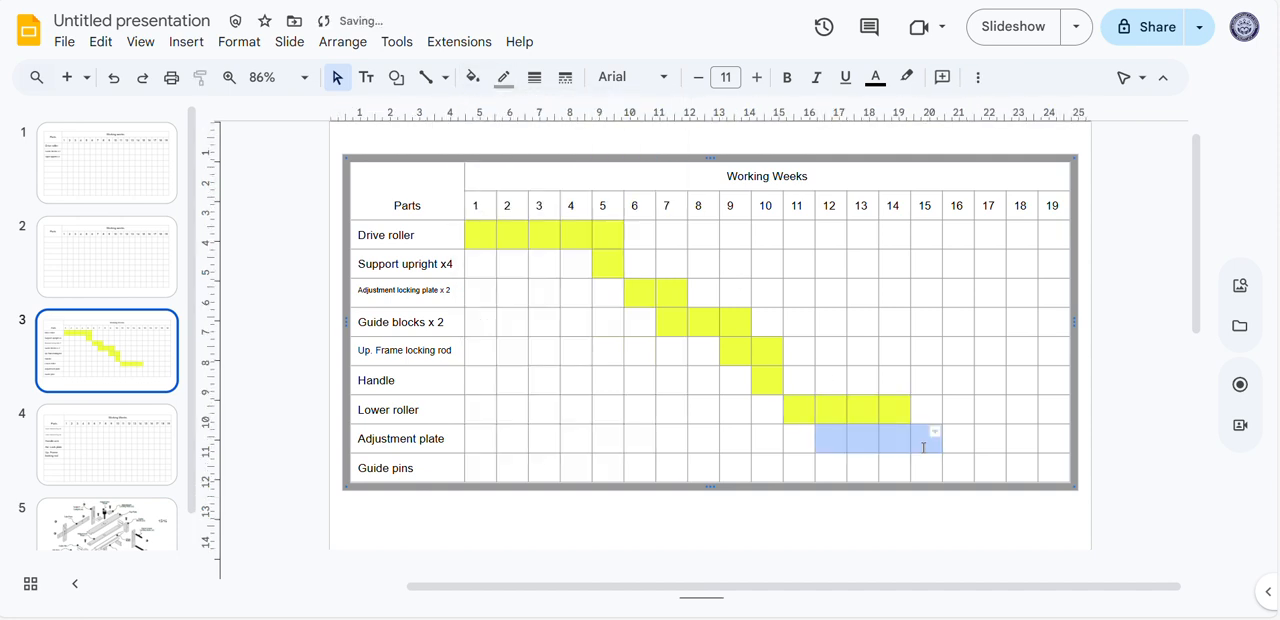
{"action": "left_click", "coordinate": [472, 77]}
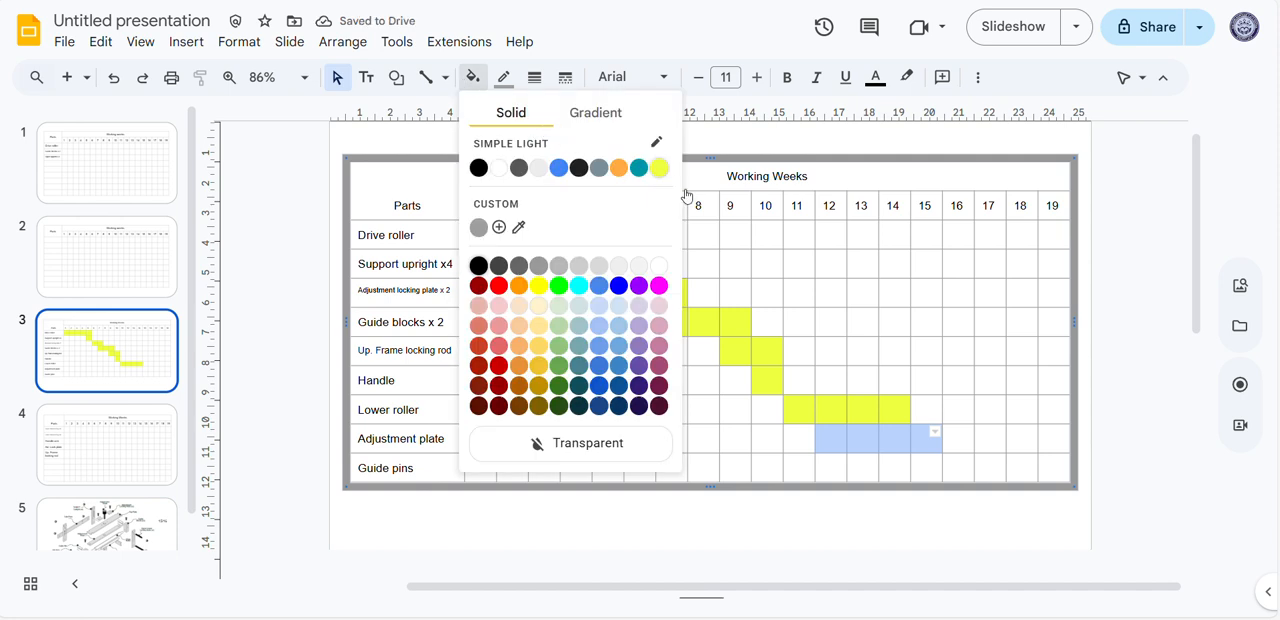
{"action": "left_click", "coordinate": [659, 167]}
Fill weeks 14 to 17 of the "Guide pins" row with the same yellow and deselect the table
{"action": "left_click_drag", "start_coordinate": [893, 468], "coordinate": [990, 468]}
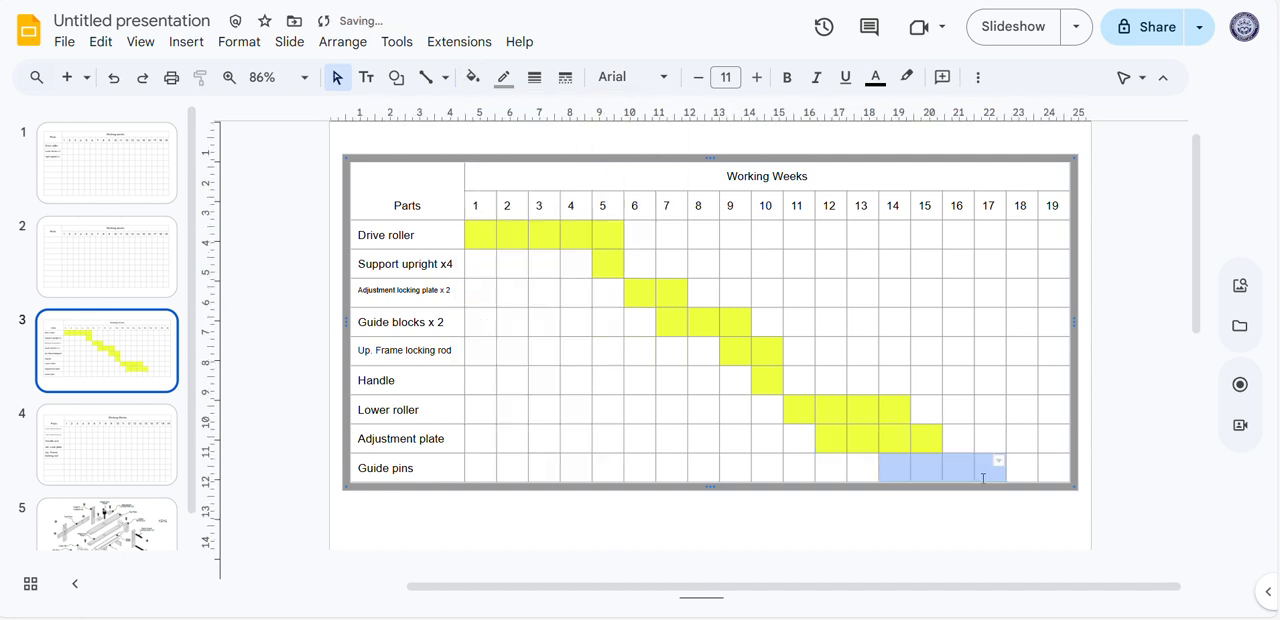
{"action": "left_click", "coordinate": [472, 77]}
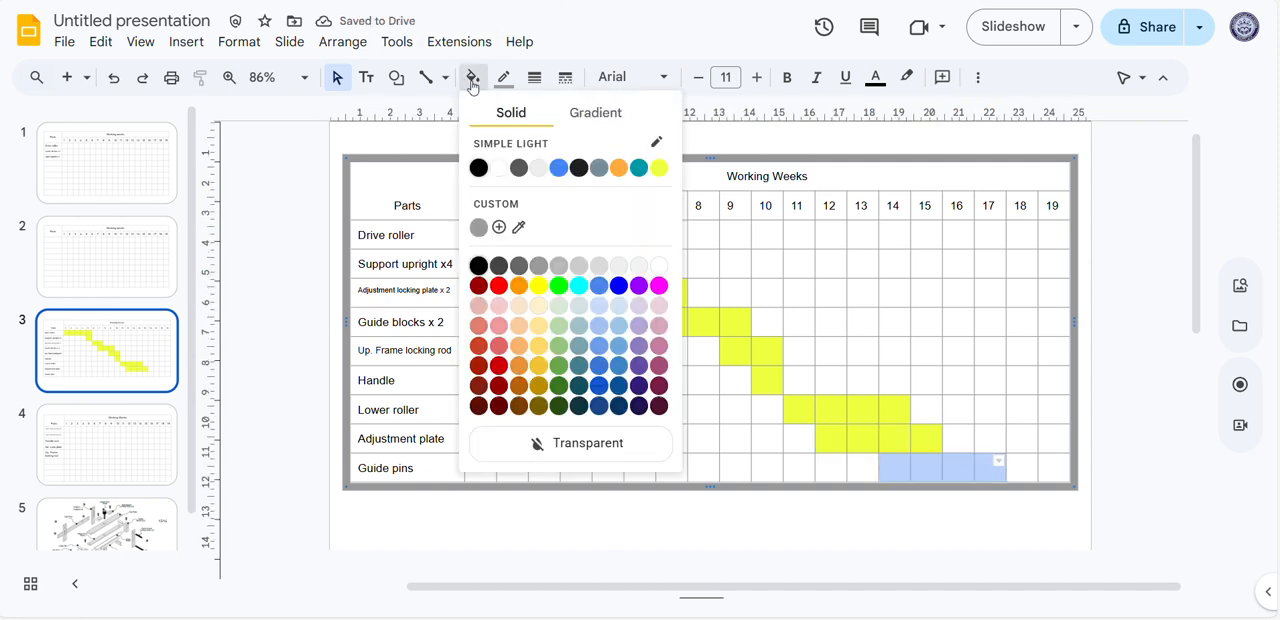
{"action": "left_click", "coordinate": [659, 167]}
{"action": "left_click", "coordinate": [900, 523]}
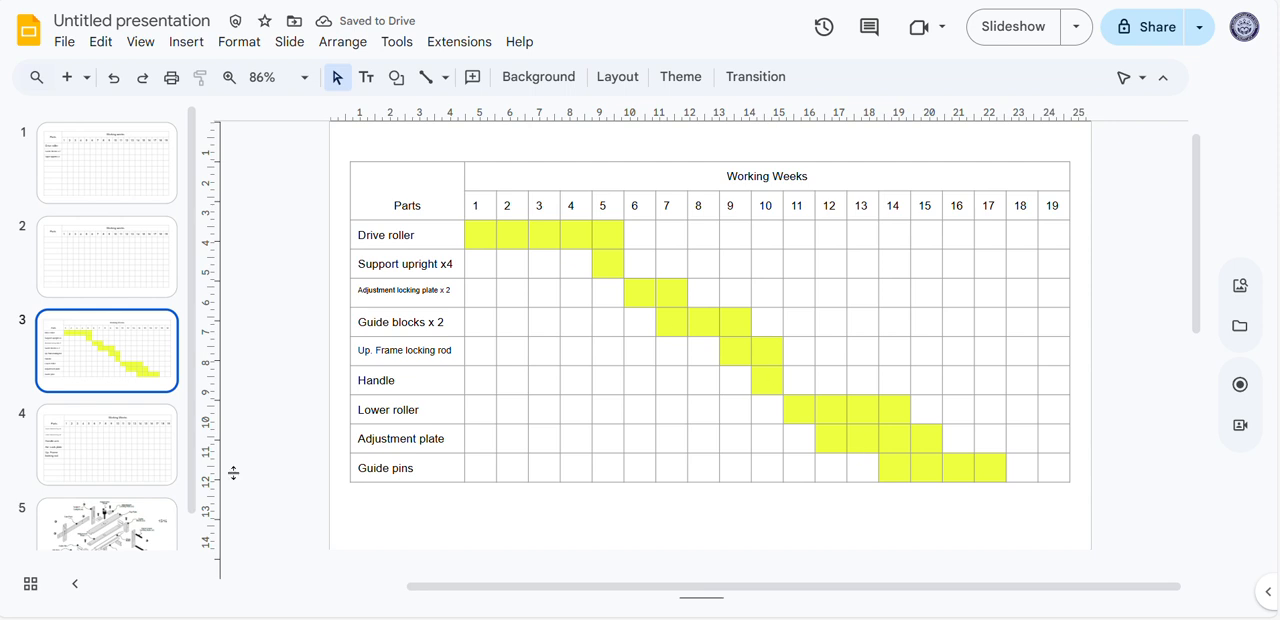
Open slide 4 and move its whole Gantt table slightly up and to the left on the slide
{"action": "left_click", "coordinate": [130, 450]}
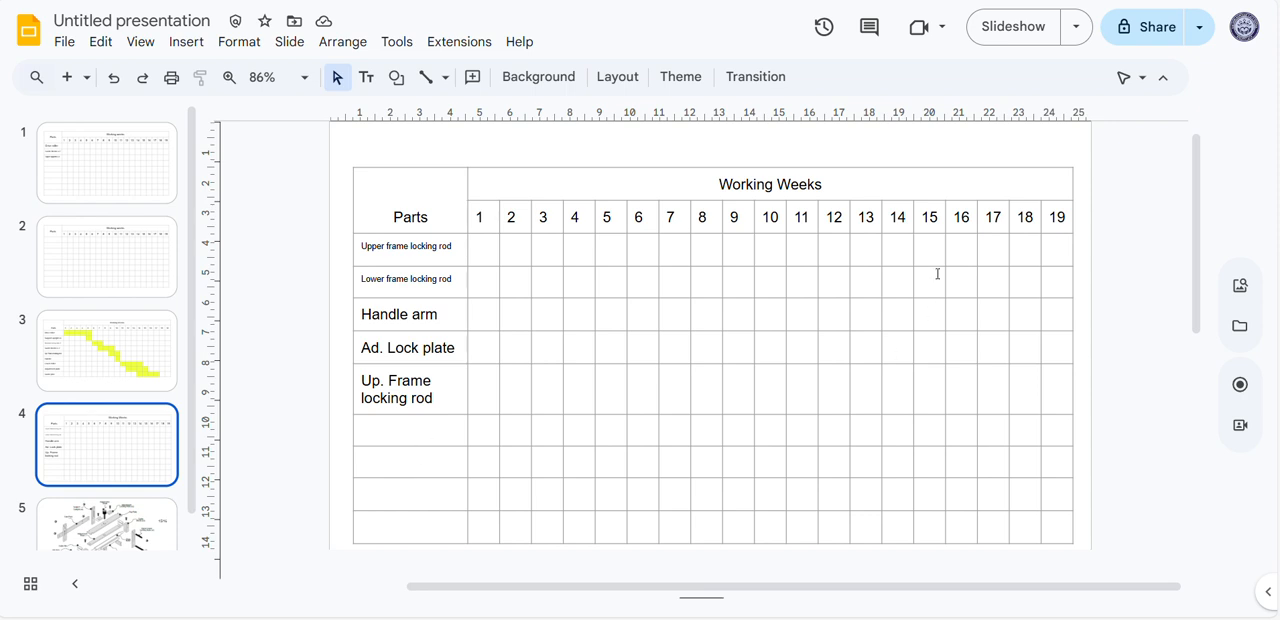
{"action": "left_click", "coordinate": [666, 182]}
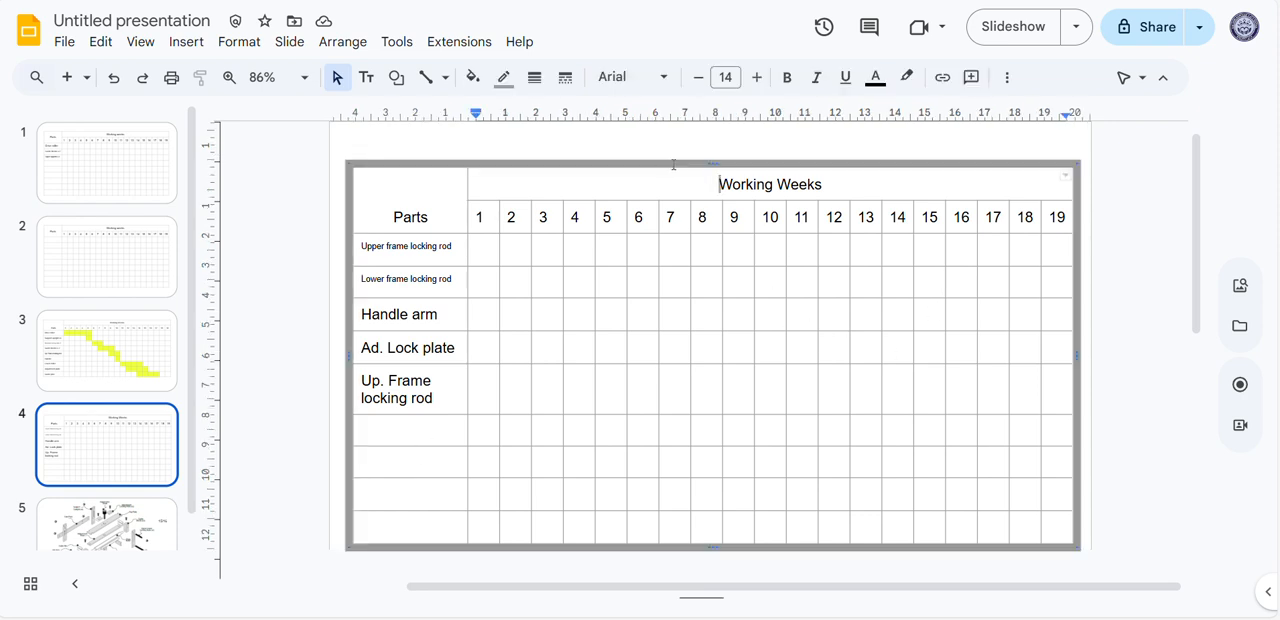
{"action": "left_click_drag", "start_coordinate": [744, 164], "coordinate": [737, 150]}
{"action": "left_click", "coordinate": [831, 300]}
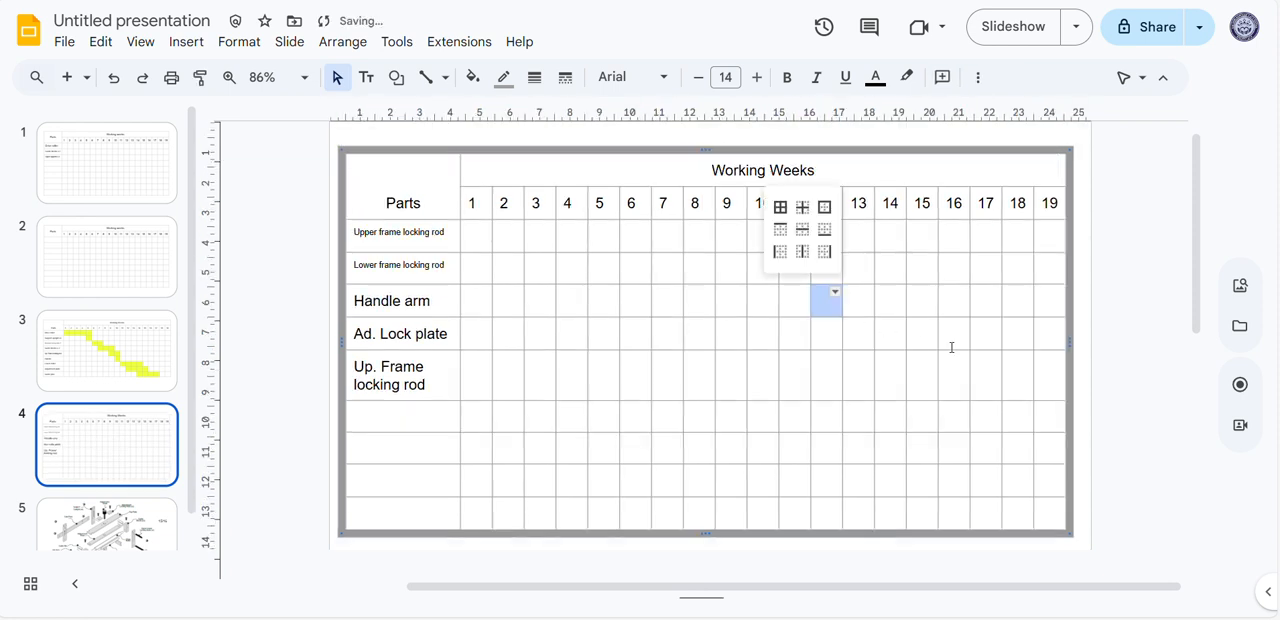
{"action": "left_click", "coordinate": [576, 436]}
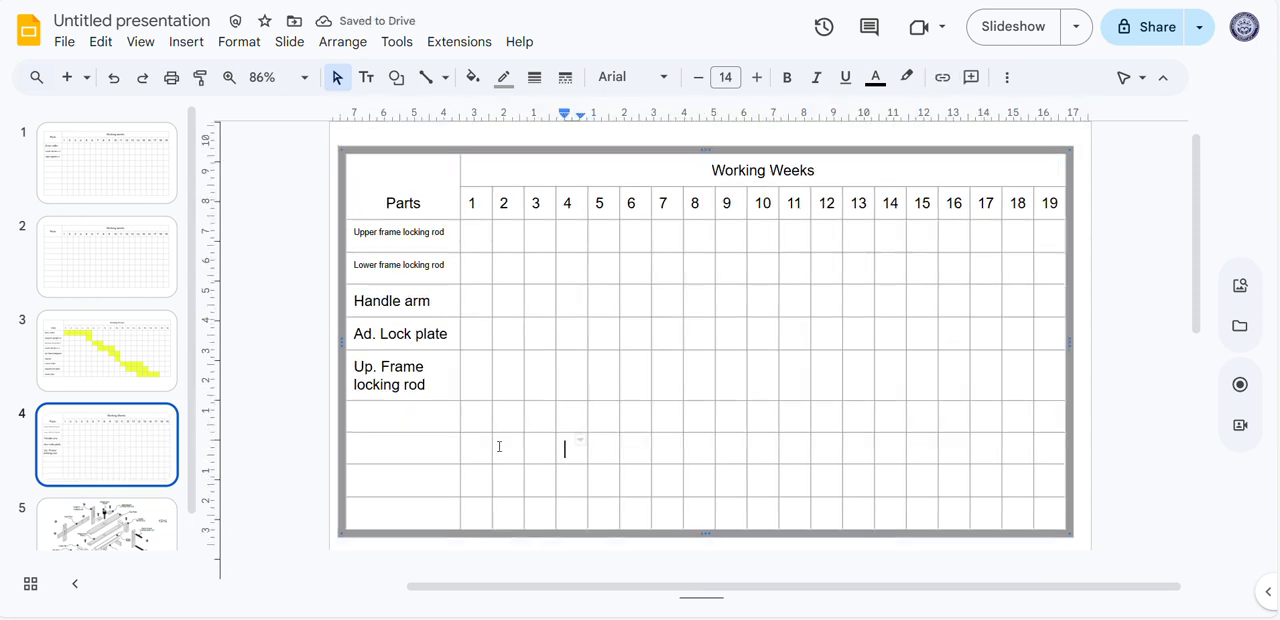
Check the last filled week on slide 3, and on slide 4 fill the week number cells 1 to 16 with black
{"action": "left_click", "coordinate": [107, 351]}
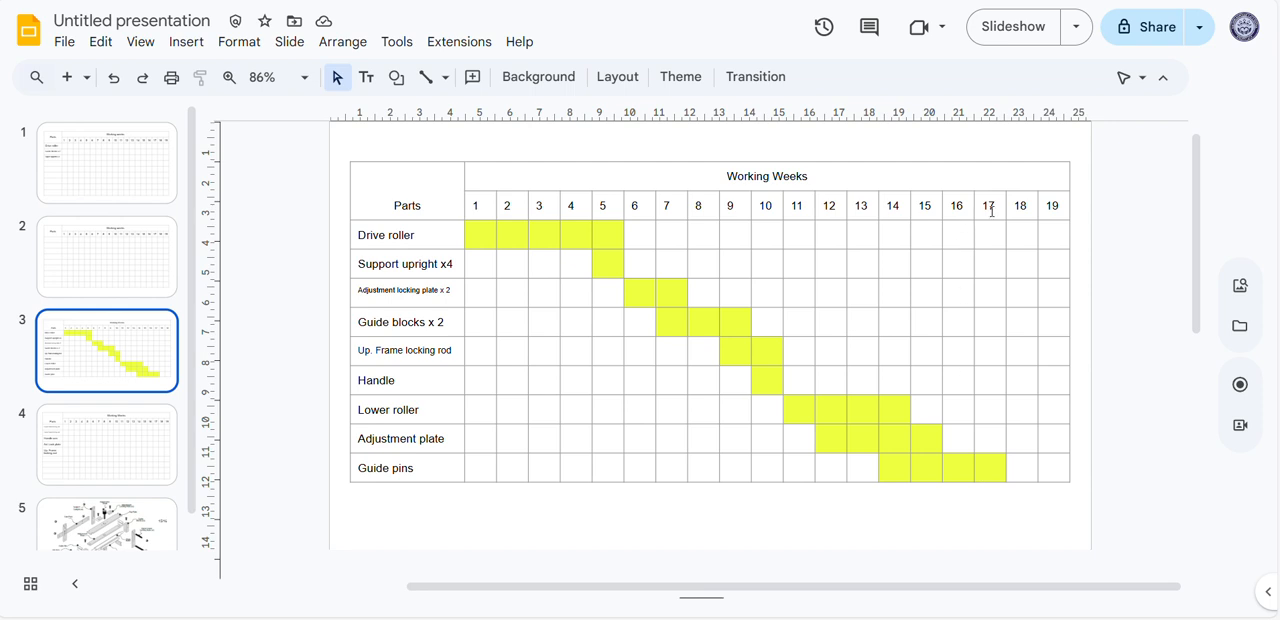
{"action": "left_click", "coordinate": [140, 446]}
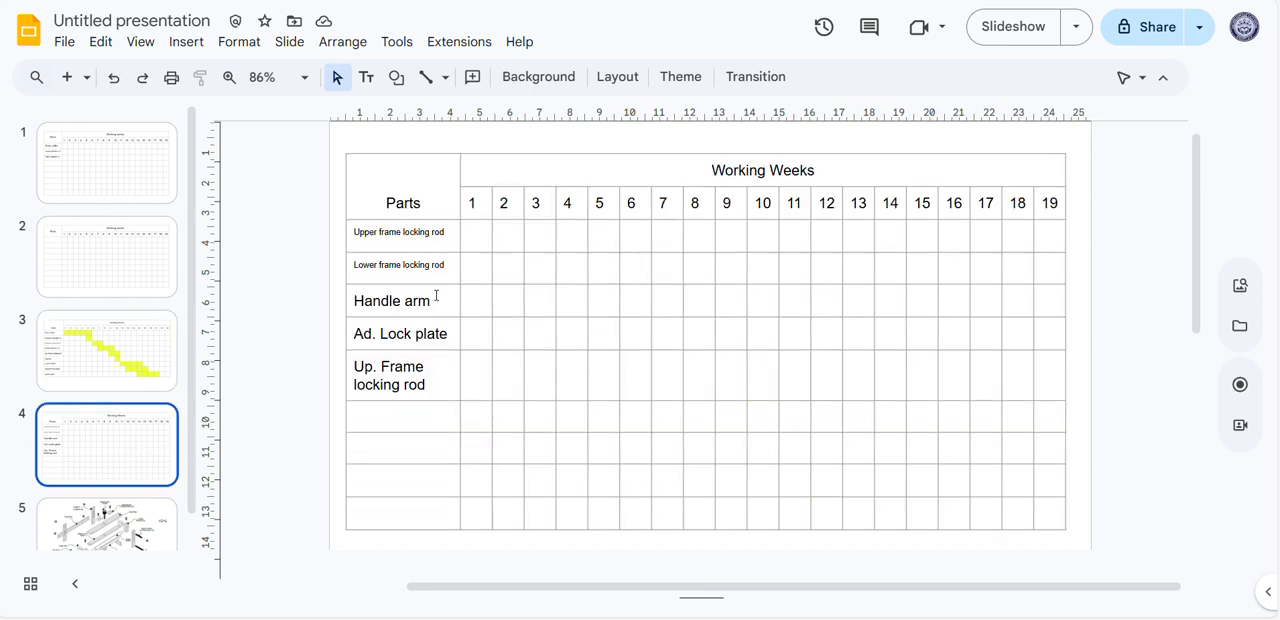
{"action": "left_click", "coordinate": [989, 247]}
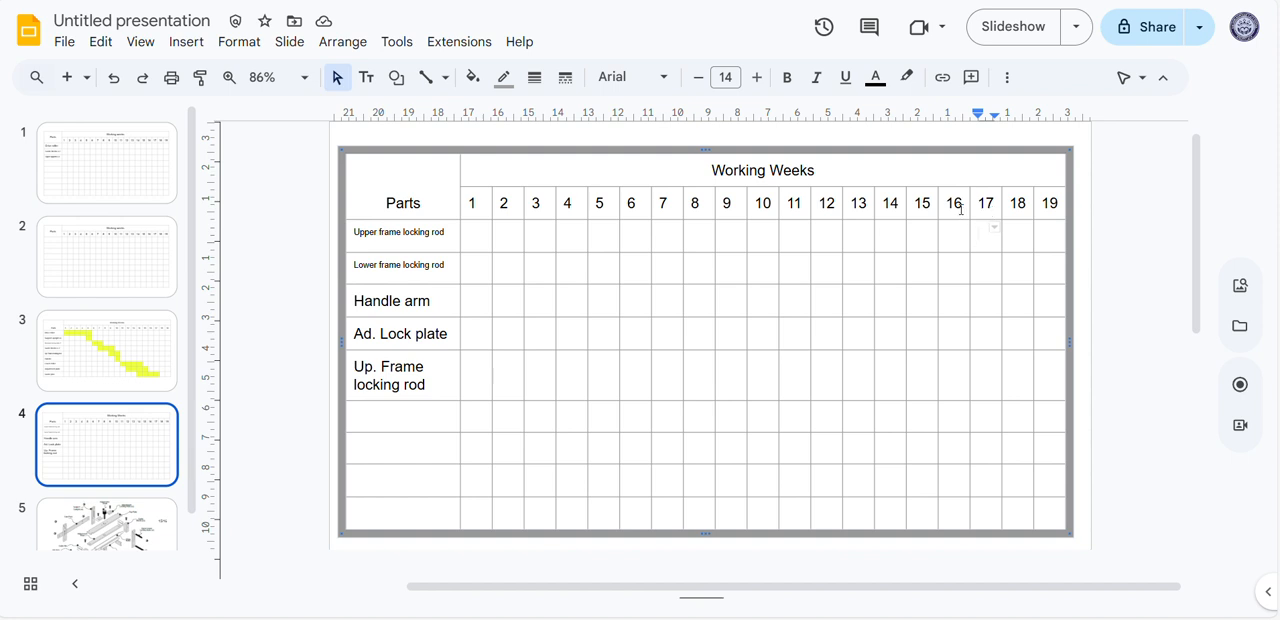
{"action": "left_click_drag", "start_coordinate": [957, 205], "coordinate": [491, 205]}
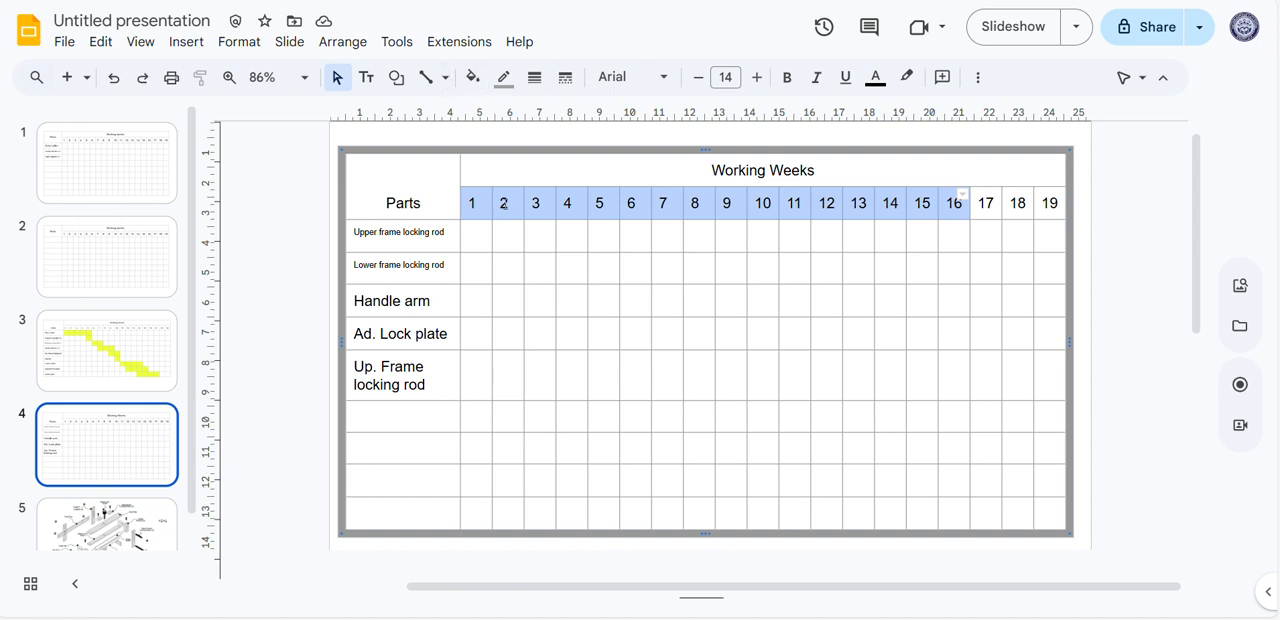
{"action": "left_click", "coordinate": [472, 77]}
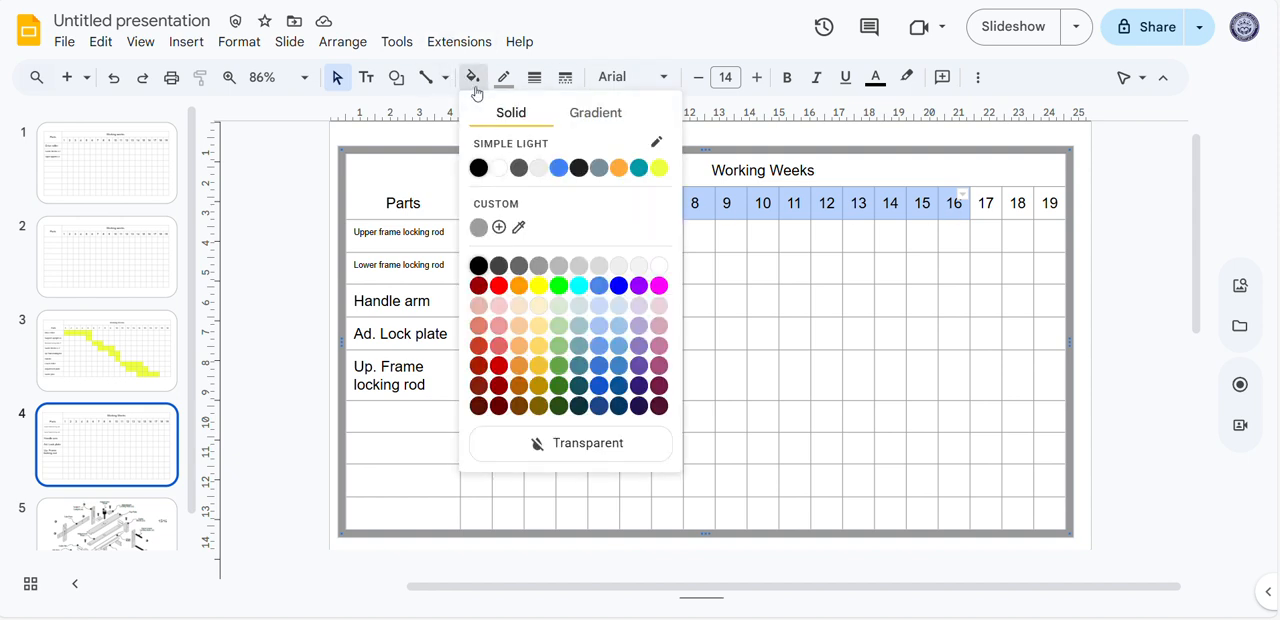
{"action": "left_click", "coordinate": [478, 168]}
{"action": "left_click", "coordinate": [634, 356]}
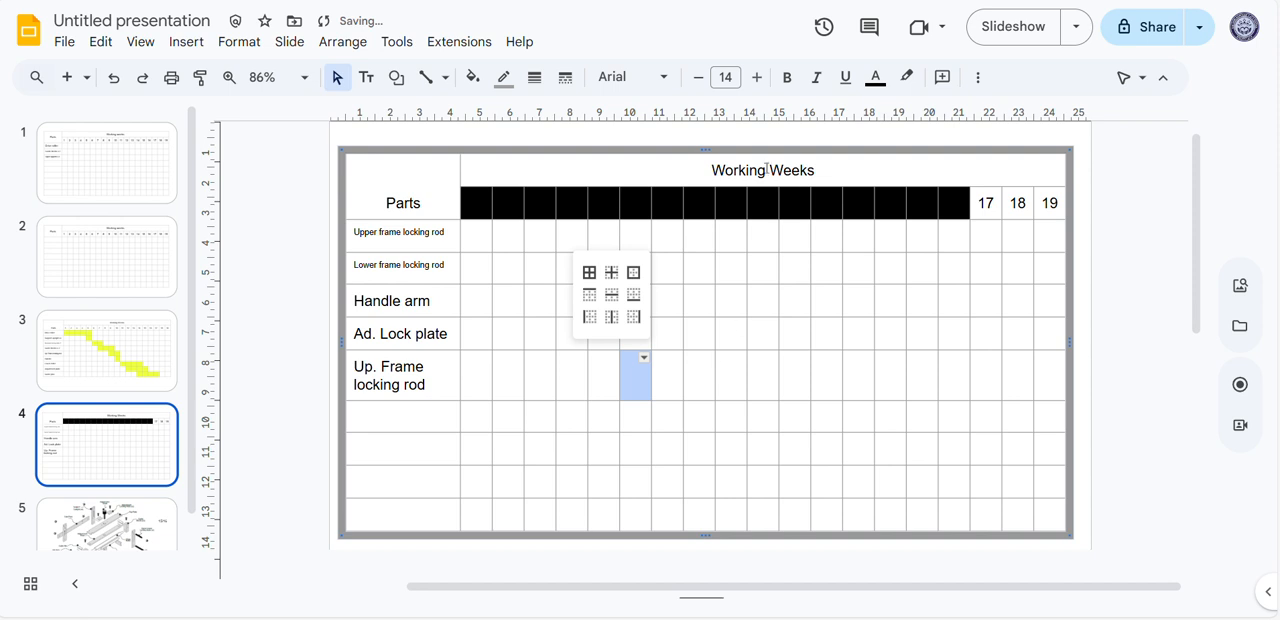
{"action": "left_click", "coordinate": [105, 365]}
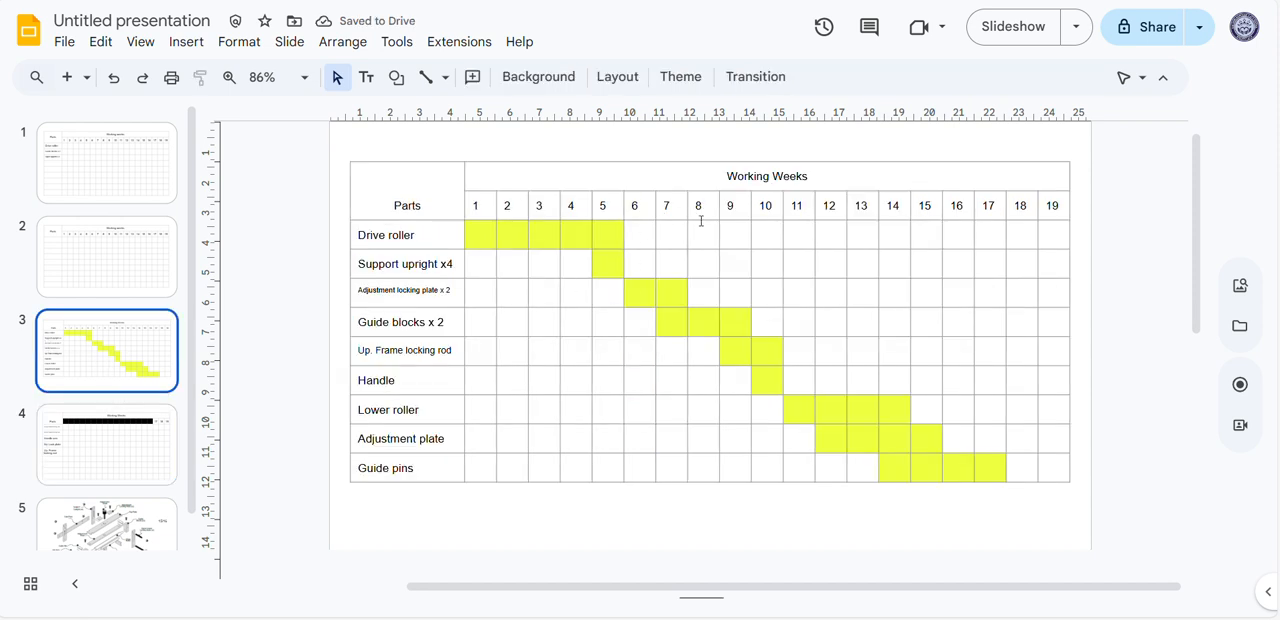
{"action": "left_click", "coordinate": [114, 437]}
{"action": "left_click_drag", "start_coordinate": [473, 207], "coordinate": [912, 496]}
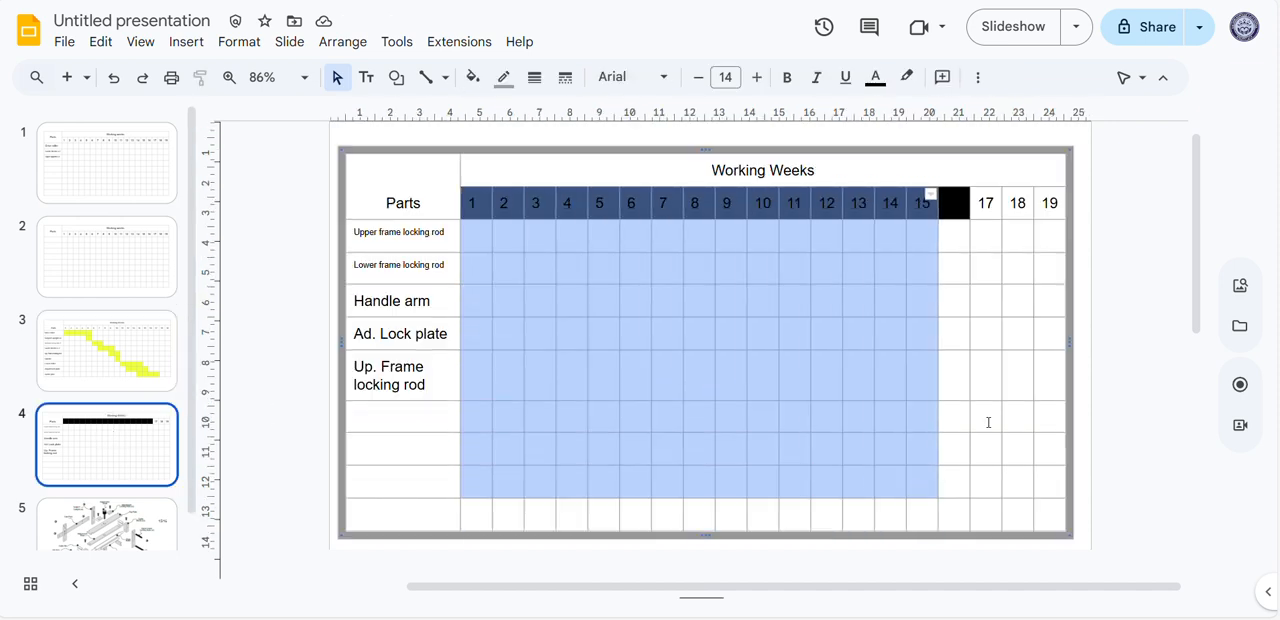
{"action": "left_click", "coordinate": [988, 423]}
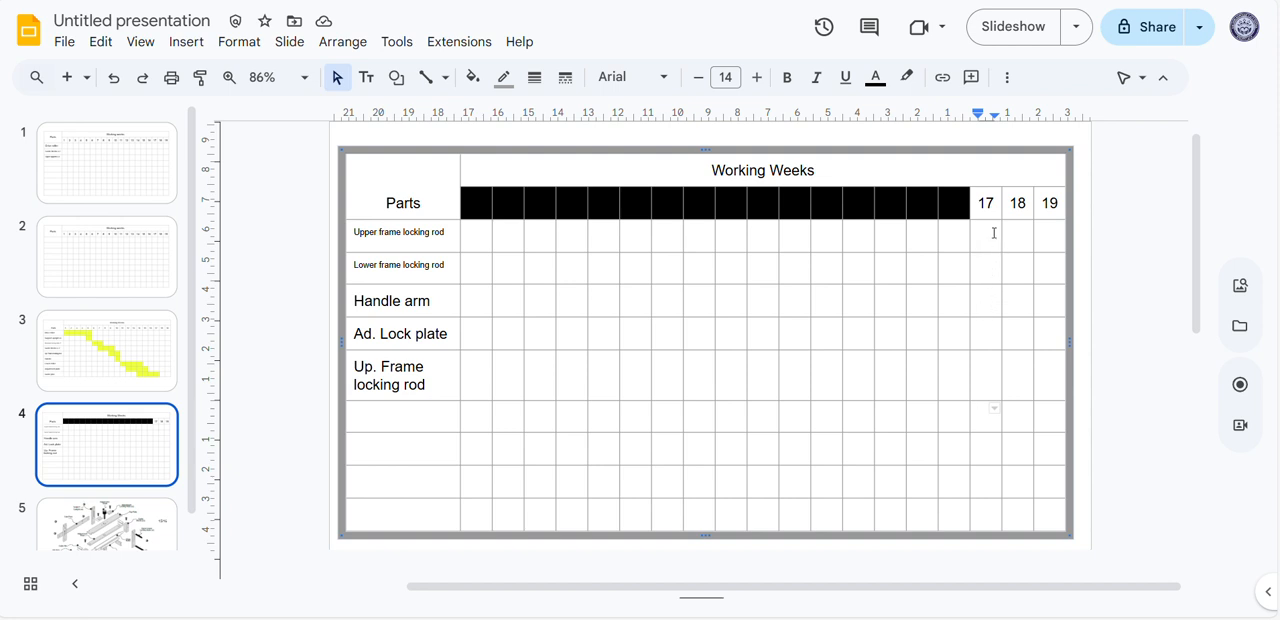
Fill the week 17 cells of the four rows from "Upper frame locking rod" to "Ad. Lock plate" with the same yellow
{"action": "left_click_drag", "start_coordinate": [993, 230], "coordinate": [995, 328]}
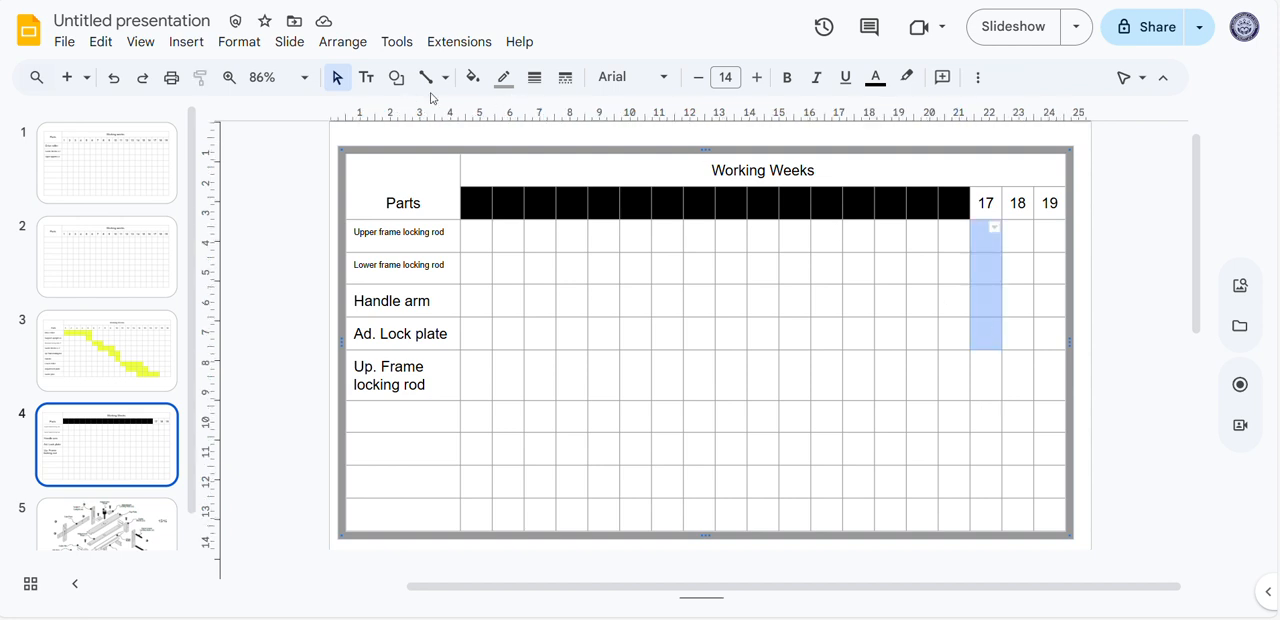
{"action": "left_click", "coordinate": [472, 77]}
{"action": "left_click", "coordinate": [639, 167]}
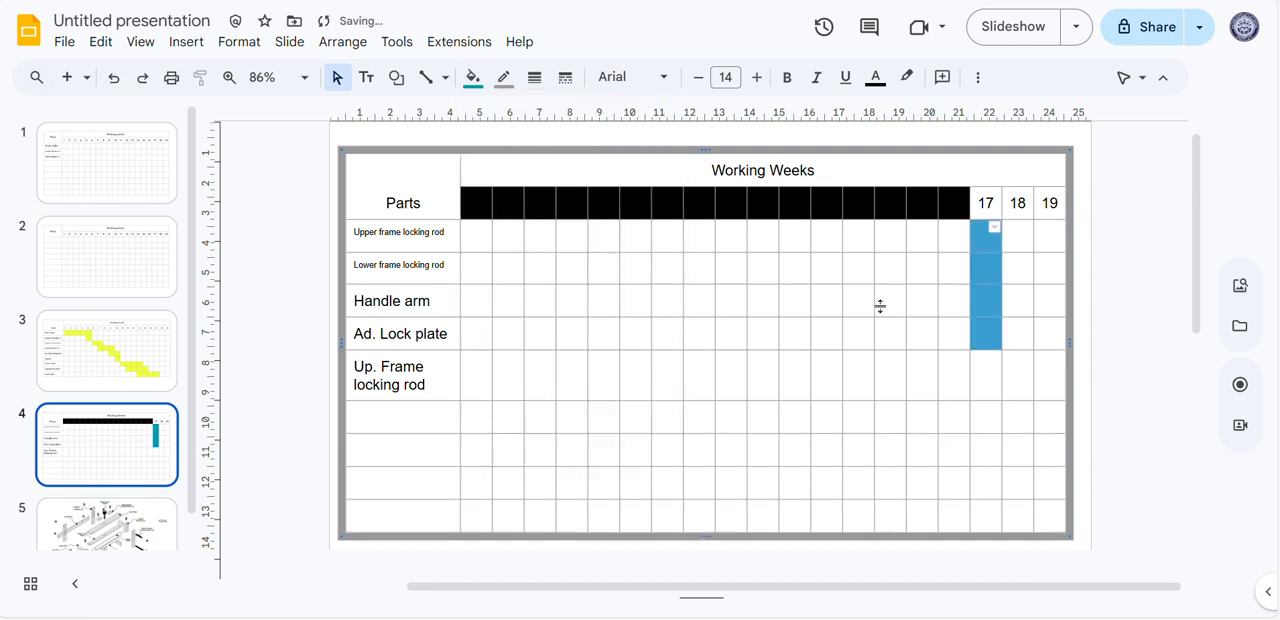
{"action": "left_click", "coordinate": [472, 77]}
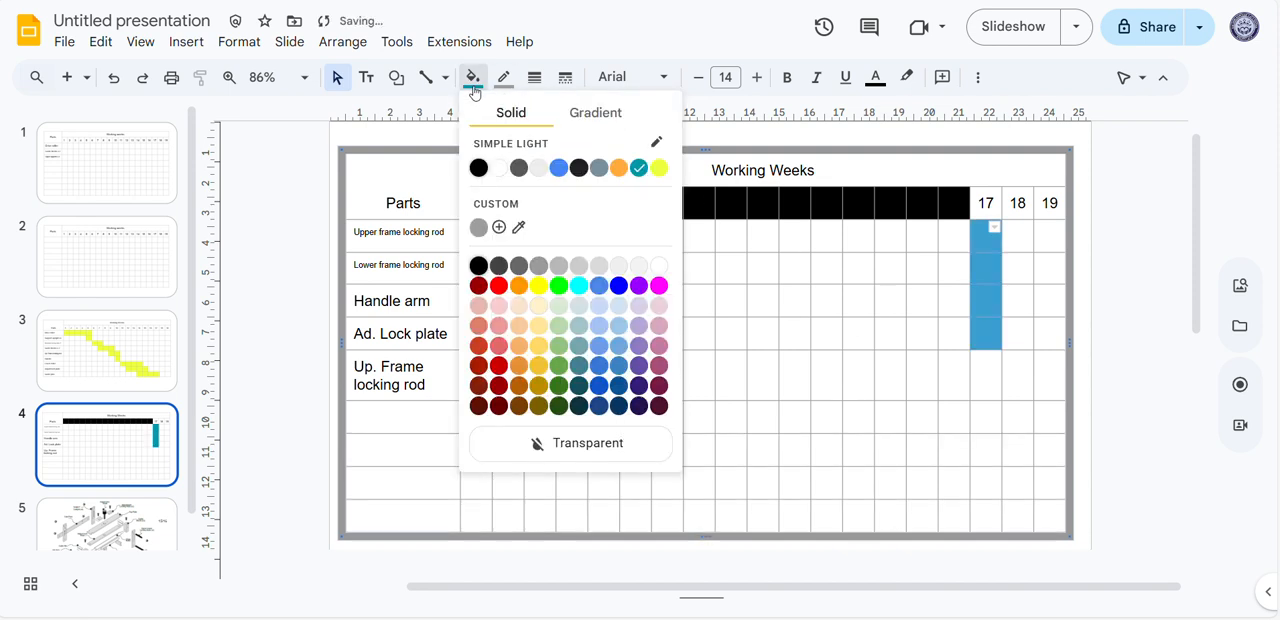
{"action": "left_click", "coordinate": [664, 170]}
{"action": "left_click", "coordinate": [884, 412]}
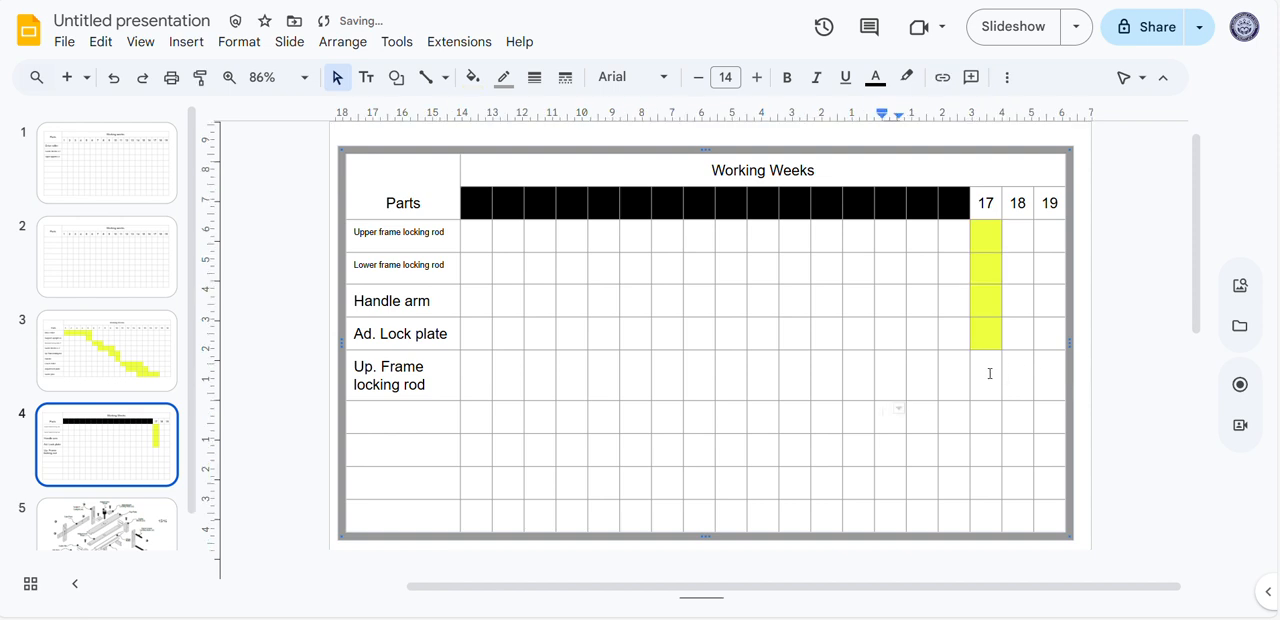
Fill weeks 17 to 19 of the "Up. Frame locking rod" row with the same yellow
{"action": "left_click_drag", "start_coordinate": [990, 373], "coordinate": [1048, 379]}
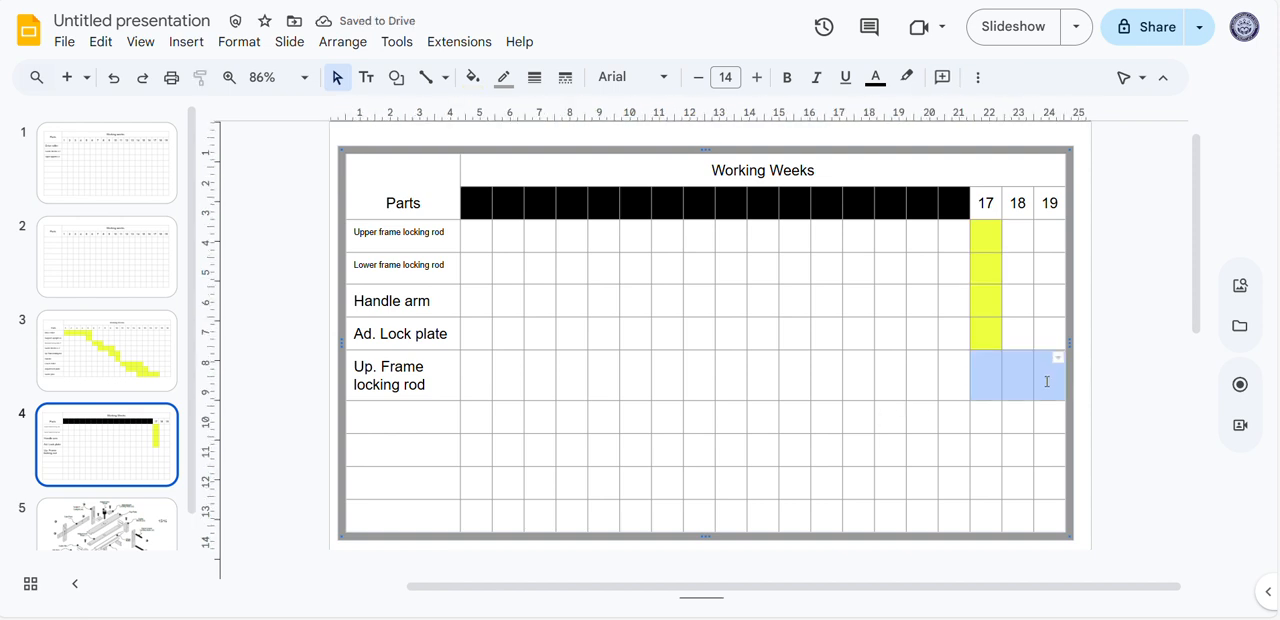
{"action": "left_click", "coordinate": [472, 77]}
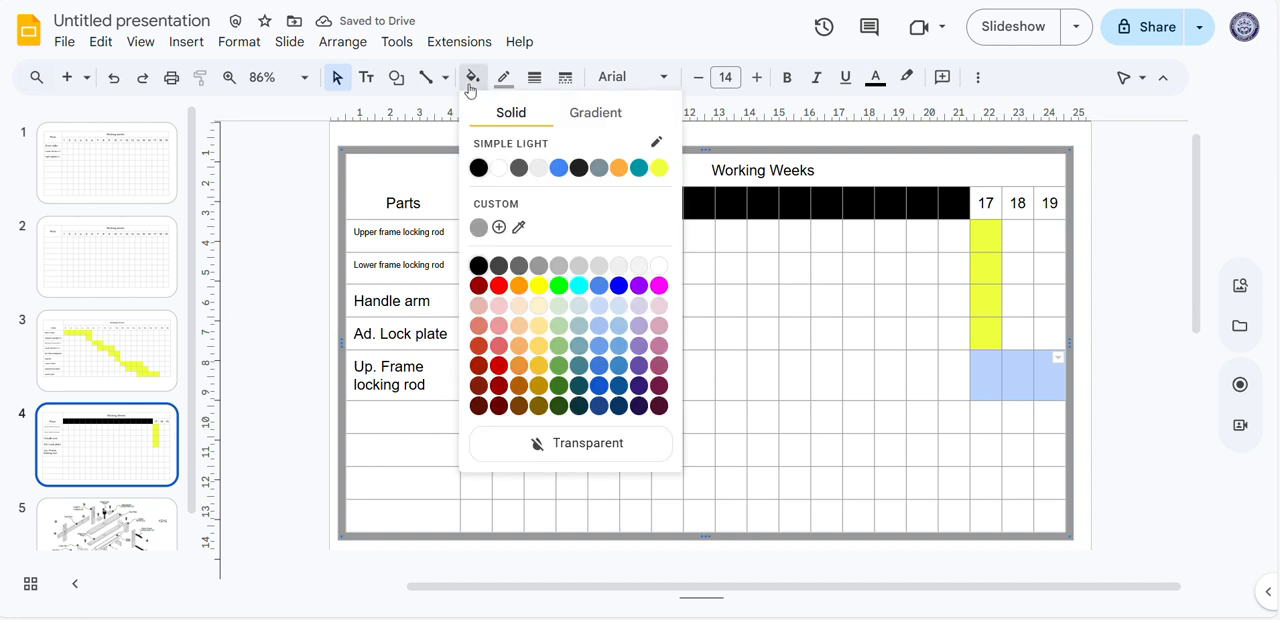
{"action": "left_click", "coordinate": [664, 170]}
{"action": "left_click", "coordinate": [860, 378]}
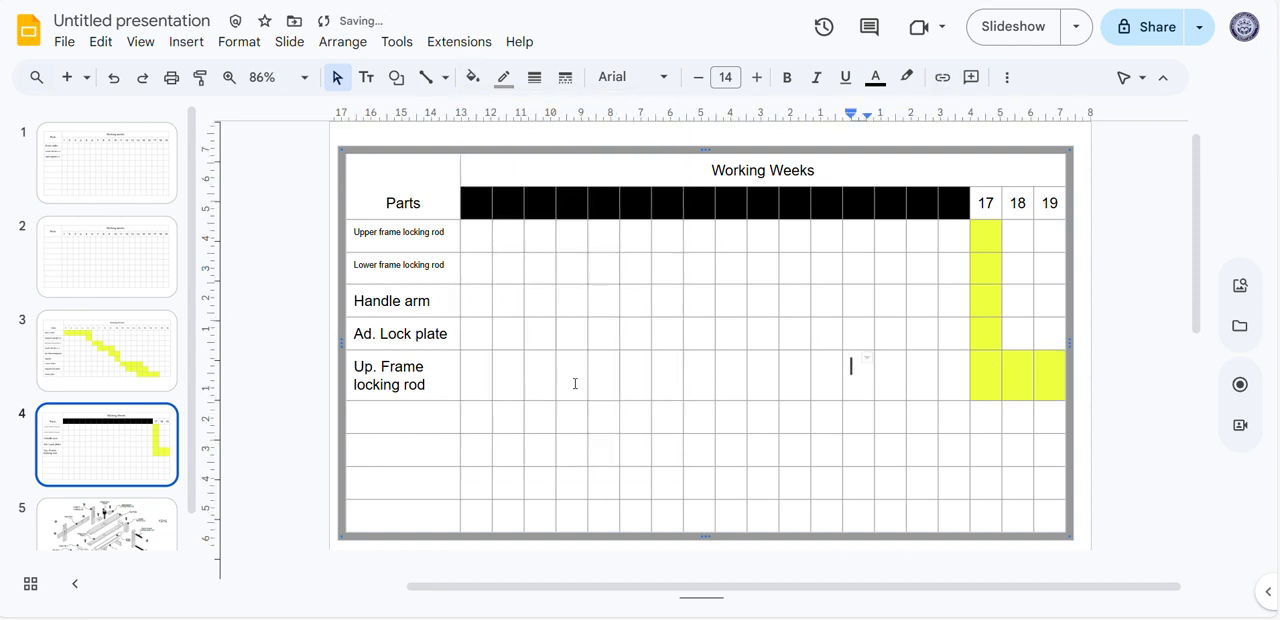
Add the part name "Assembly" in the empty parts cell below "Up. Frame locking rod"
{"action": "left_click", "coordinate": [437, 382]}
{"action": "left_click", "coordinate": [437, 420]}
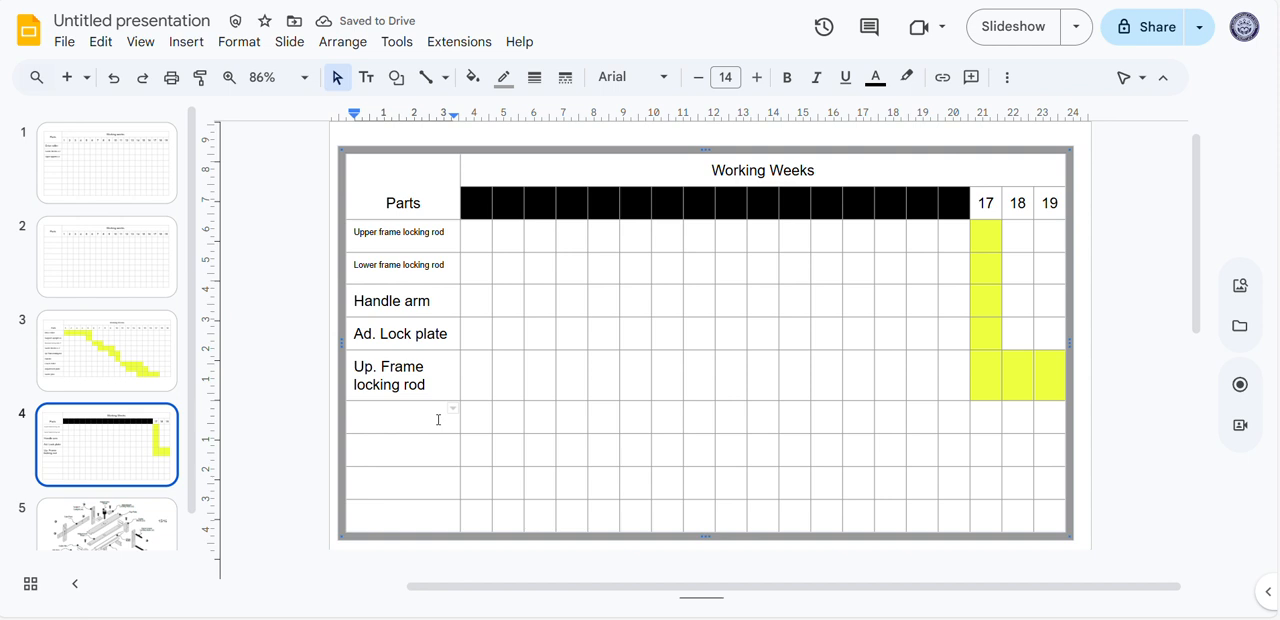
{"action": "type", "text": "Assembly"}
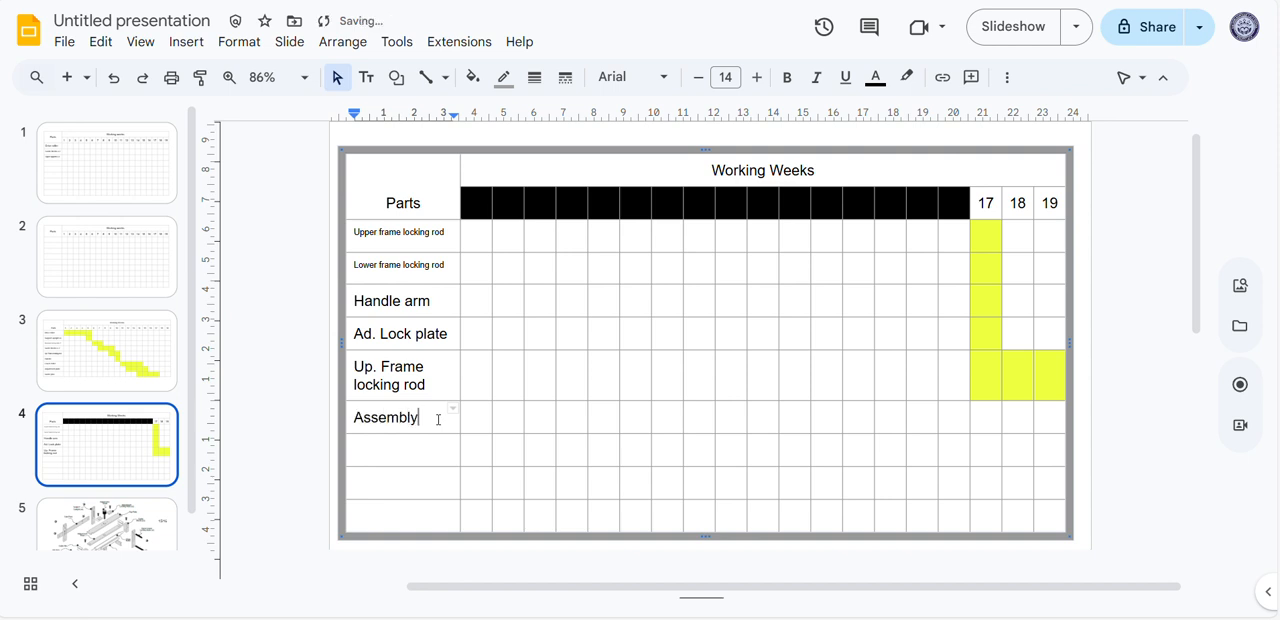
{"action": "key", "text": "Down"}
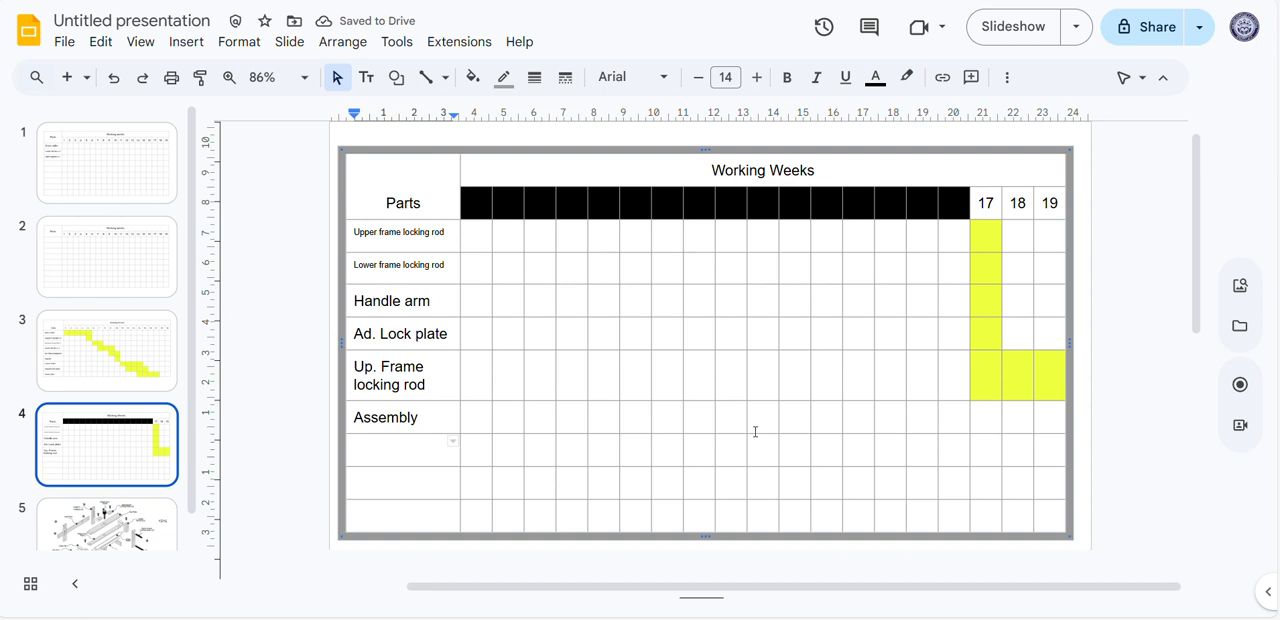
Fill the week 19 cell of the "Assembly" row with the same yellow
{"action": "left_click_drag", "start_coordinate": [1064, 422], "coordinate": [1048, 422]}
{"action": "left_click", "coordinate": [1040, 422]}
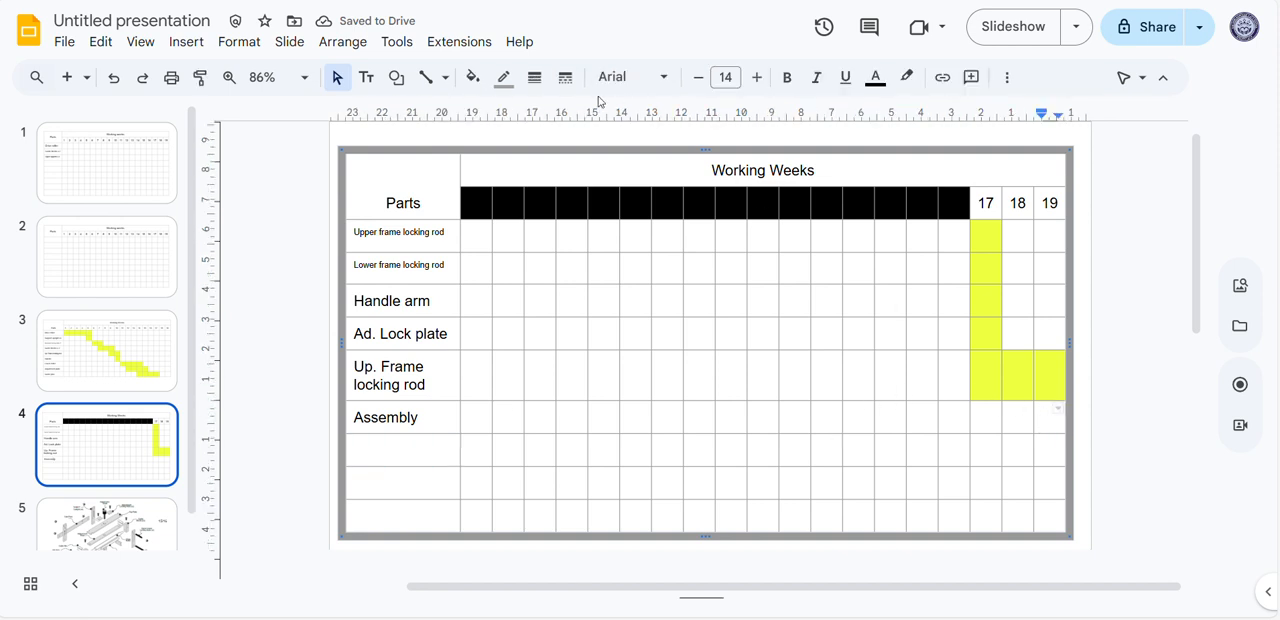
{"action": "left_click", "coordinate": [472, 77]}
{"action": "left_click", "coordinate": [659, 168]}
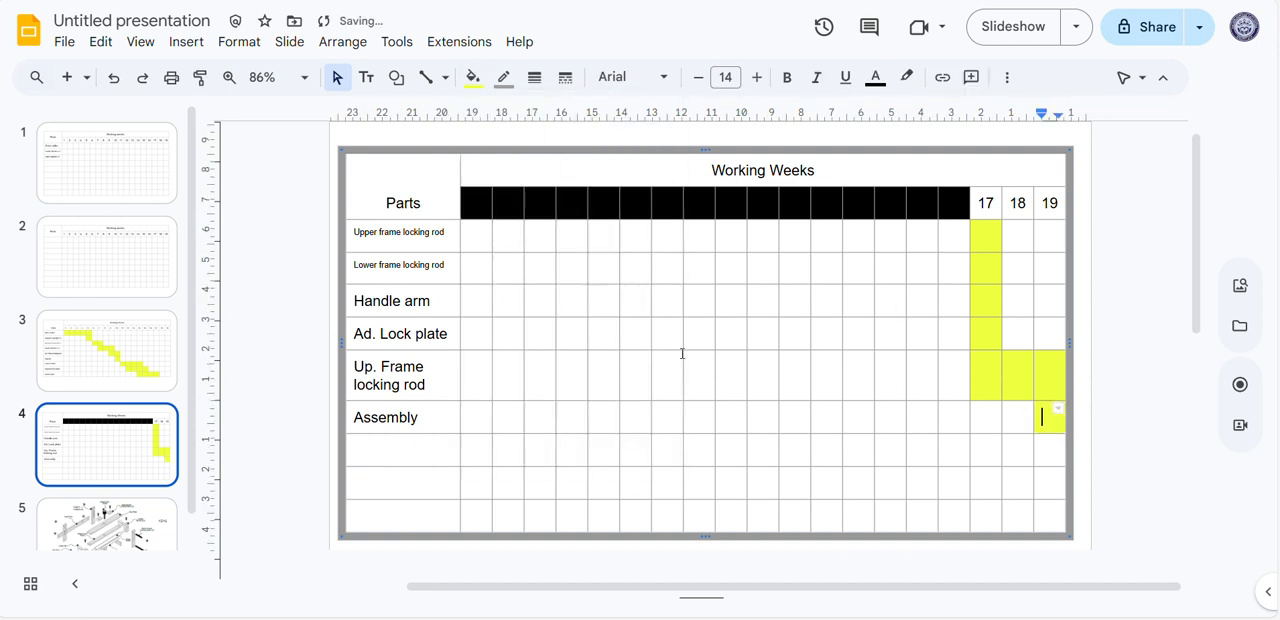
Leave the parts cell below "Assembly" empty and open slide 3 to review its Gantt chart
{"action": "left_click", "coordinate": [452, 445]}
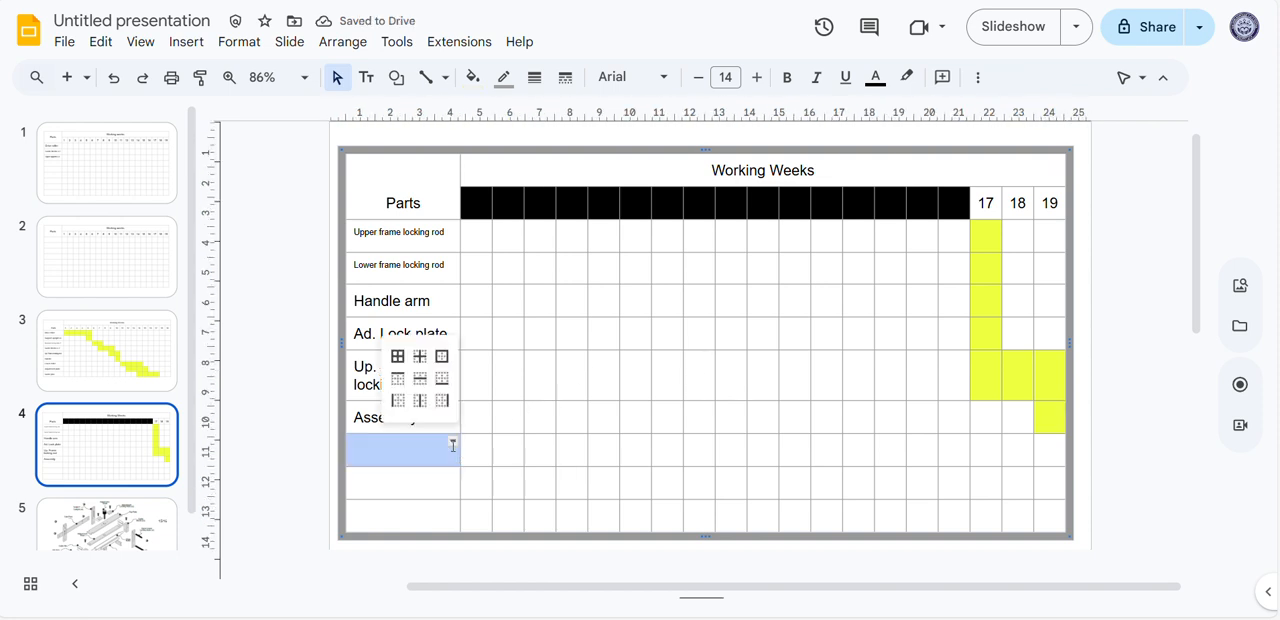
{"action": "left_click", "coordinate": [427, 454]}
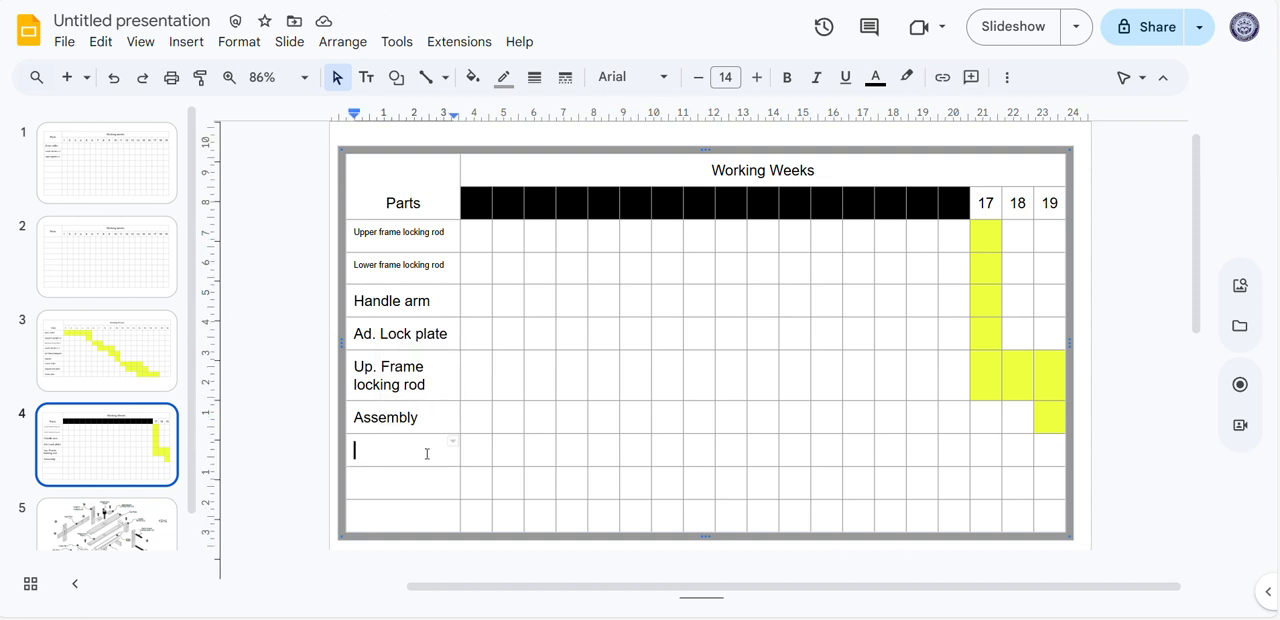
{"action": "left_click", "coordinate": [99, 354]}
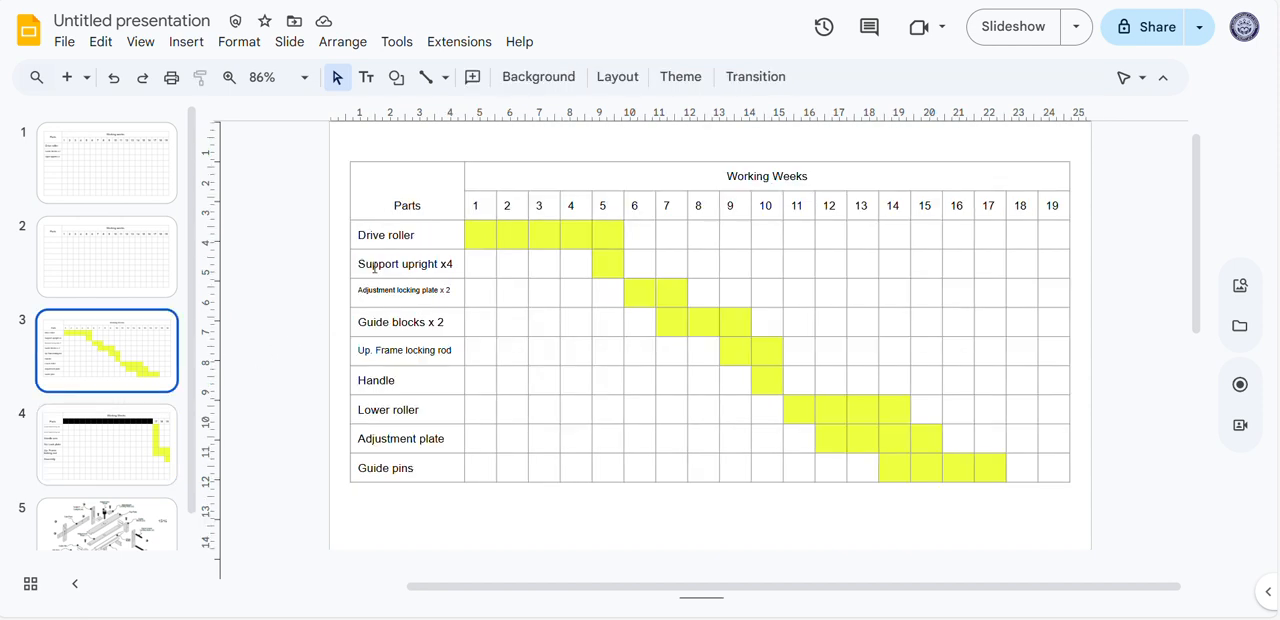